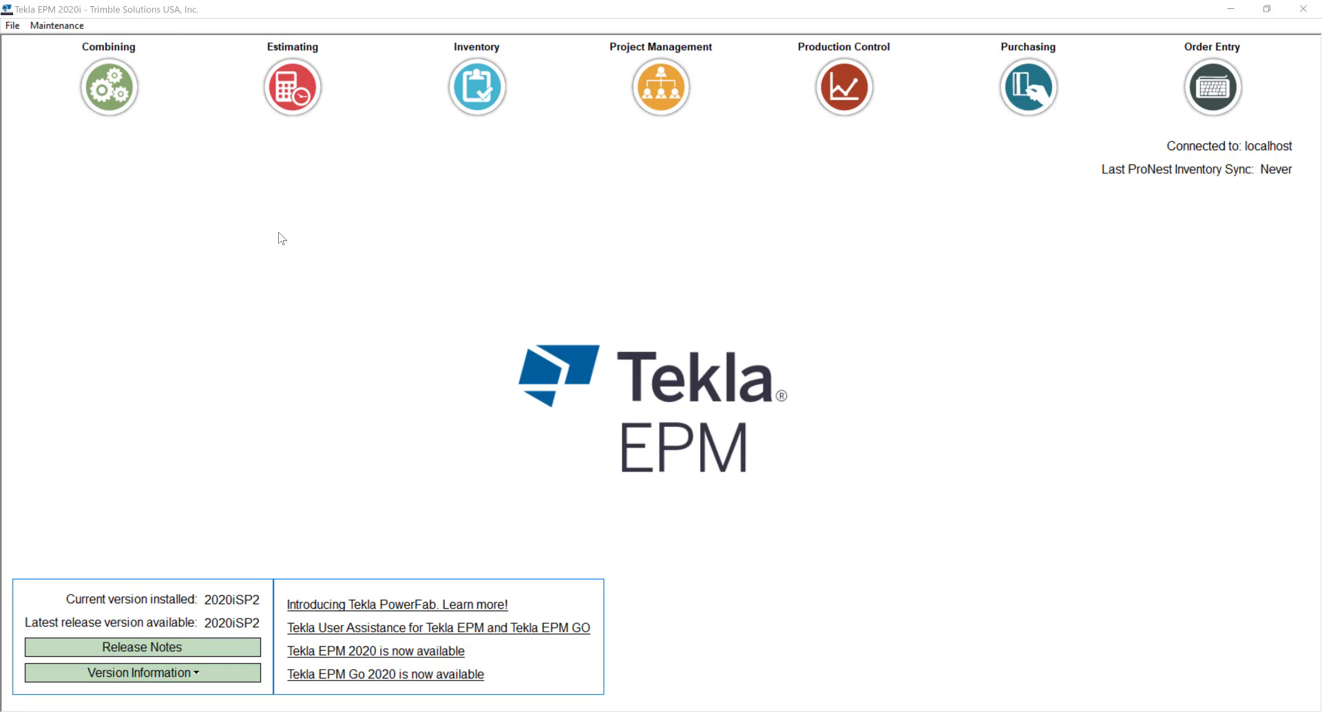
Open Pricing Maintenance and view the Warehouse entry's settings in Pricing Type Maintenance.
{"action": "left_click", "coordinate": [48, 25]}
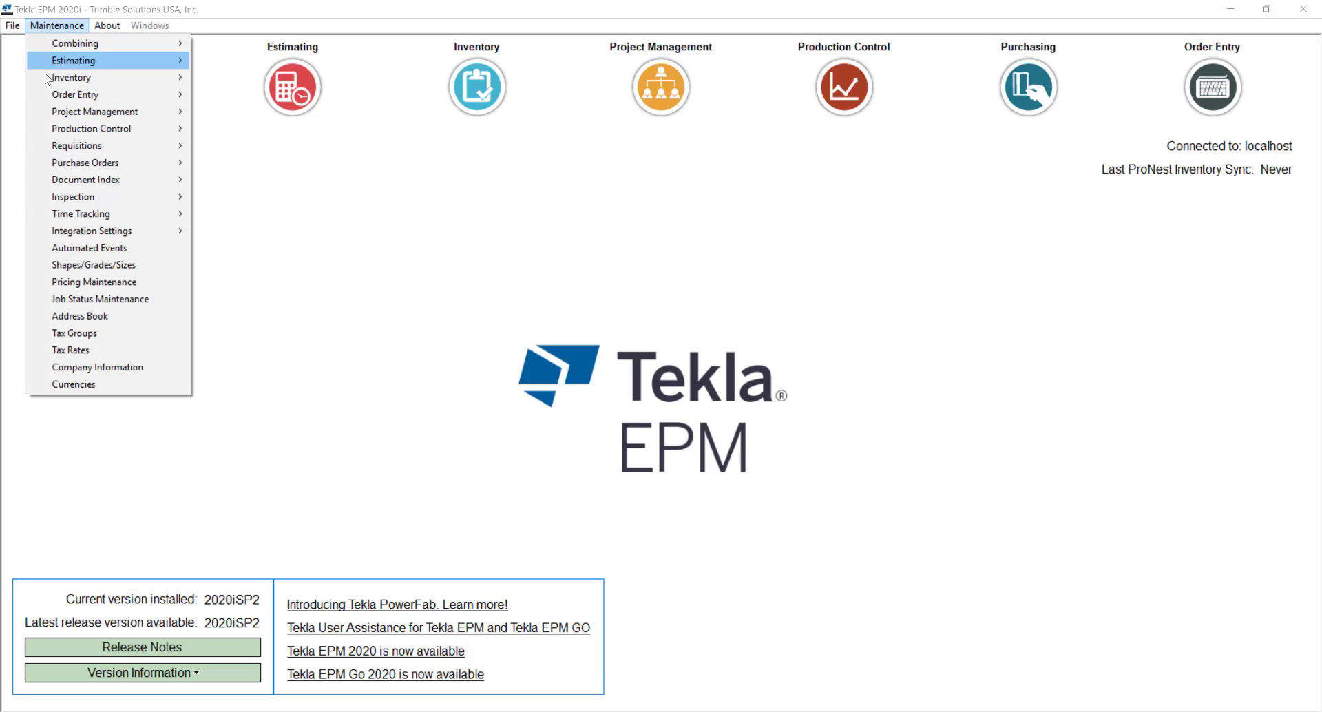
{"action": "left_click", "coordinate": [120, 282]}
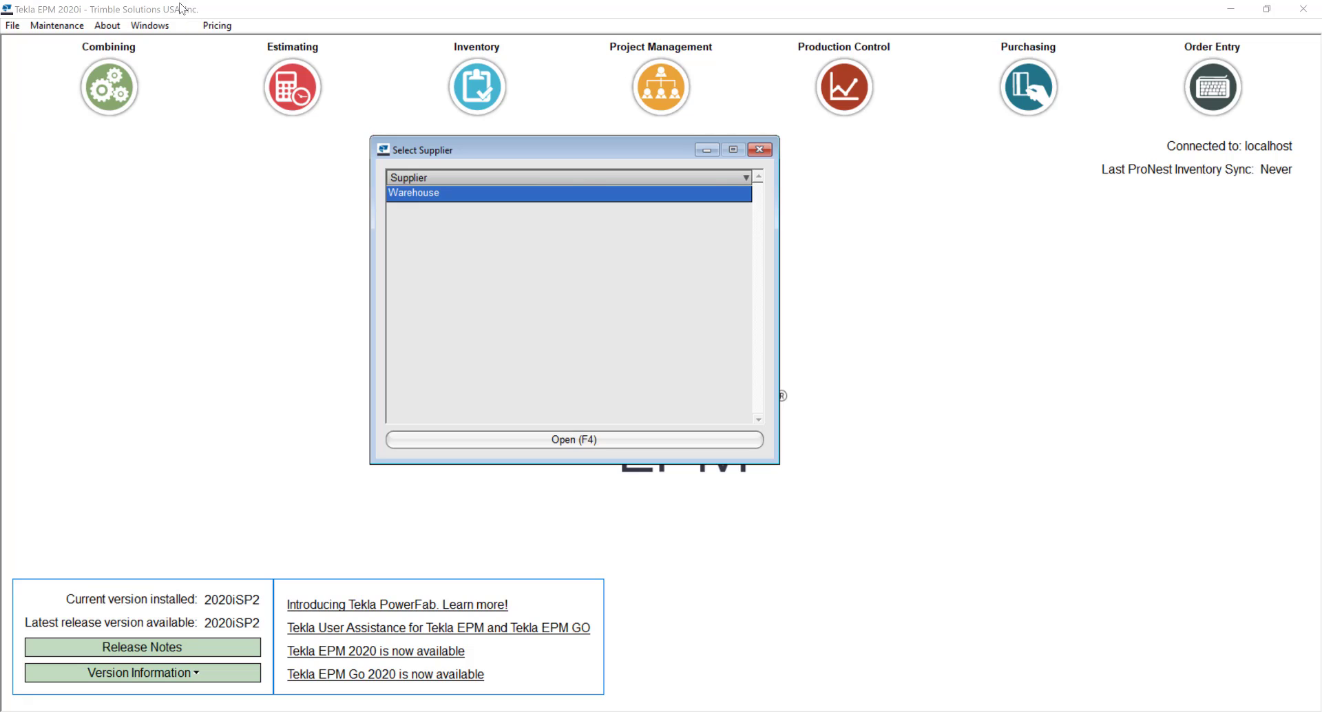
{"action": "left_click", "coordinate": [213, 28]}
{"action": "left_click", "coordinate": [228, 45]}
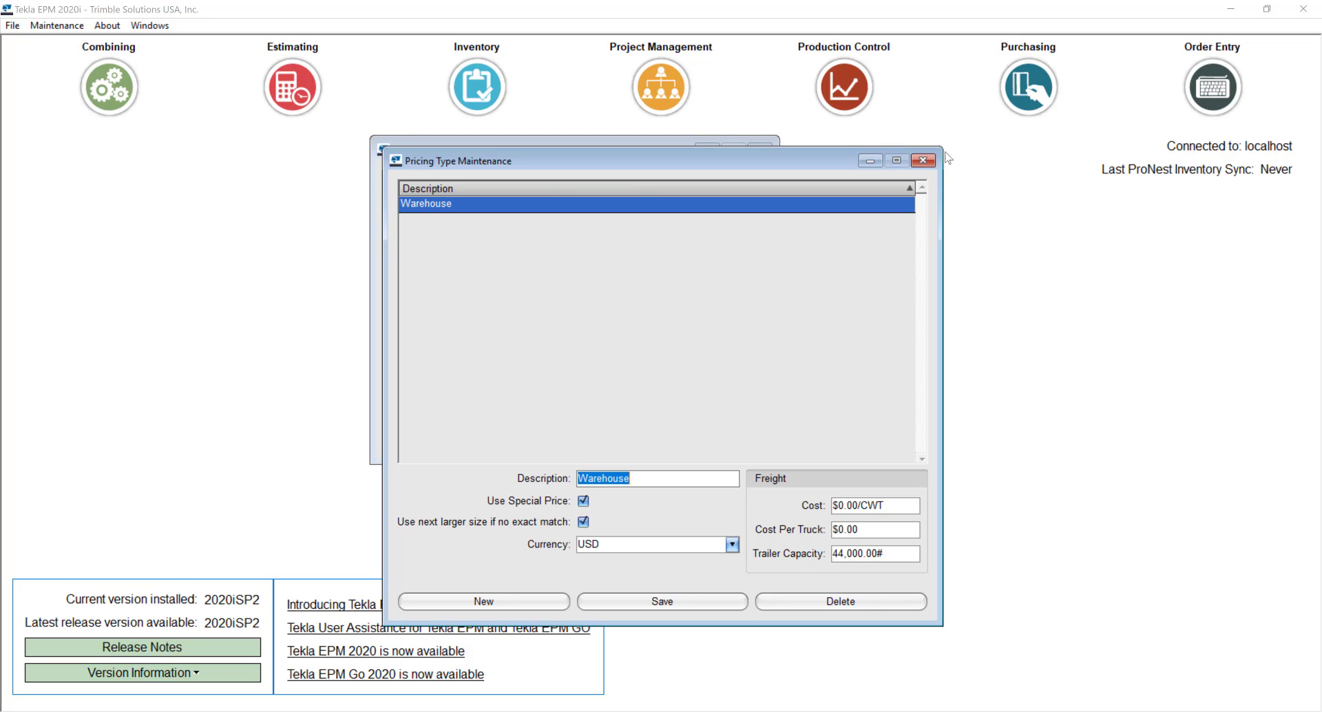
{"action": "left_click", "coordinate": [923, 161]}
Open the Warehouse supplier's pricing and examine the sizes listed under shape HSS, grade A500.
{"action": "double_click", "coordinate": [547, 204]}
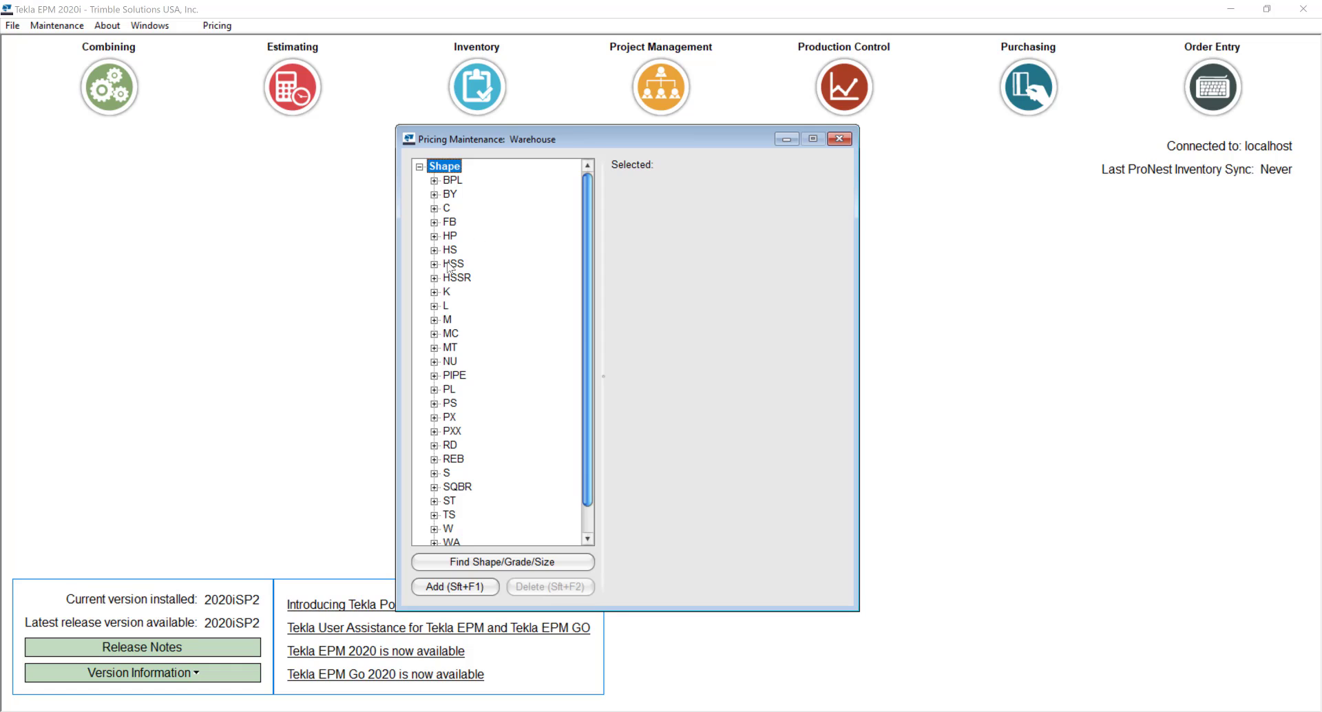
{"action": "left_click", "coordinate": [434, 264]}
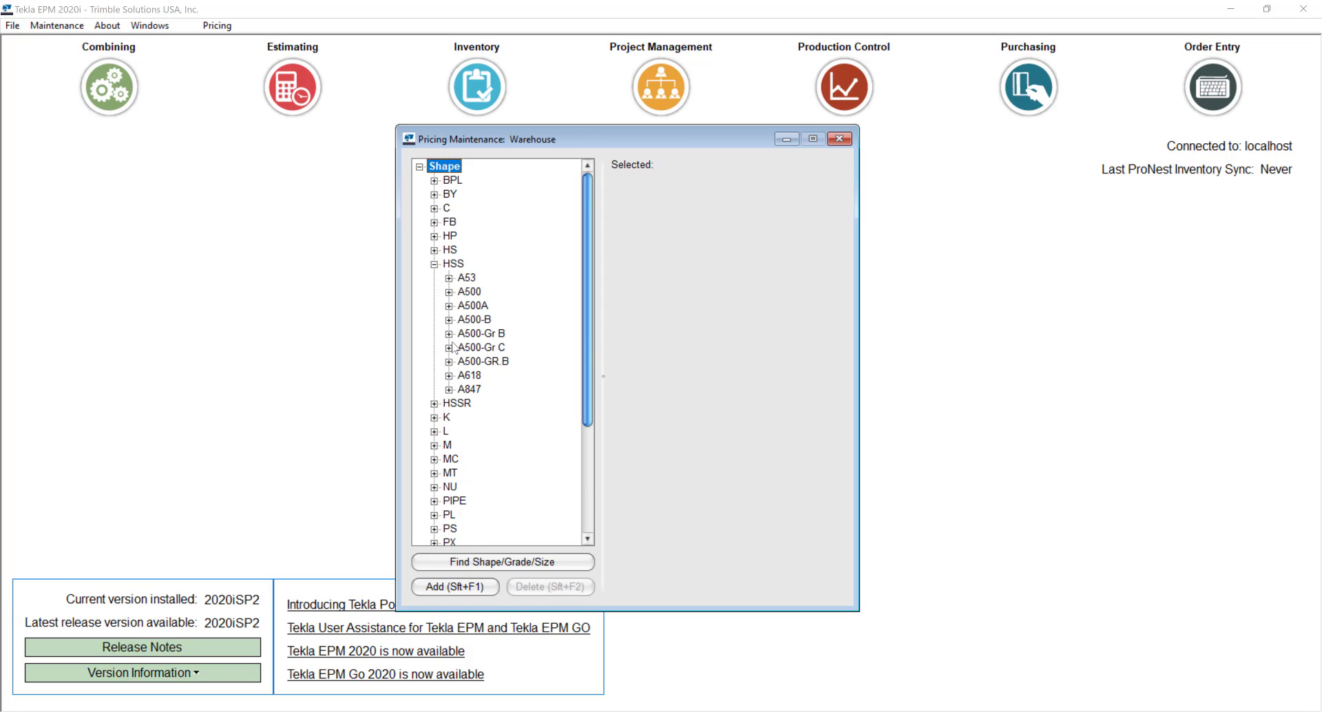
{"action": "left_click", "coordinate": [449, 292]}
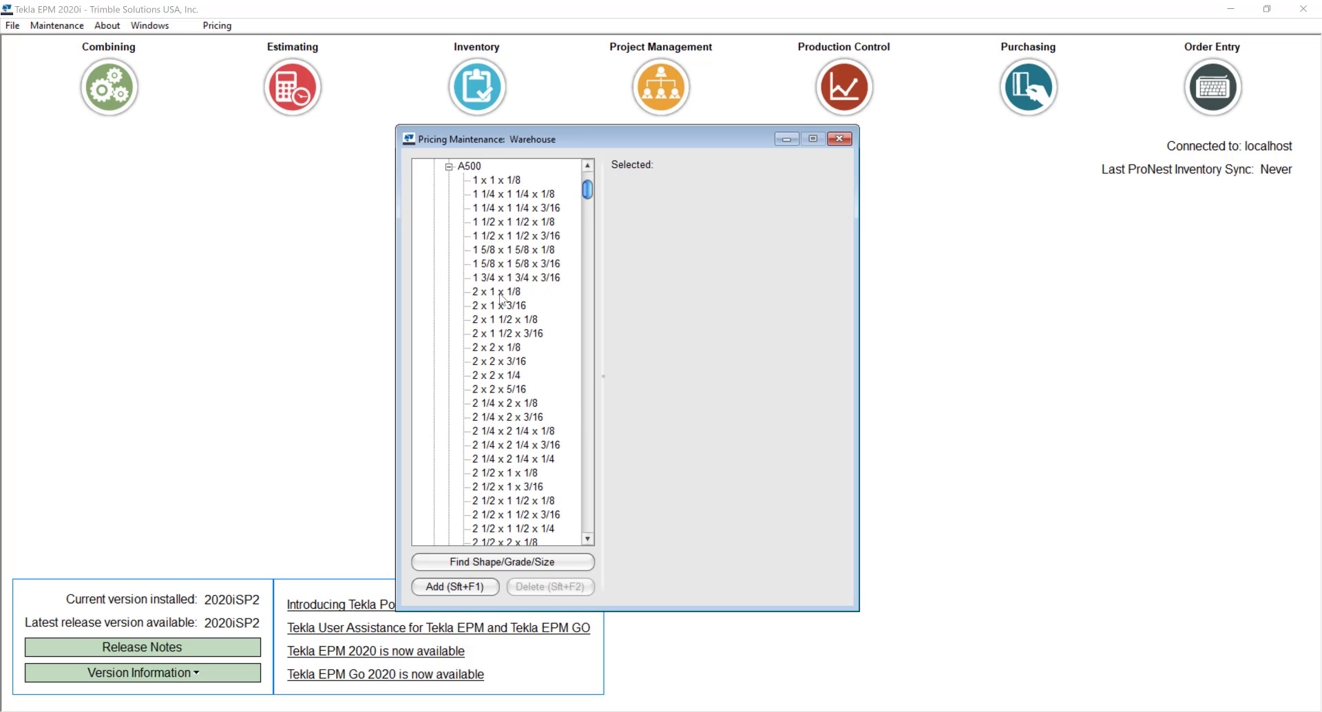
{"action": "scroll", "coordinate": [502, 301], "scroll_direction": "up", "scroll_amount": 1}
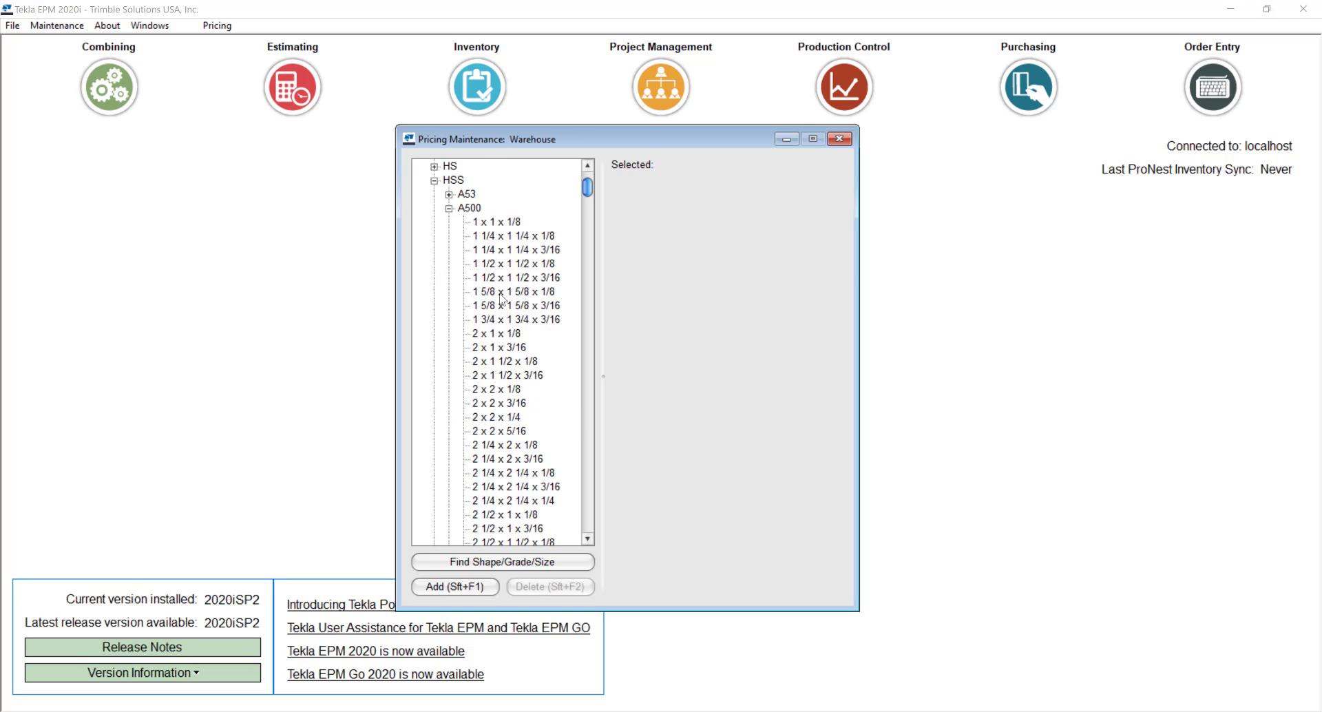
{"action": "left_click", "coordinate": [449, 208]}
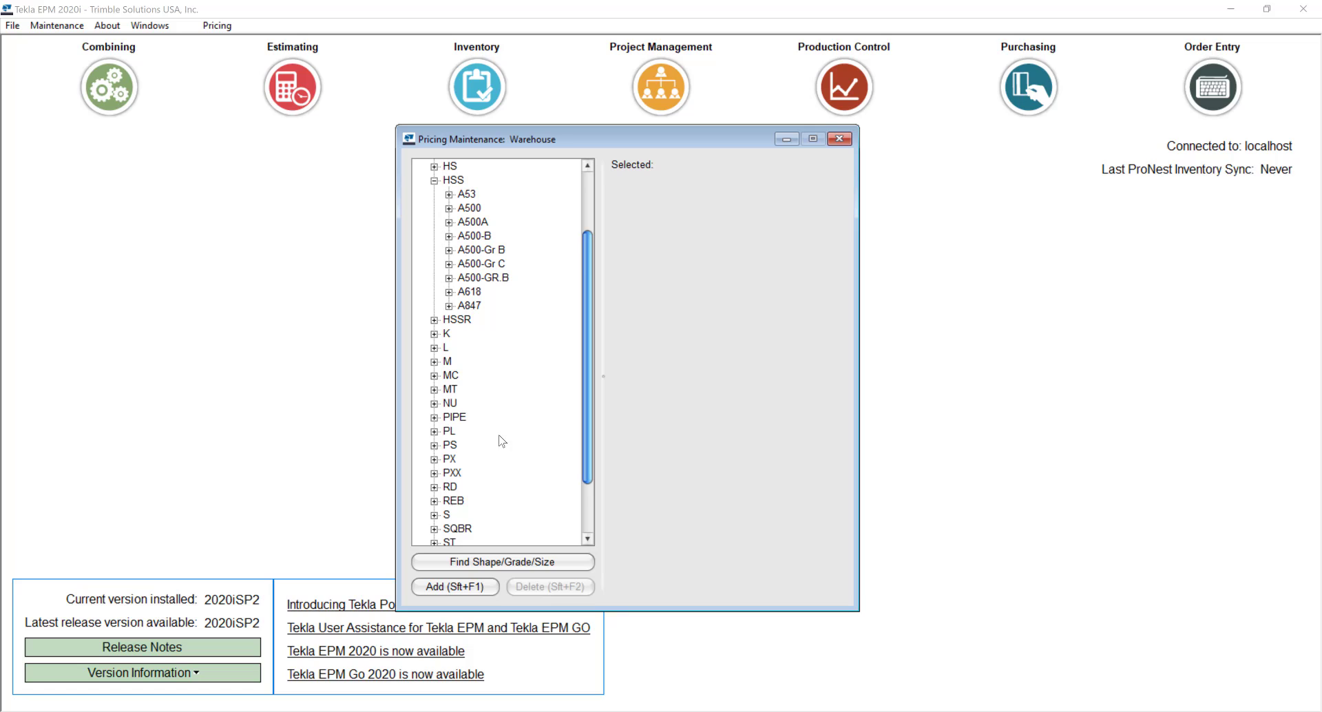
Delete all pricing information for the HSS grade A53.
{"action": "left_click", "coordinate": [474, 195]}
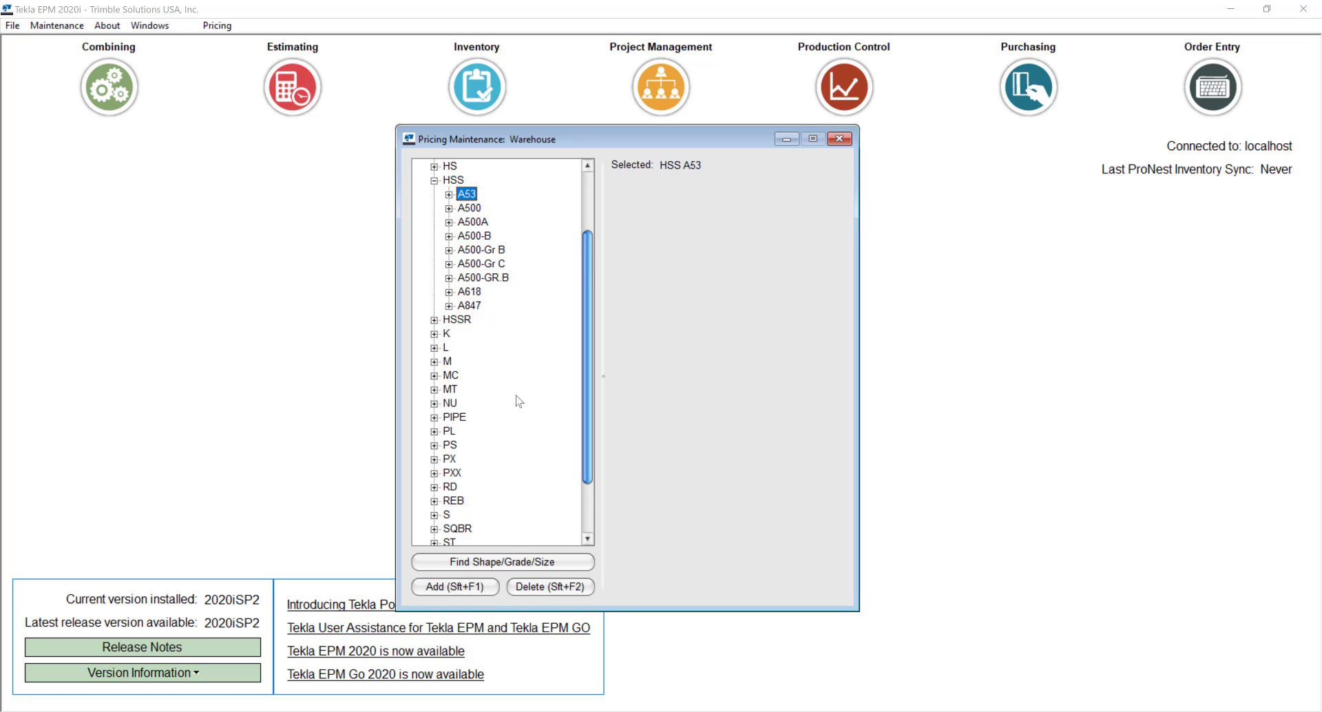
{"action": "left_click", "coordinate": [548, 586]}
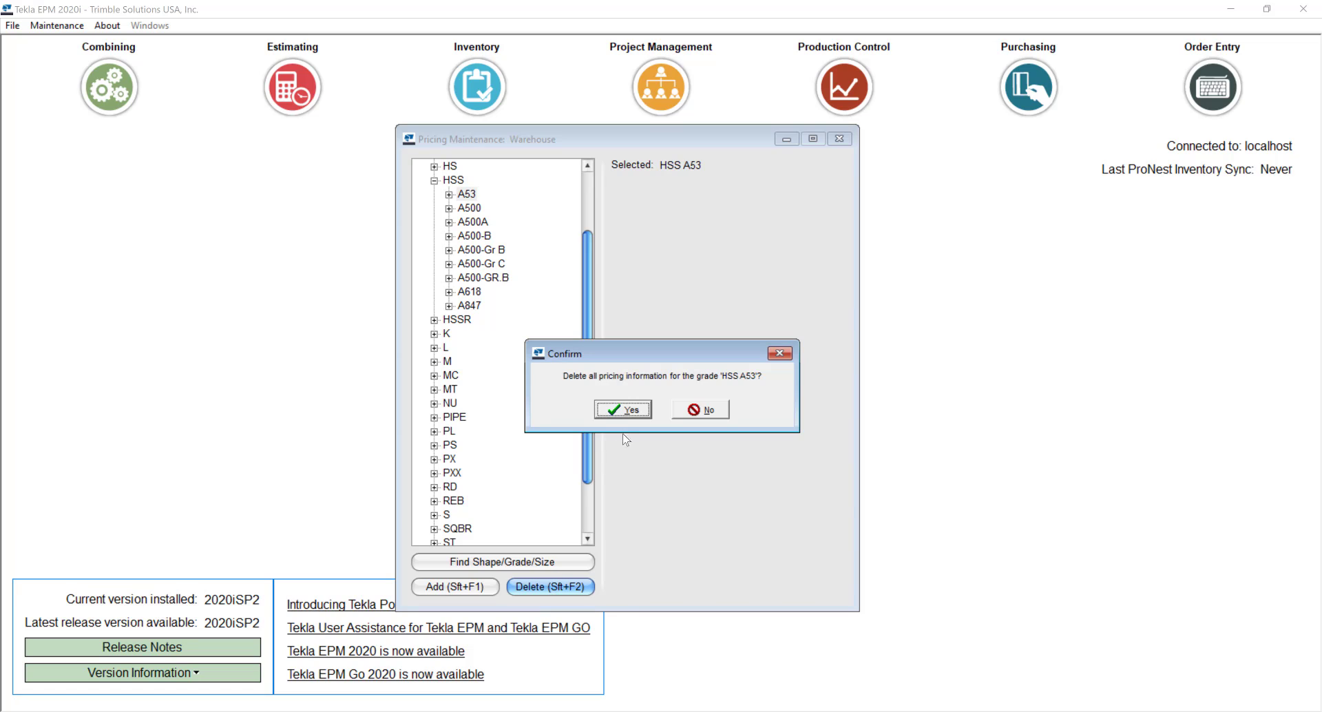
{"action": "left_click", "coordinate": [636, 408]}
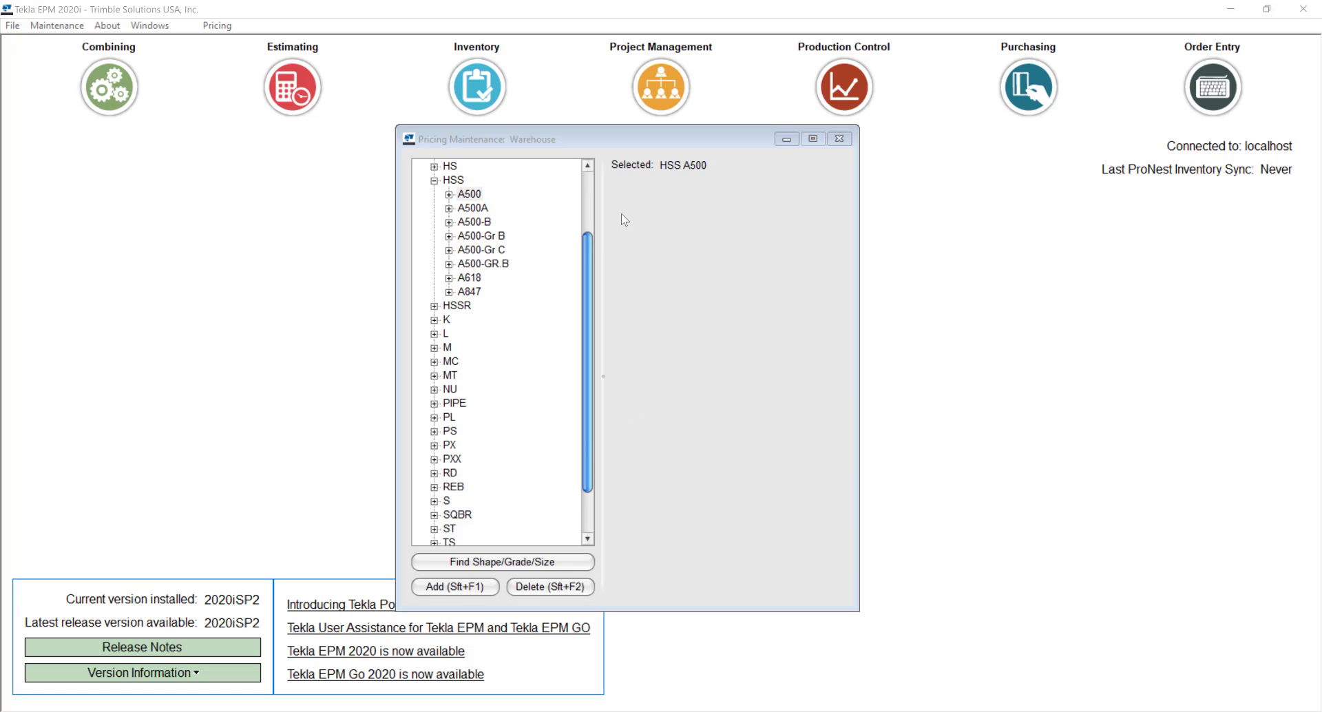
Examine the length prices of the W A992 sizes 4 x 13 and 14 x 43.
{"action": "left_click", "coordinate": [434, 181]}
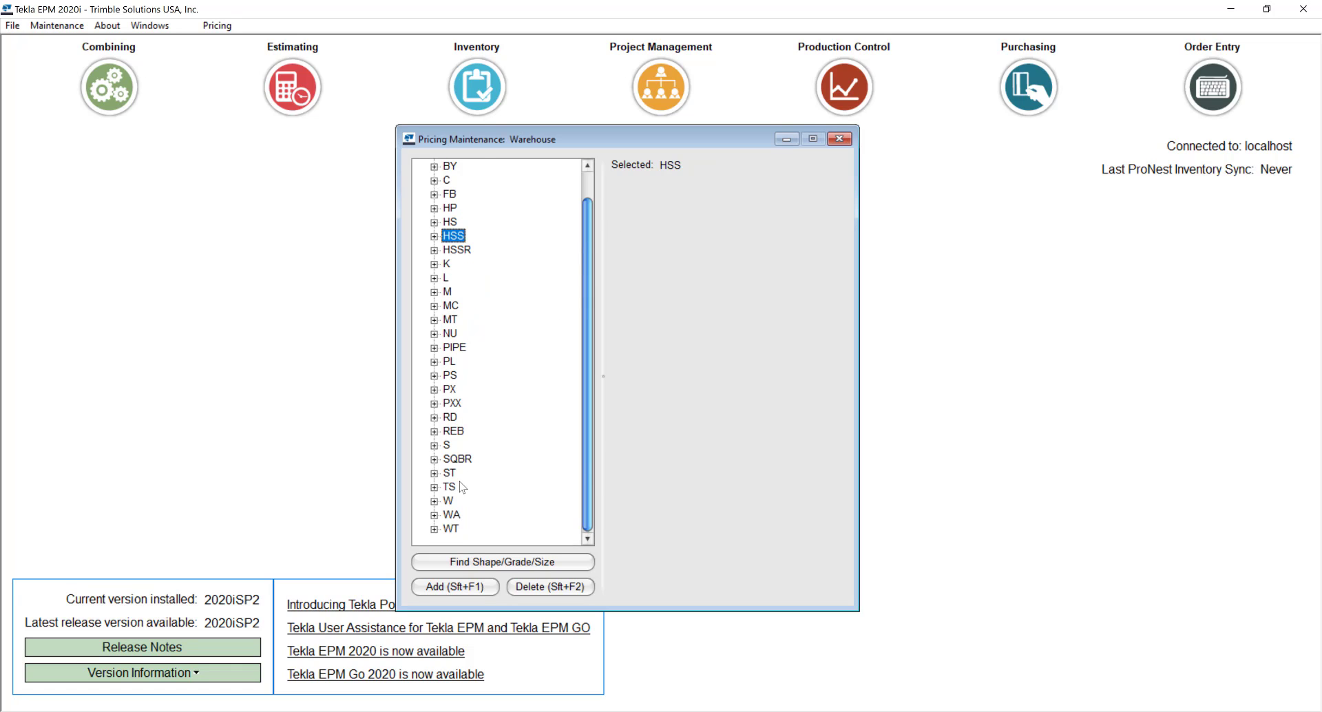
{"action": "left_click", "coordinate": [434, 501]}
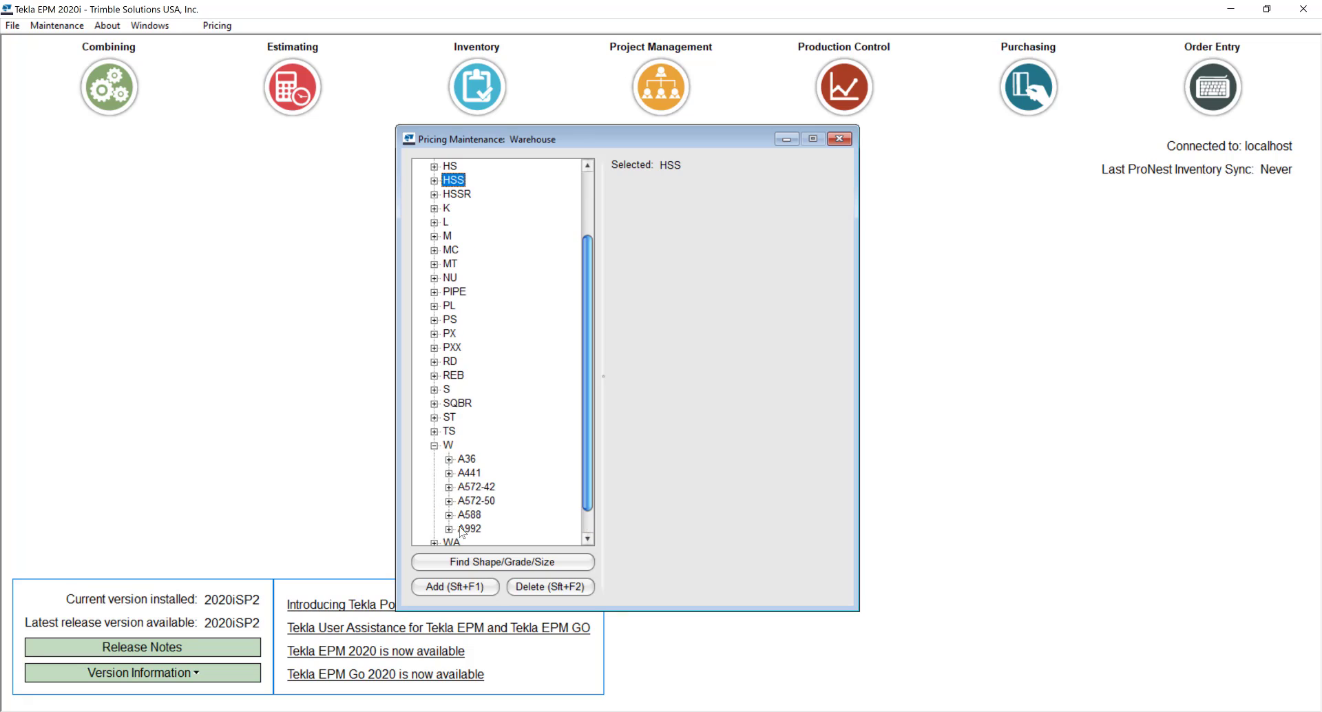
{"action": "left_click", "coordinate": [449, 529]}
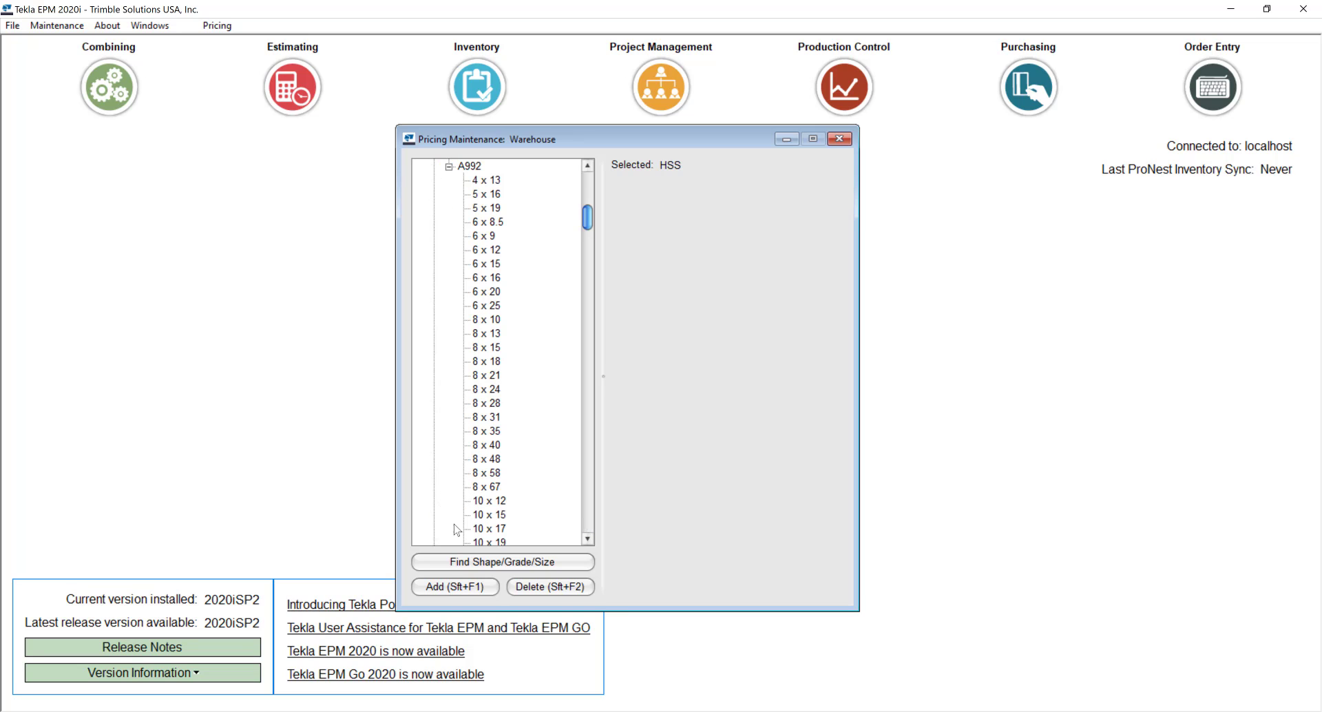
{"action": "left_click", "coordinate": [486, 180]}
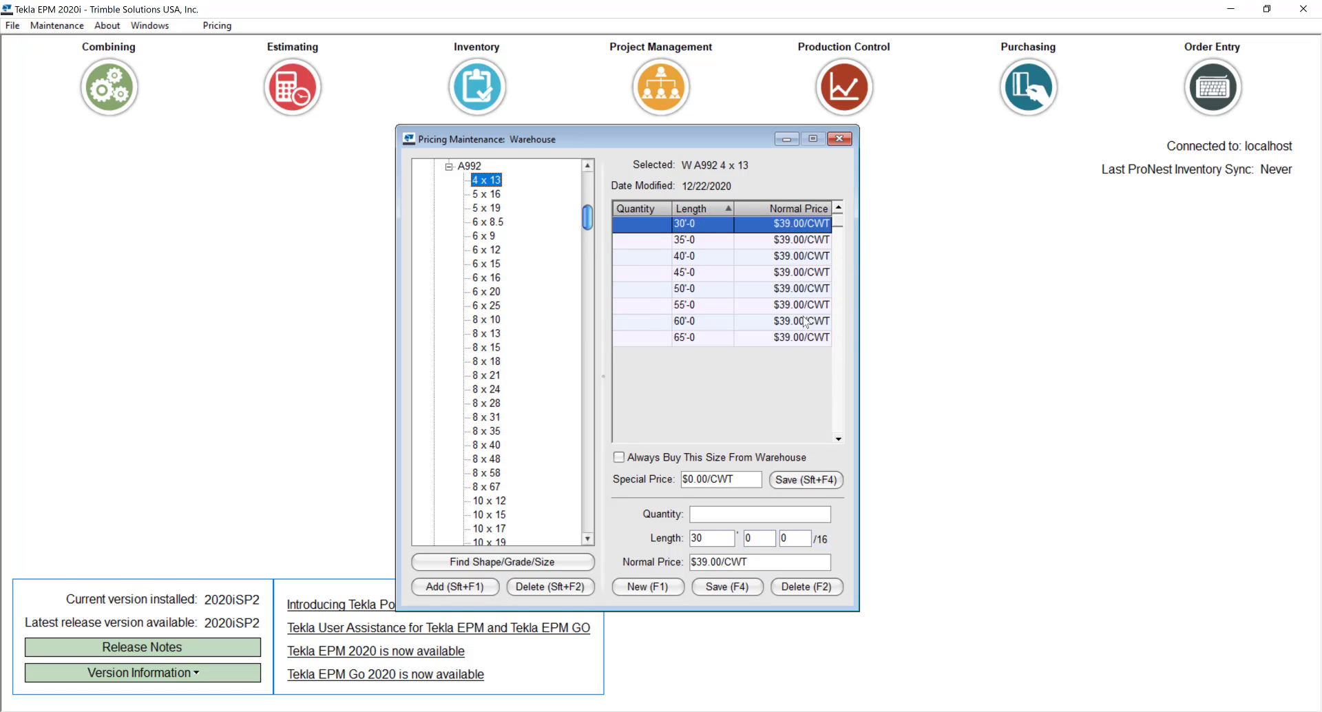
{"action": "left_click", "coordinate": [585, 493]}
{"action": "left_click", "coordinate": [585, 493]}
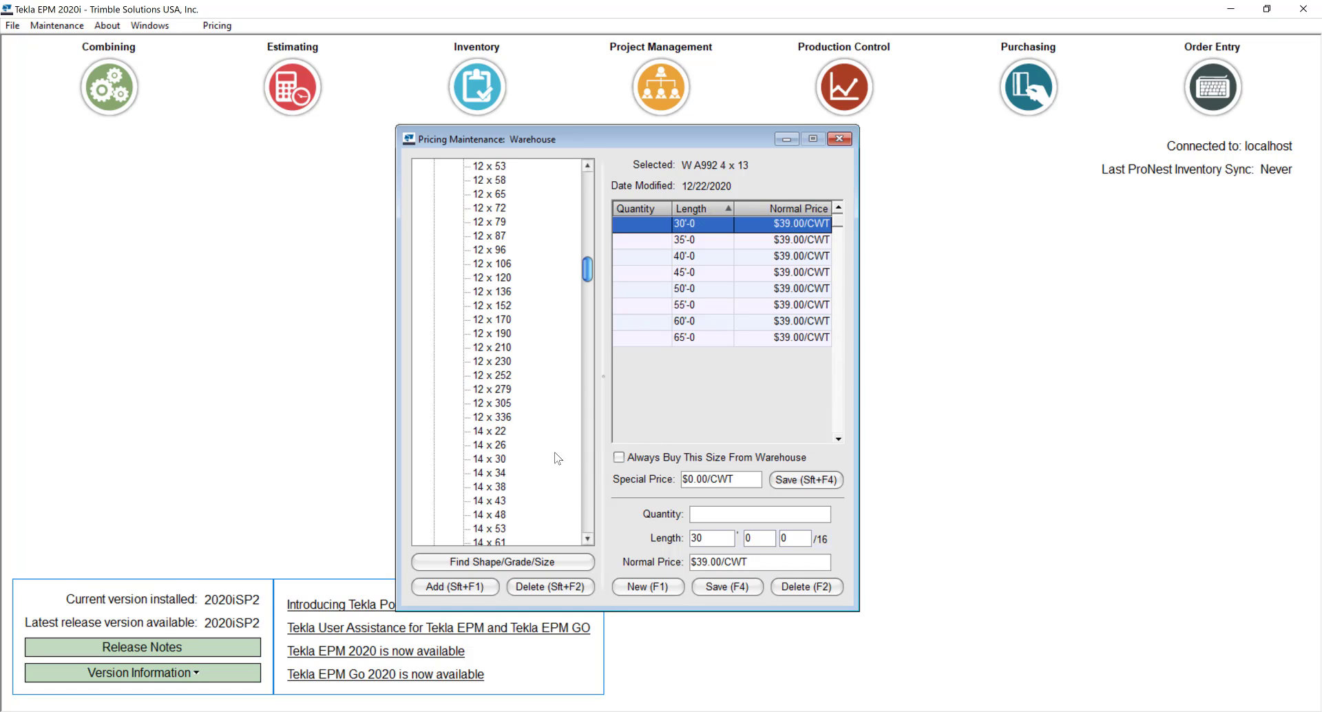
{"action": "left_click", "coordinate": [505, 500]}
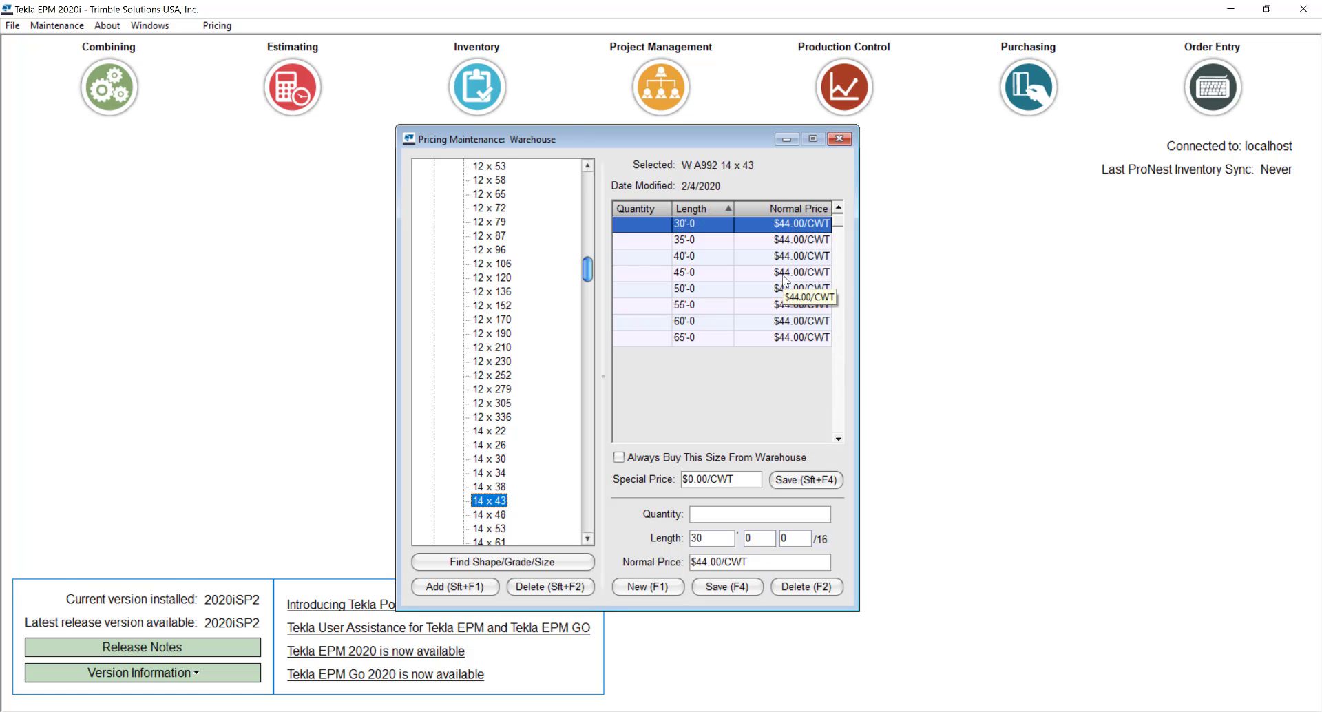
Start a pricing Global Edit for shape W and include grade A992.
{"action": "left_click", "coordinate": [232, 28]}
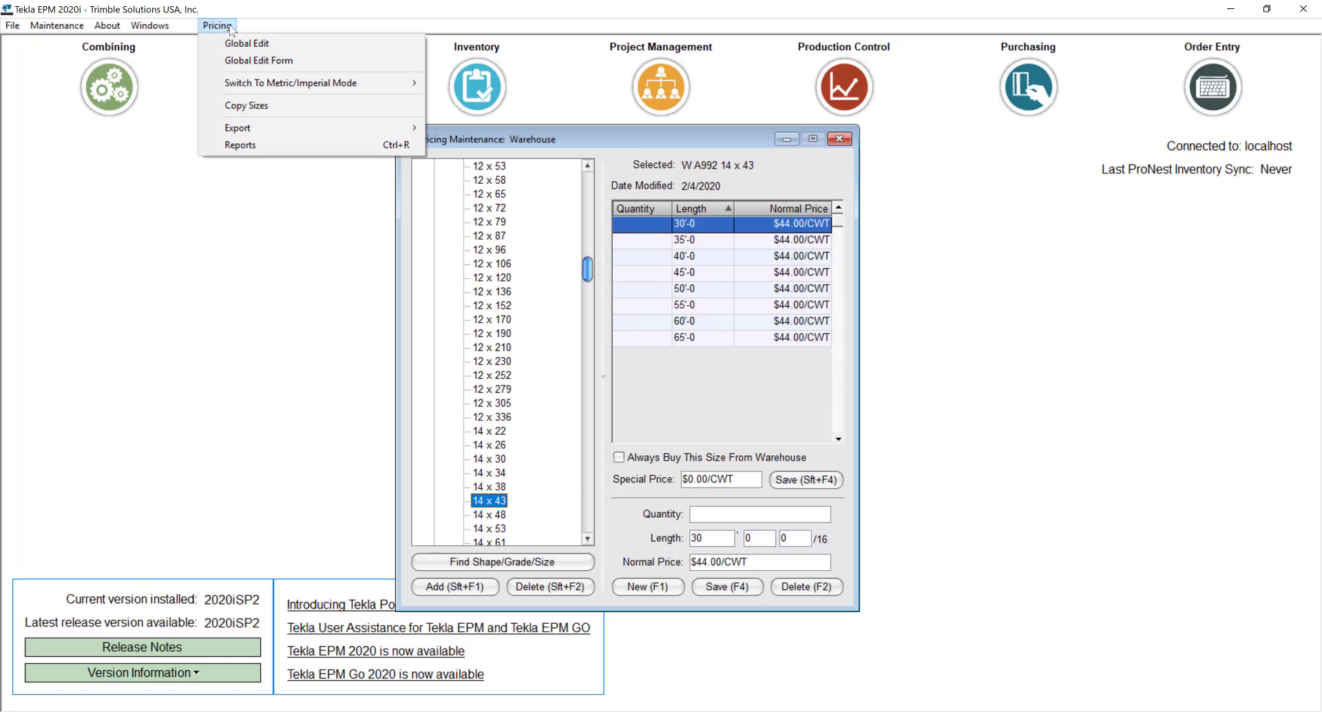
{"action": "left_click", "coordinate": [236, 43]}
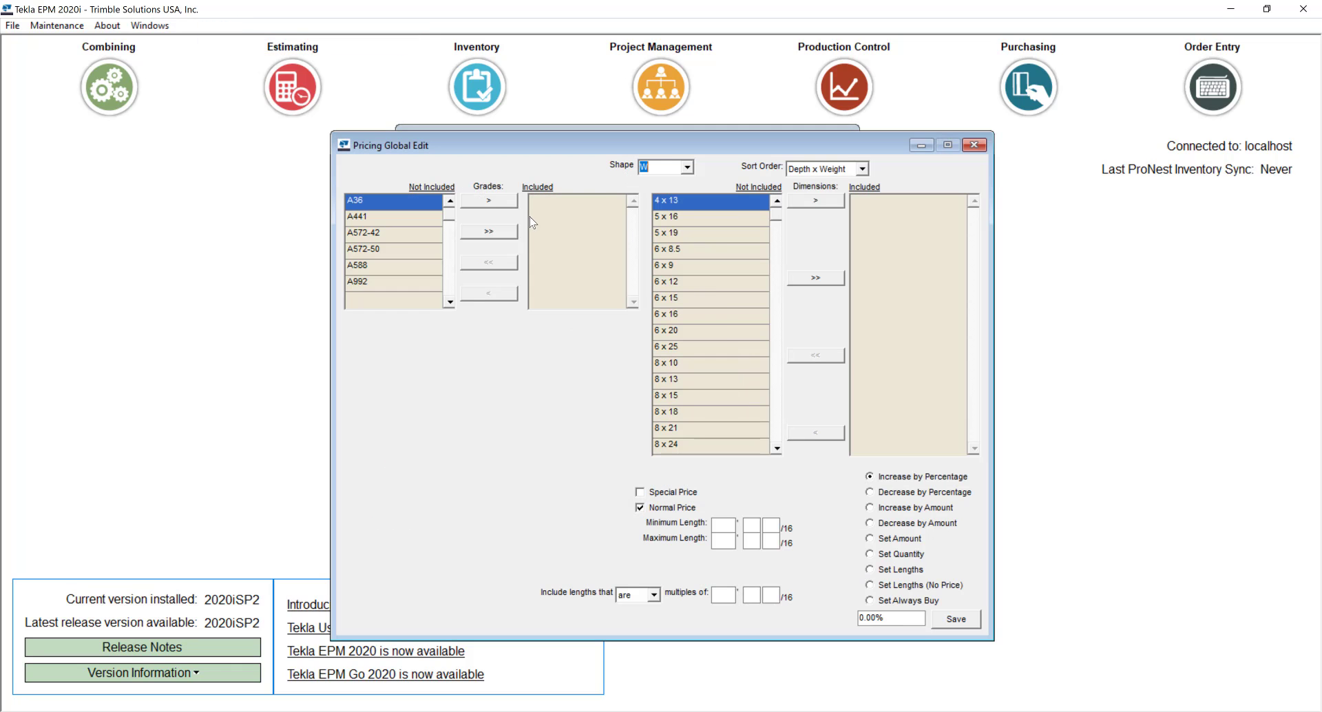
{"action": "left_click", "coordinate": [382, 281]}
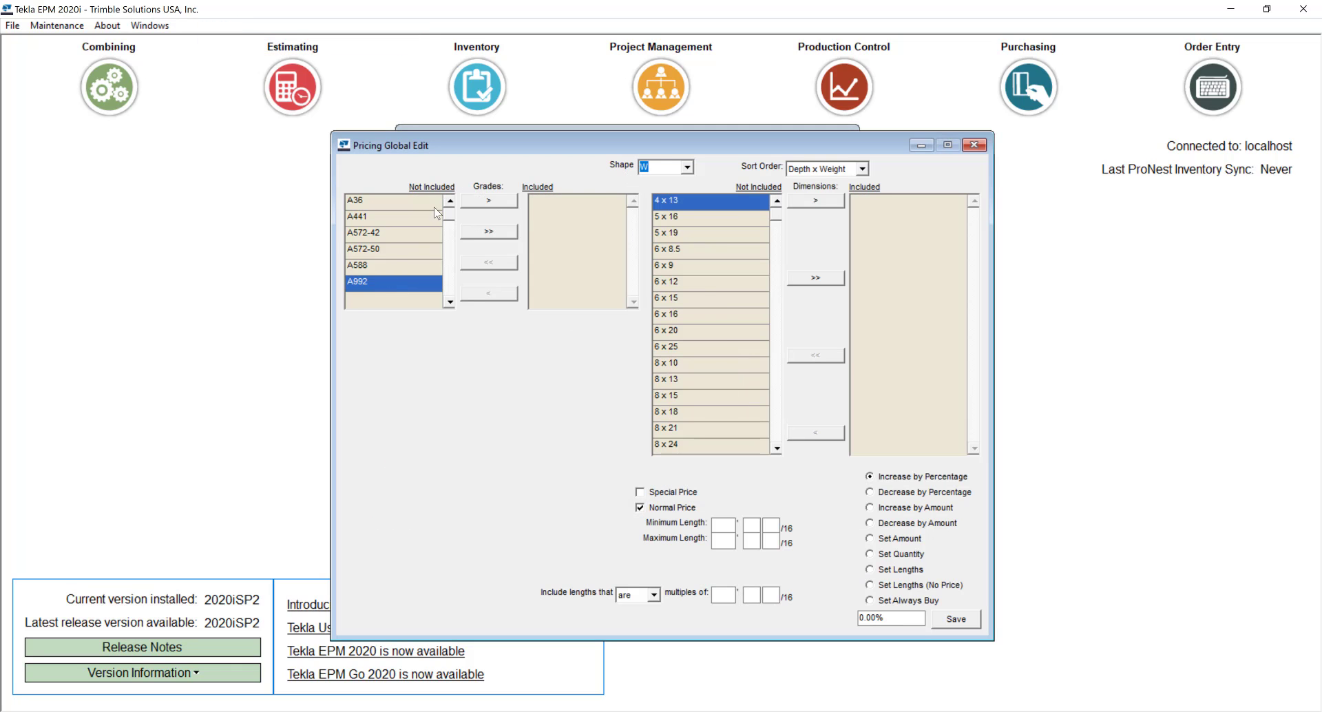
{"action": "left_click", "coordinate": [489, 200]}
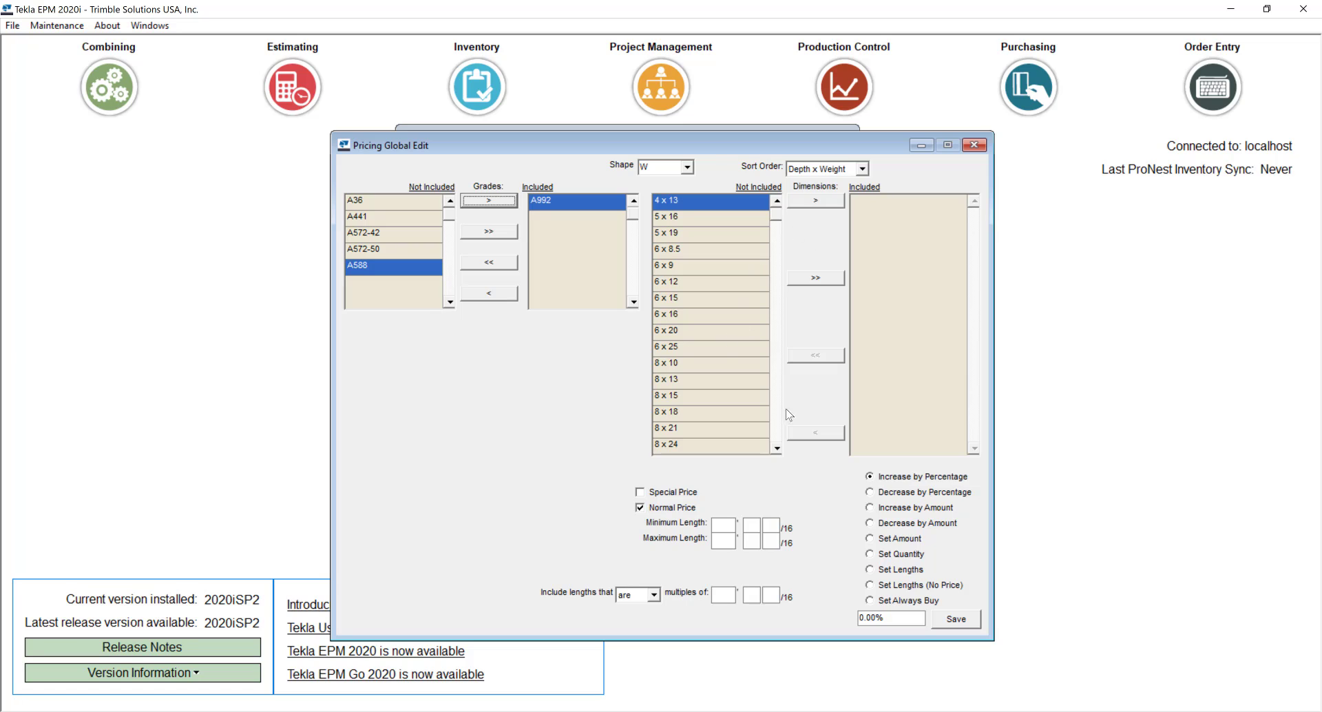
Include the dimensions 14 x 34 through 14 x 53 in the global edit.
{"action": "left_click", "coordinate": [775, 429]}
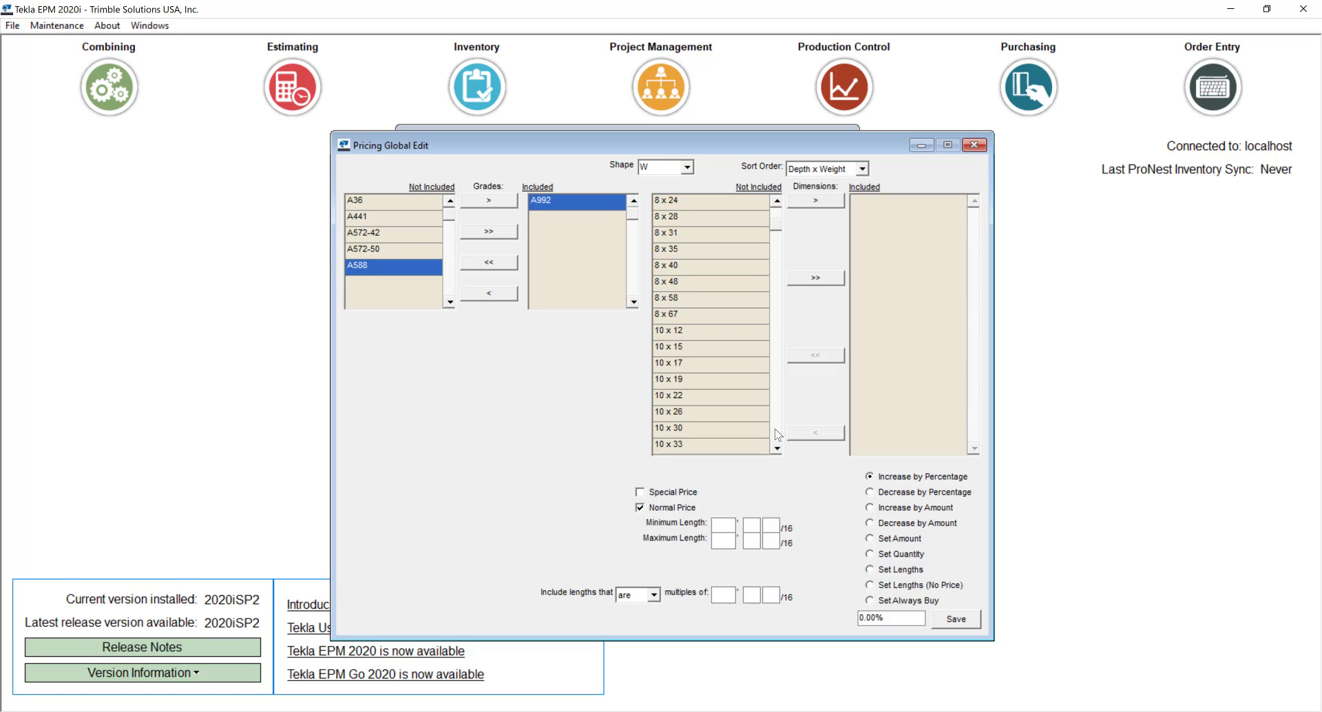
{"action": "left_click", "coordinate": [779, 433]}
{"action": "left_click", "coordinate": [778, 433]}
{"action": "left_click", "coordinate": [778, 432]}
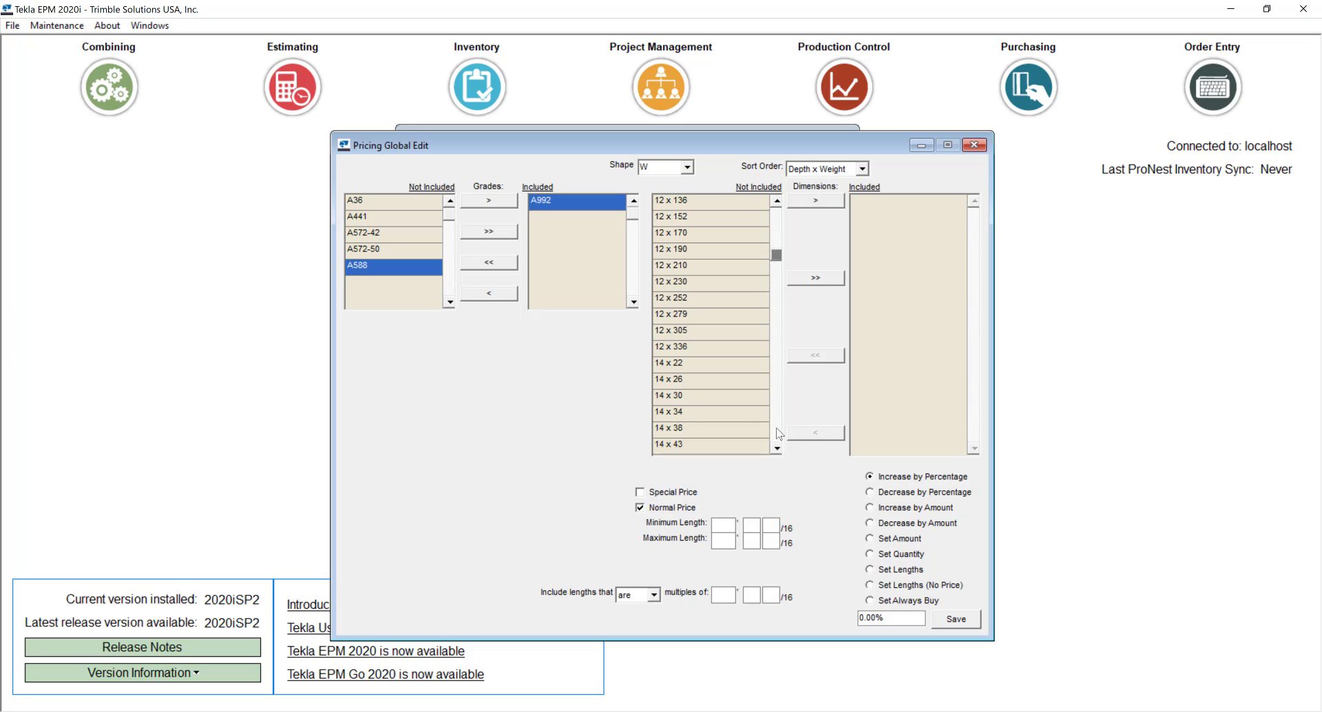
{"action": "left_click", "coordinate": [744, 412]}
{"action": "left_click", "coordinate": [776, 448]}
{"action": "left_click", "coordinate": [776, 448]}
{"action": "left_click", "coordinate": [776, 448]}
{"action": "left_click", "coordinate": [777, 448]}
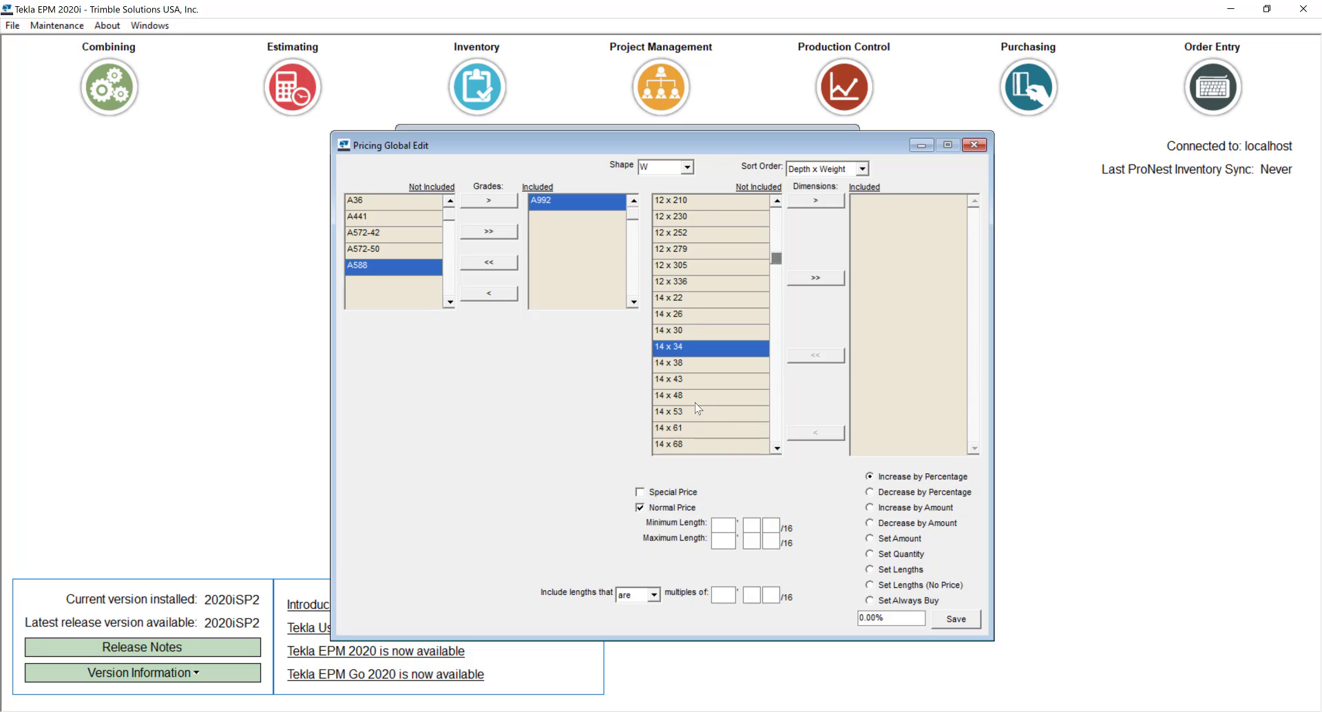
{"action": "left_click", "coordinate": [697, 412], "text": "shift"}
{"action": "left_click", "coordinate": [817, 200]}
Set the normal price of the included sizes to $50.00/CWT, save, and check sizes 14 x 34 and 14 x 48.
{"action": "left_click", "coordinate": [880, 539]}
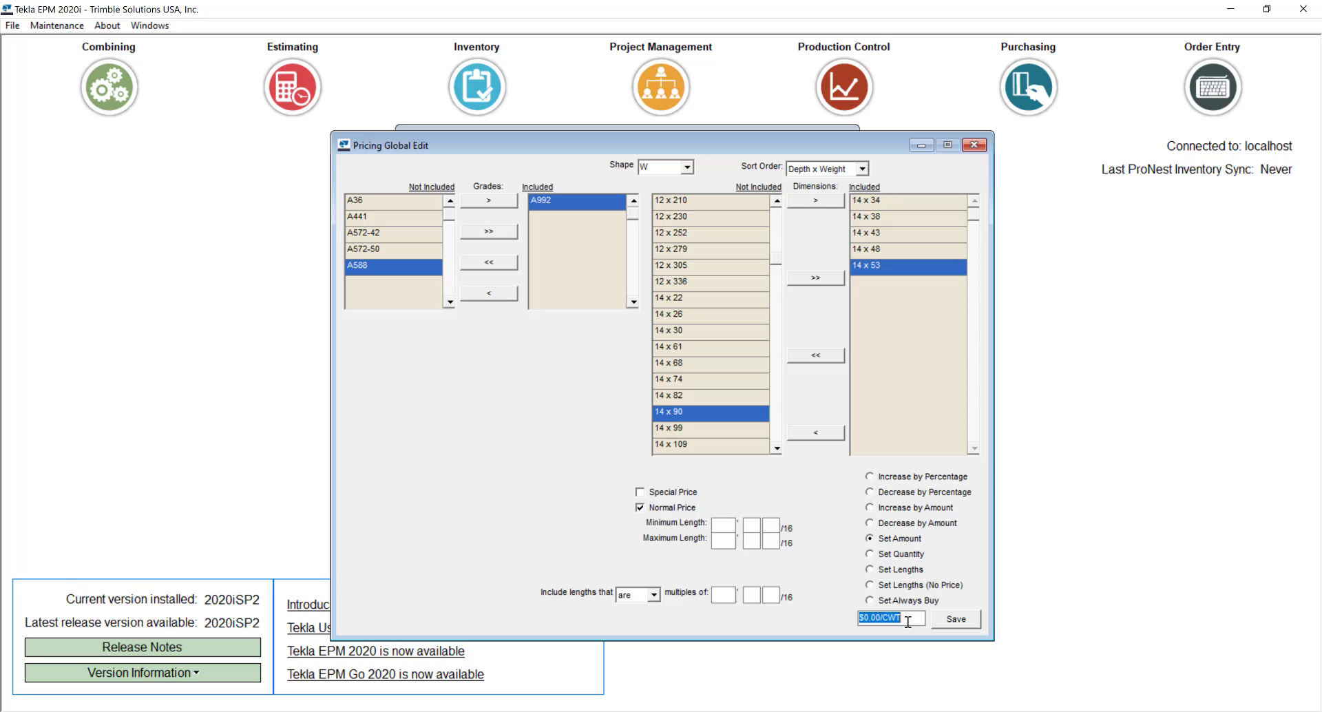
{"action": "type", "text": "50"}
{"action": "key", "text": "Tab"}
{"action": "left_click", "coordinate": [956, 619]}
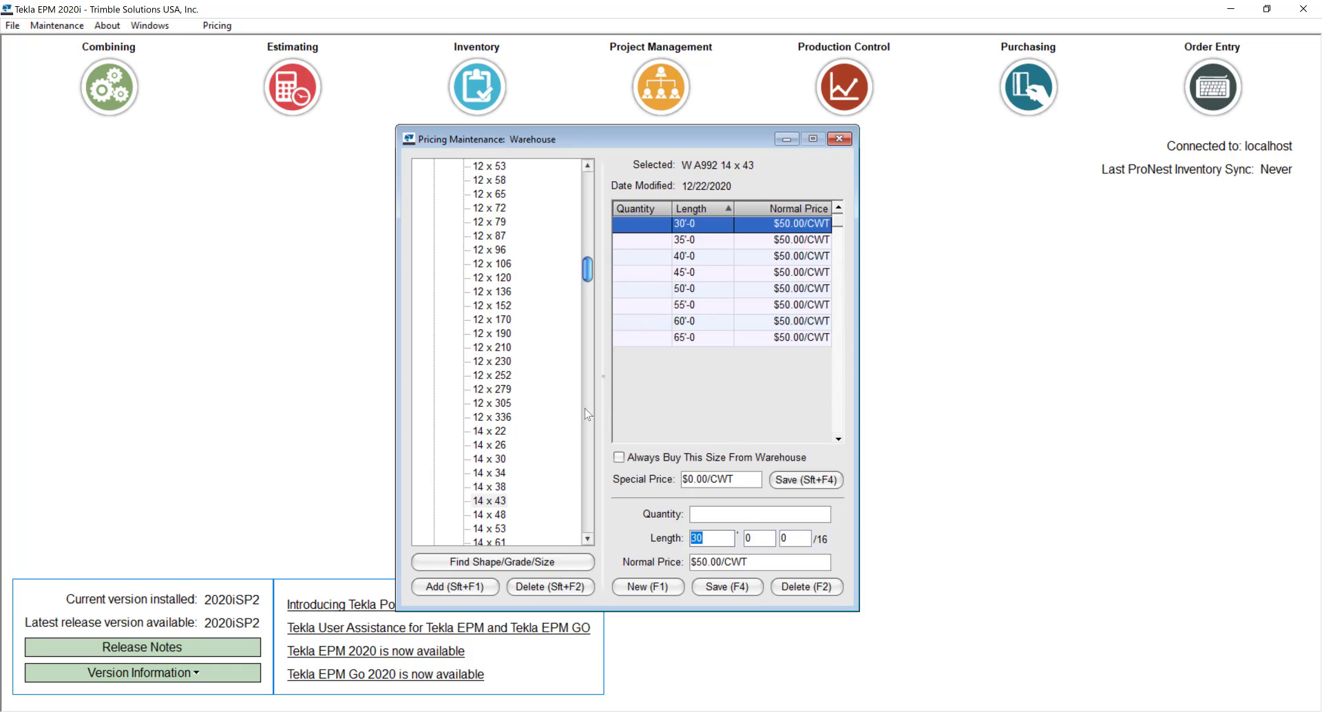
{"action": "left_click", "coordinate": [489, 477]}
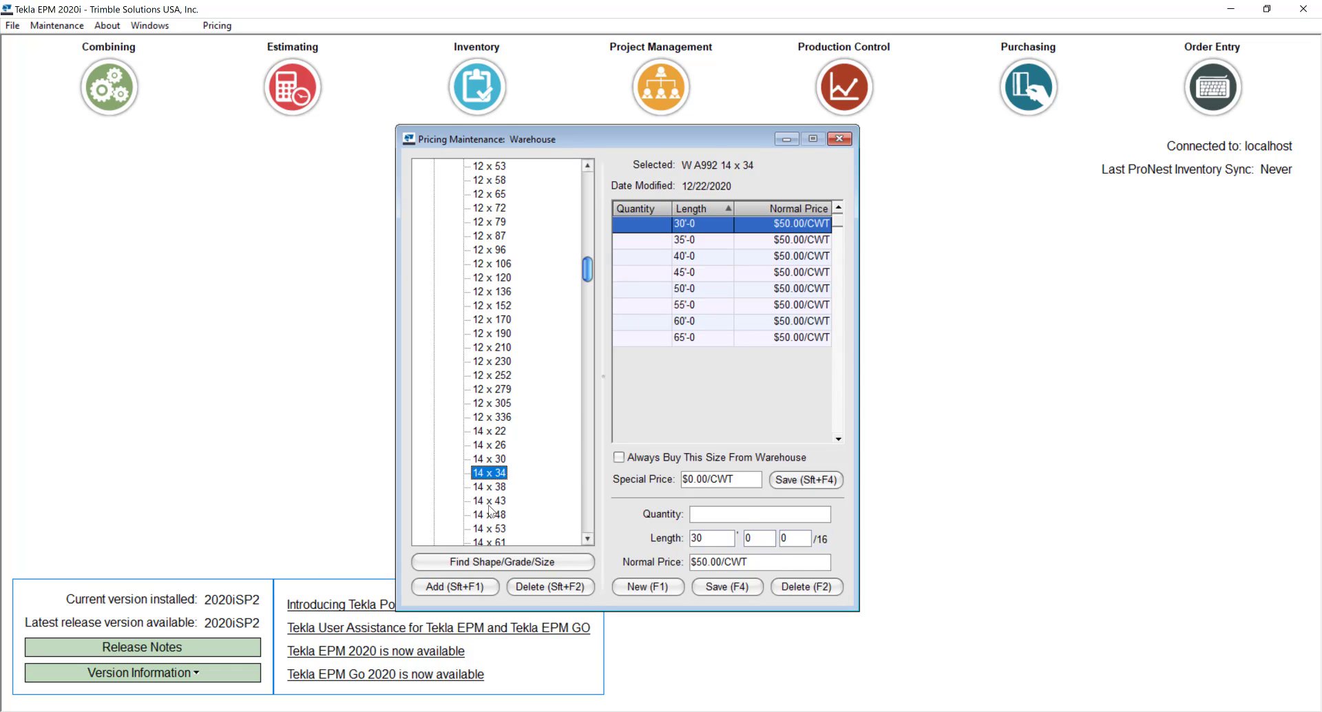
{"action": "left_click", "coordinate": [491, 514]}
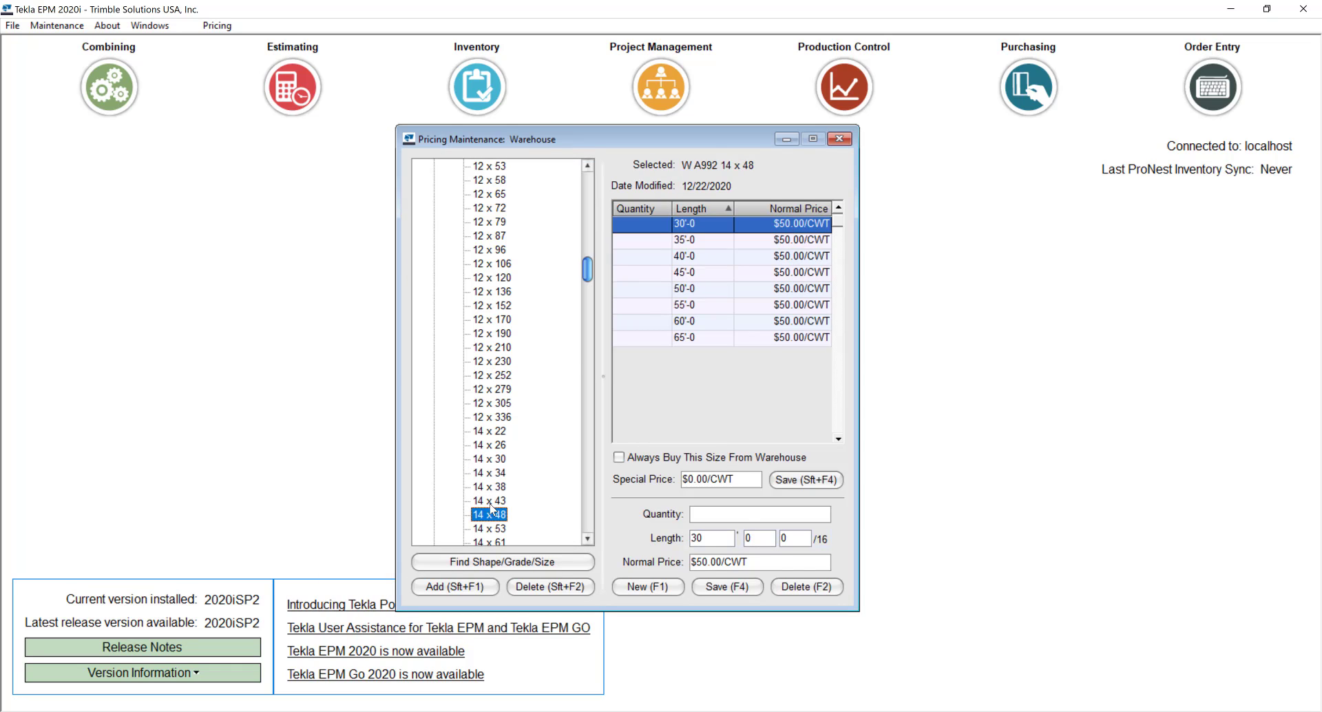
Create a new Global Edit Form with the description Plates.
{"action": "left_click", "coordinate": [217, 26]}
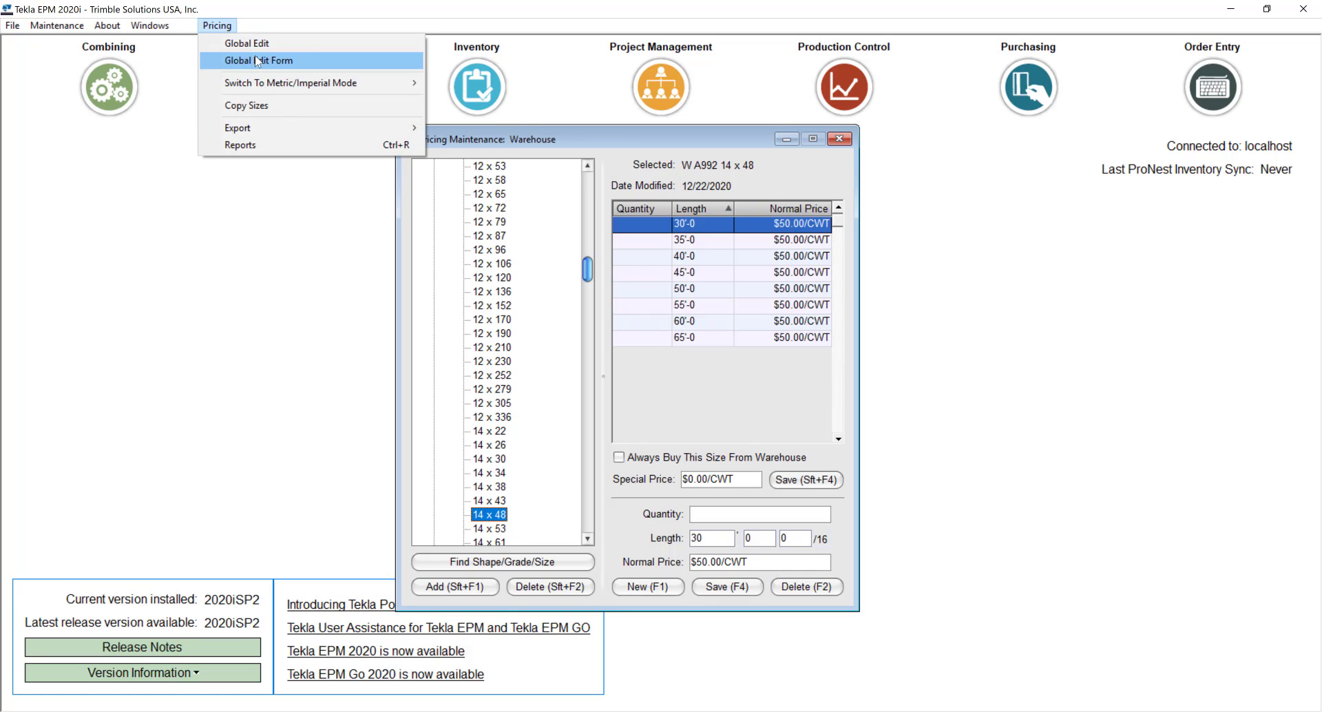
{"action": "left_click", "coordinate": [253, 60]}
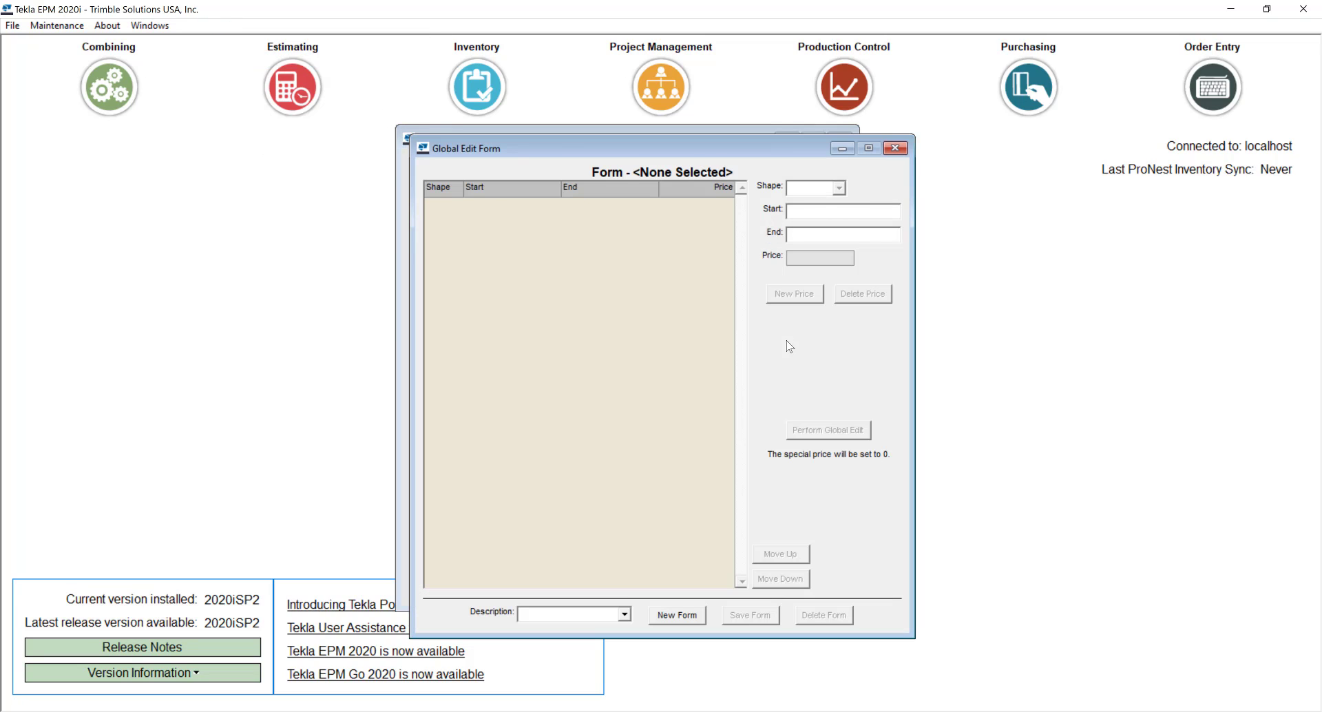
{"action": "left_click", "coordinate": [678, 616]}
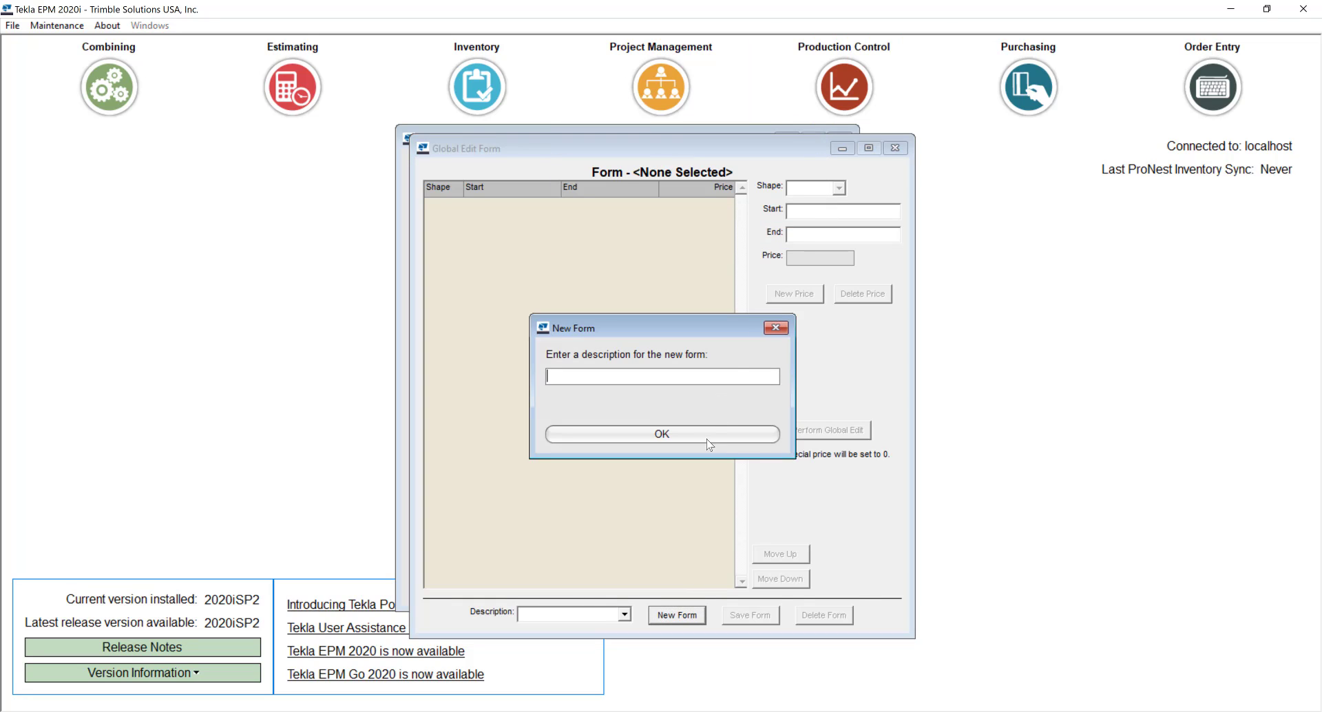
{"action": "type", "text": "Plates"}
{"action": "left_click", "coordinate": [711, 434]}
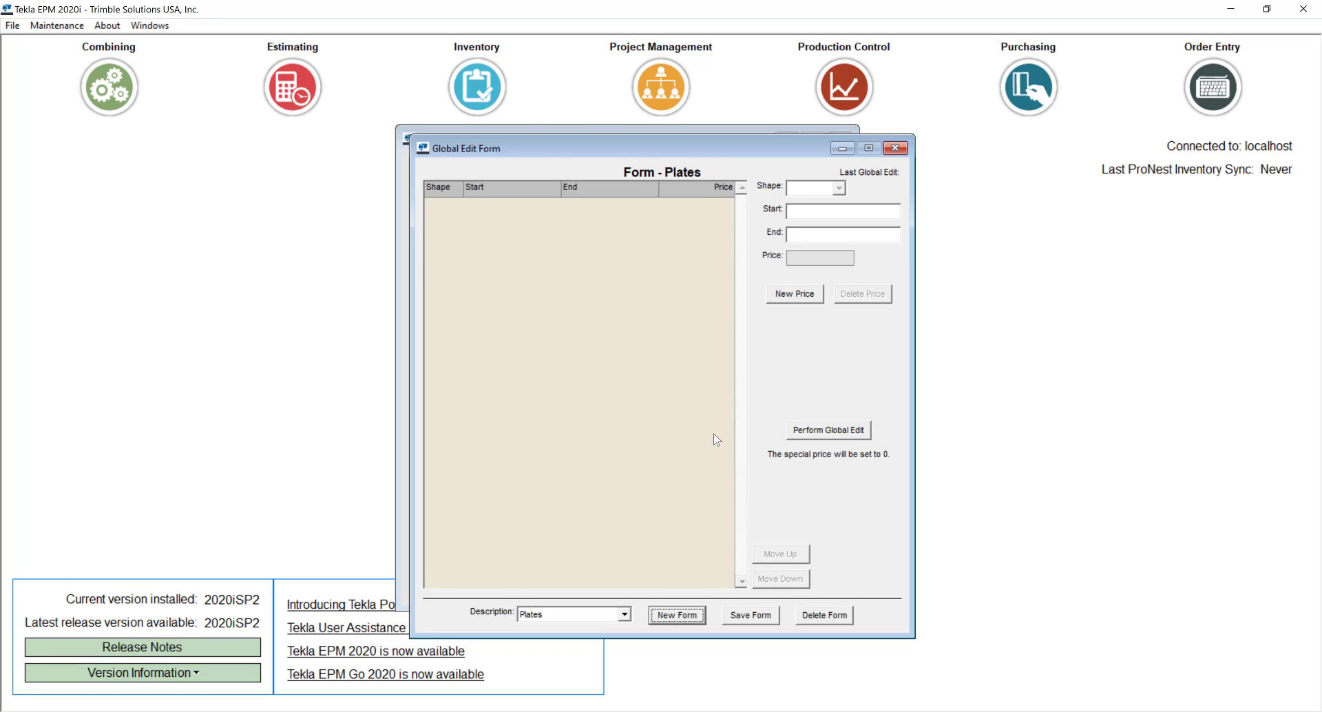
Add a price line for shape PL to the Plates form with a start thickness of 1/8.
{"action": "left_click", "coordinate": [790, 295]}
{"action": "type", "text": "PL"}
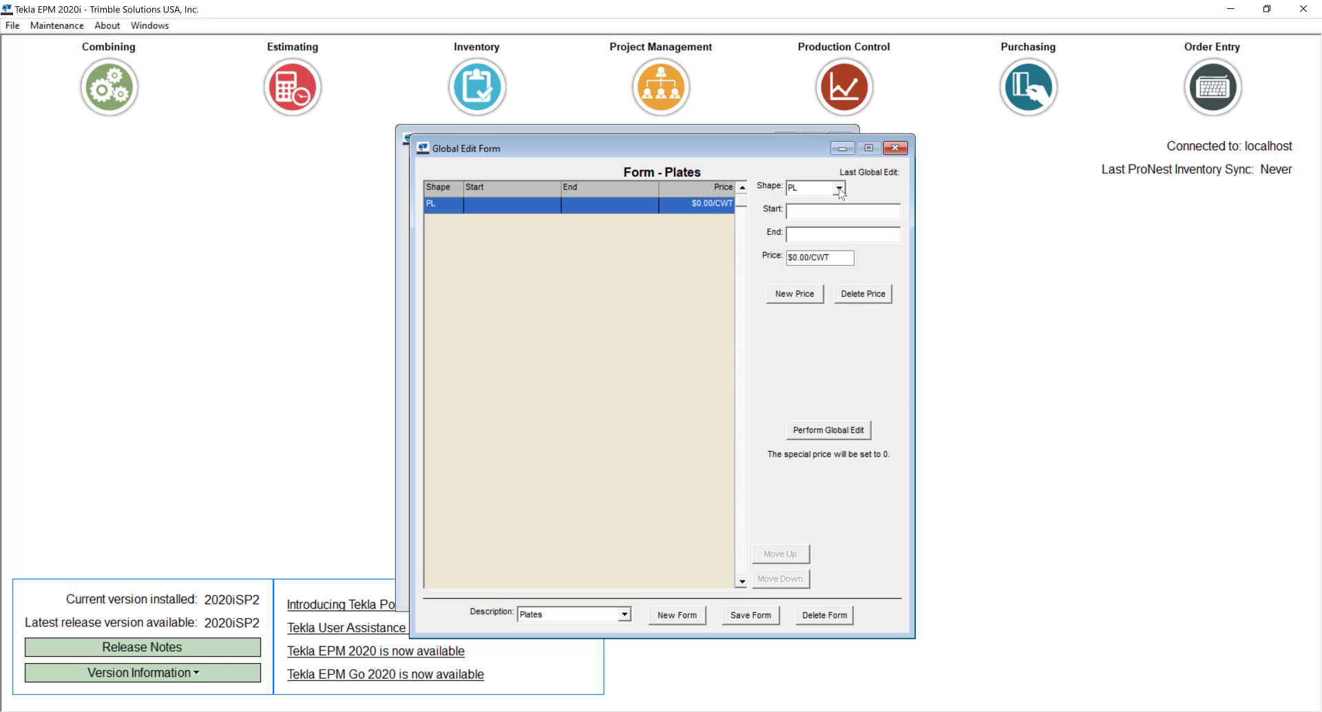
{"action": "left_click", "coordinate": [839, 188]}
{"action": "type", "text": "12ga"}
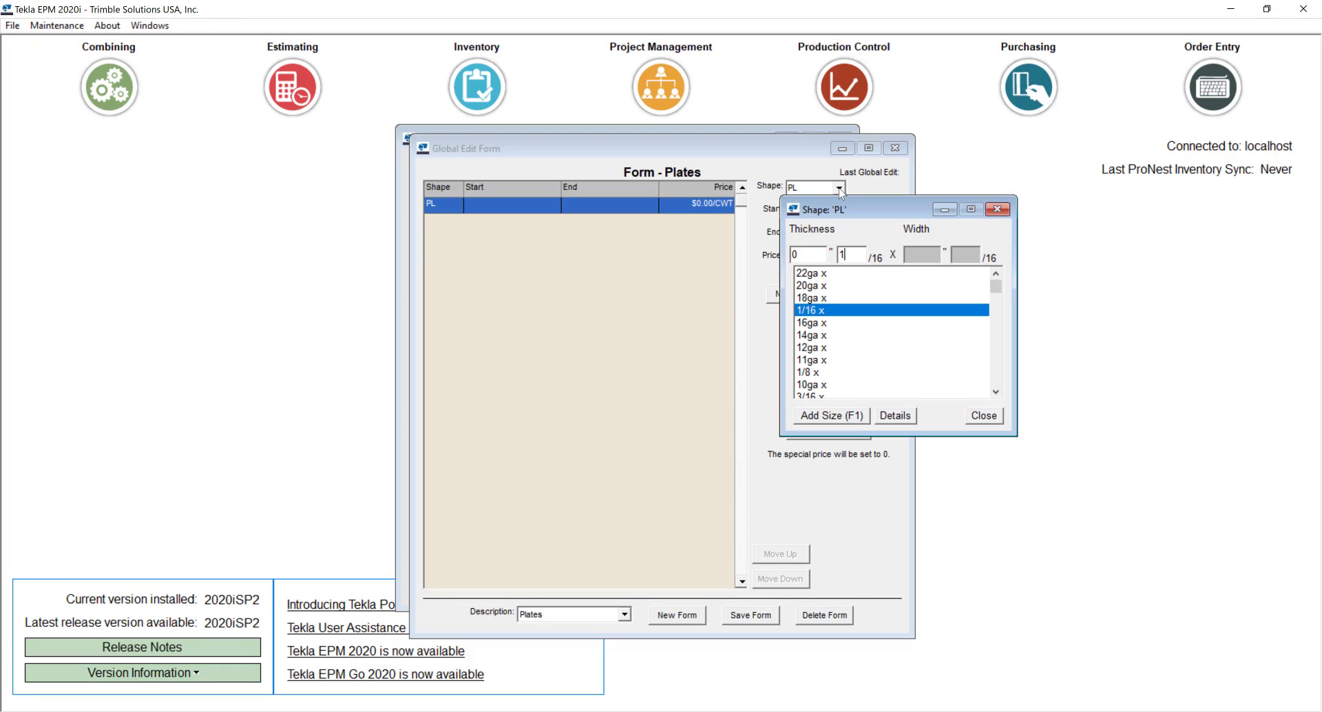
{"action": "key", "text": "Down"}
{"action": "key", "text": "Down"}
{"action": "key", "text": "Return"}
Set the PL line's thickness range from 1/8 to 3/16 and its price to $36.00/CWT.
{"action": "key", "text": "Down"}
{"action": "key", "text": "Down"}
{"action": "key", "text": "Down"}
{"action": "key", "text": "Down"}
{"action": "key", "text": "Down"}
{"action": "key", "text": "Down"}
{"action": "key", "text": "Down"}
{"action": "key", "text": "Down"}
{"action": "key", "text": "Down"}
{"action": "key", "text": "Down"}
{"action": "key", "text": "Down"}
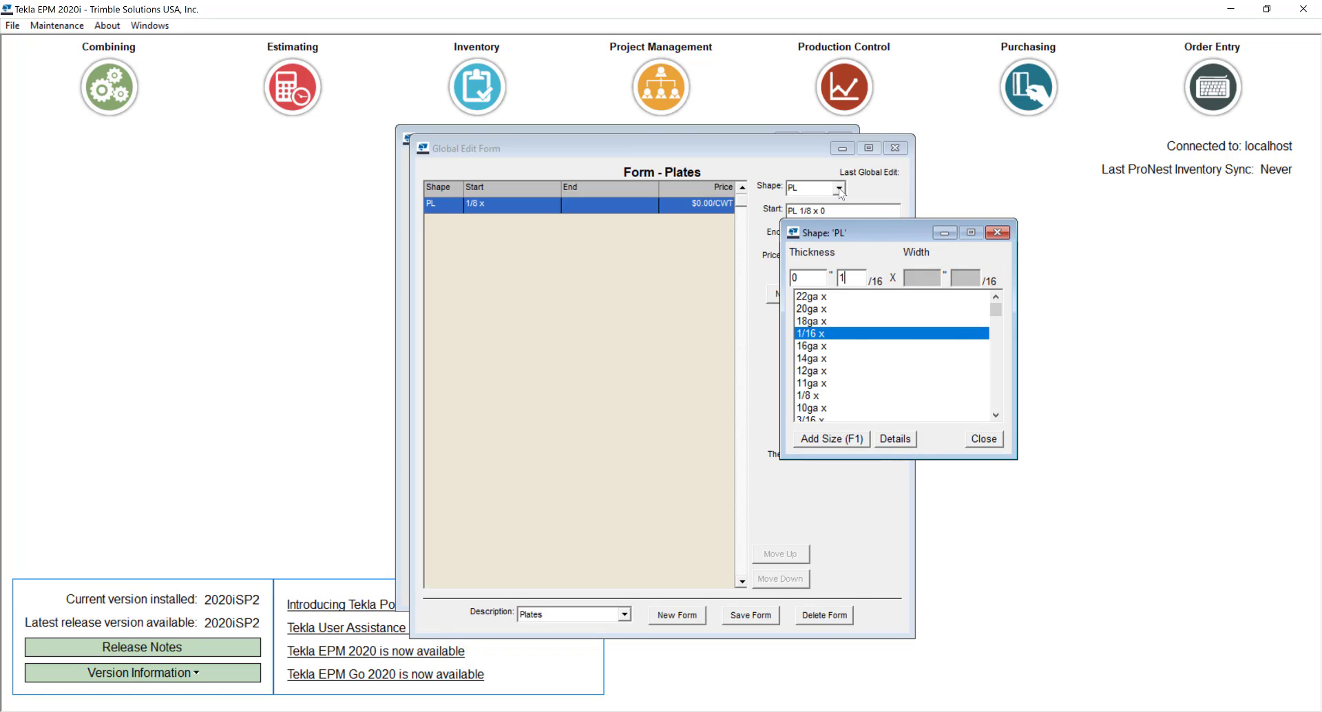
{"action": "key", "text": "Up"}
{"action": "key", "text": "Return"}
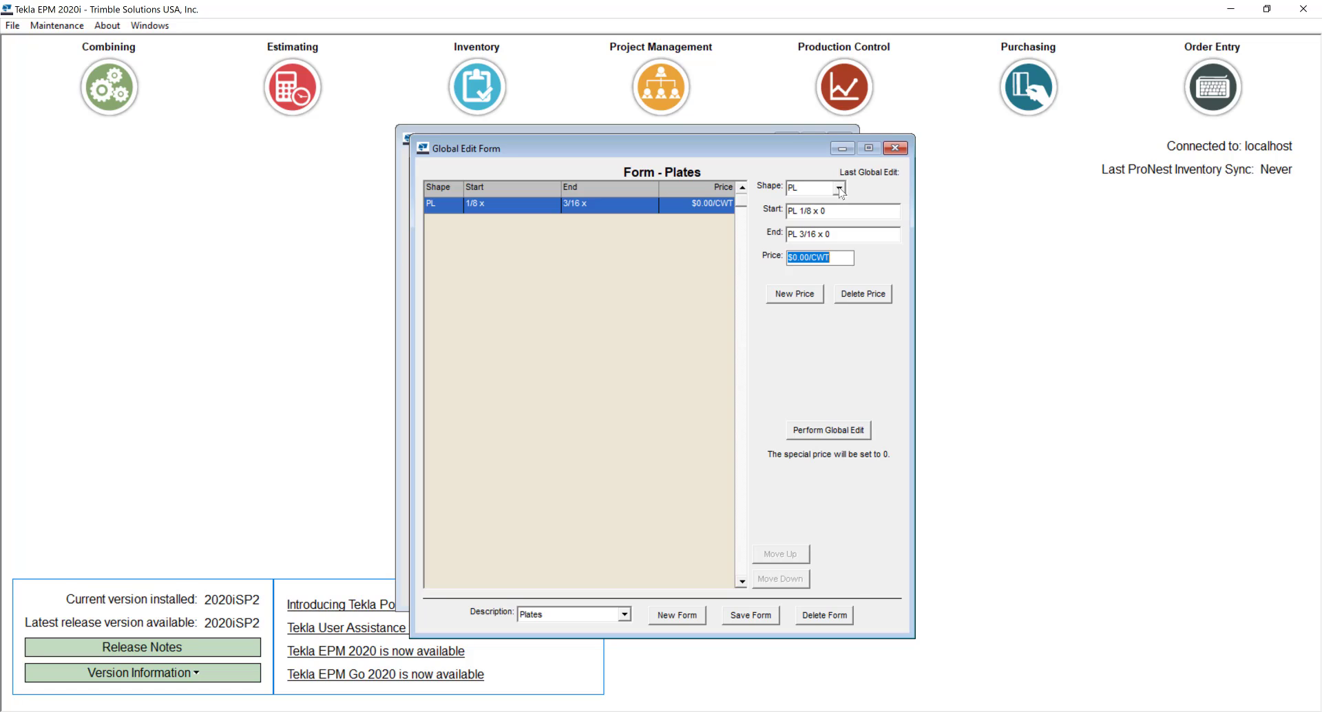
{"action": "type", "text": "36"}
{"action": "key", "text": "Tab"}
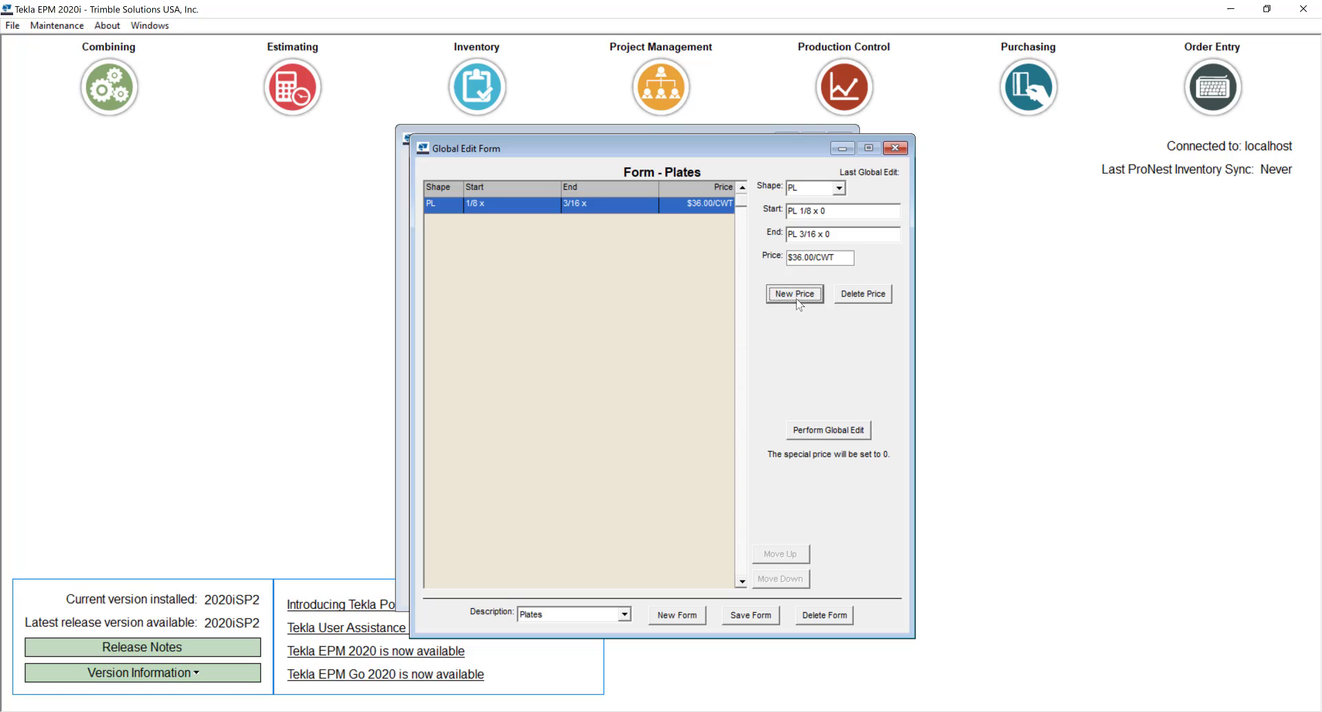
Add a second PL price line for thicknesses 1/4 to 5/8 with a price of 38 per CWT.
{"action": "left_click", "coordinate": [797, 299]}
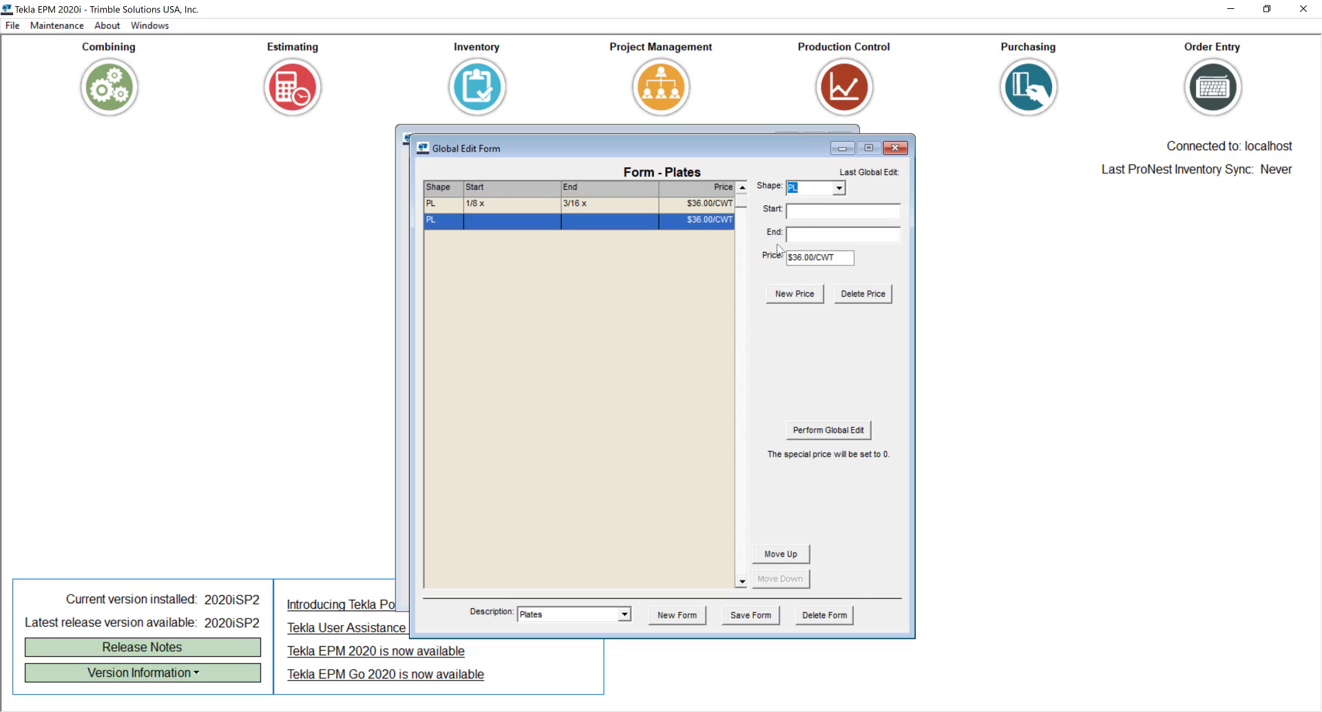
{"action": "left_click", "coordinate": [817, 212]}
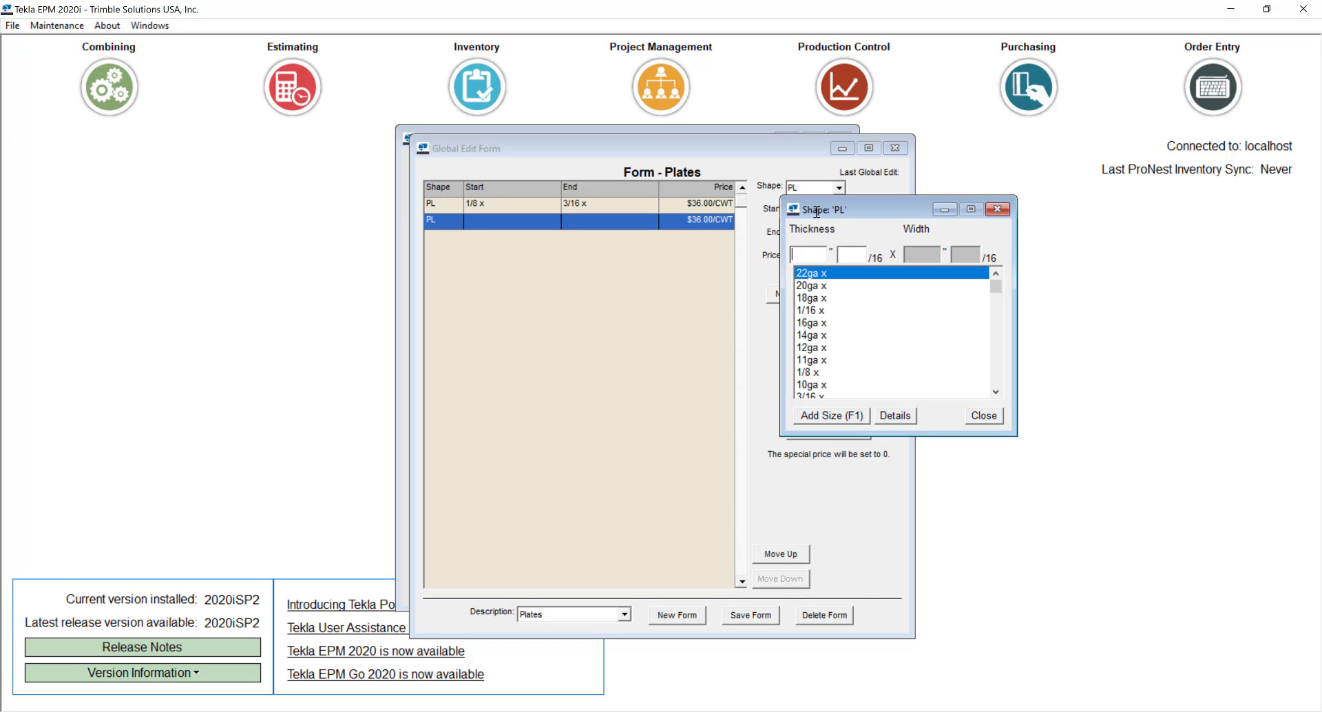
{"action": "type", "text": ".25"}
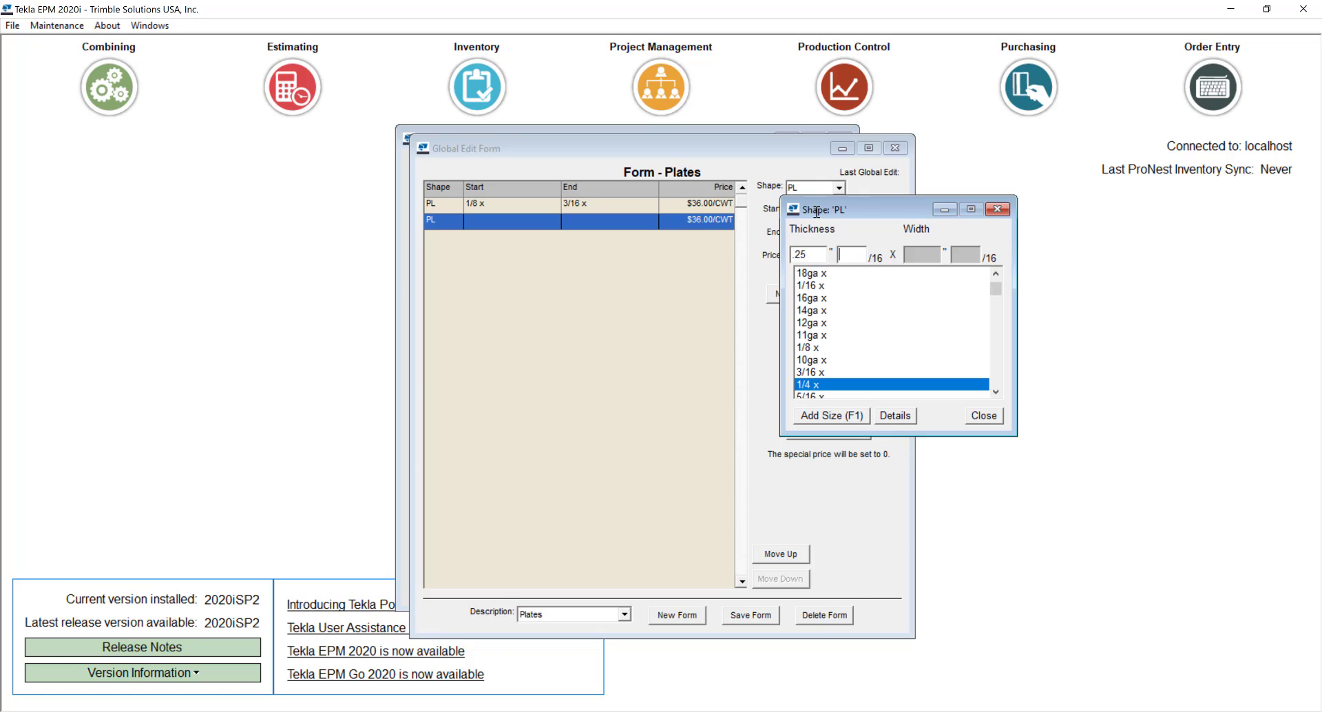
{"action": "key", "text": "Return"}
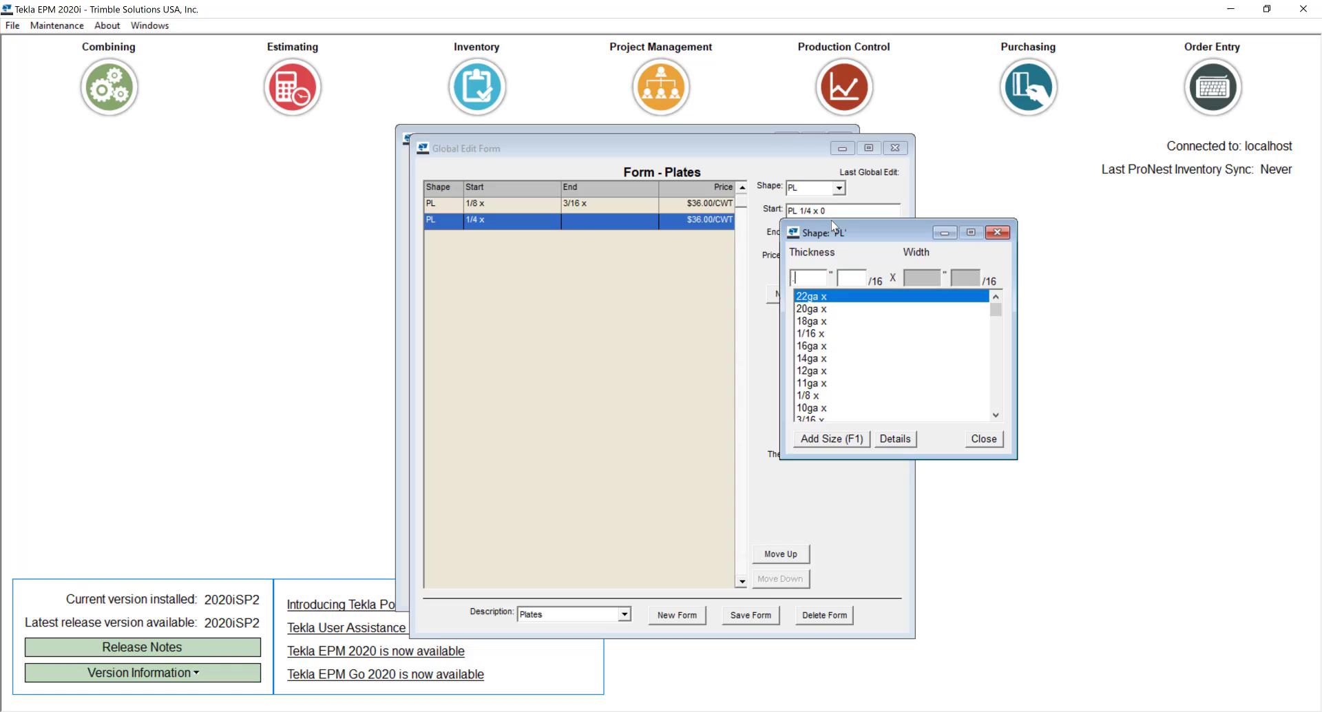
{"action": "type", "text": "5/8"}
{"action": "key", "text": "Return"}
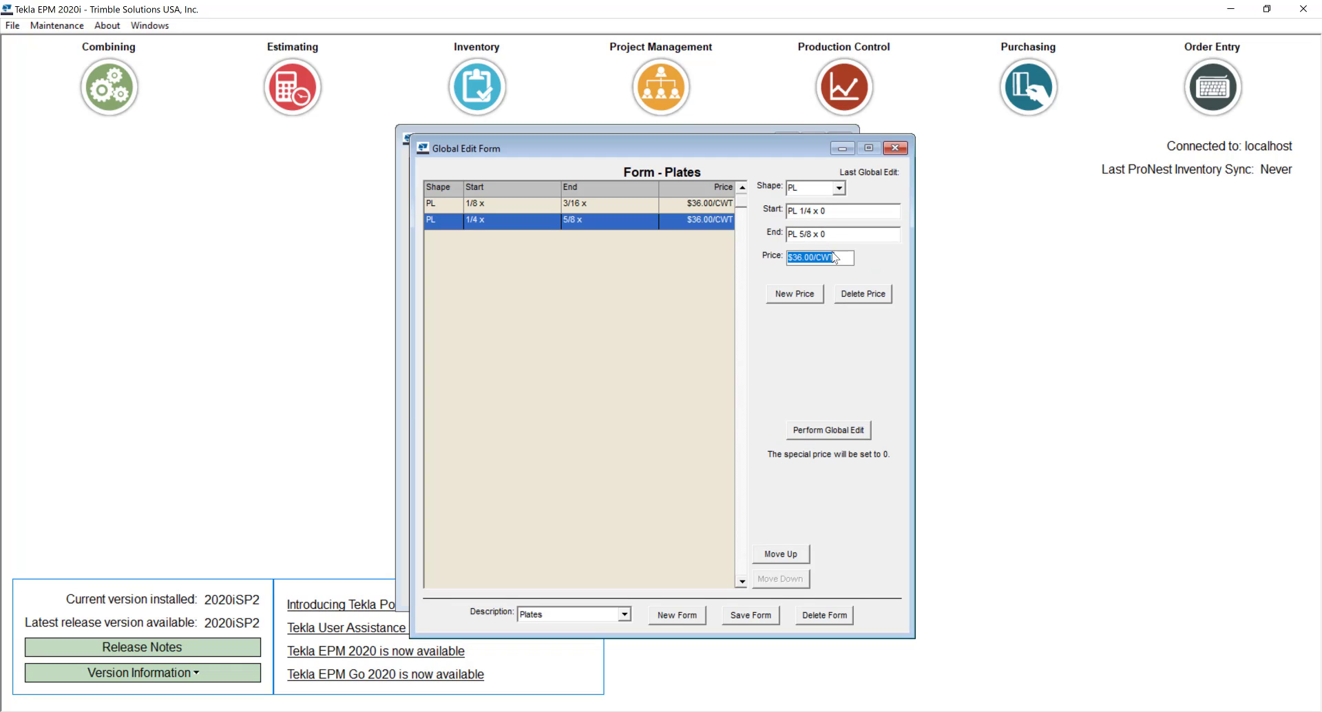
{"action": "type", "text": "38"}
{"action": "key", "text": "Tab"}
Save the Plates form, then close it and the Warehouse pricing maintenance.
{"action": "left_click", "coordinate": [777, 620]}
{"action": "left_click", "coordinate": [896, 148]}
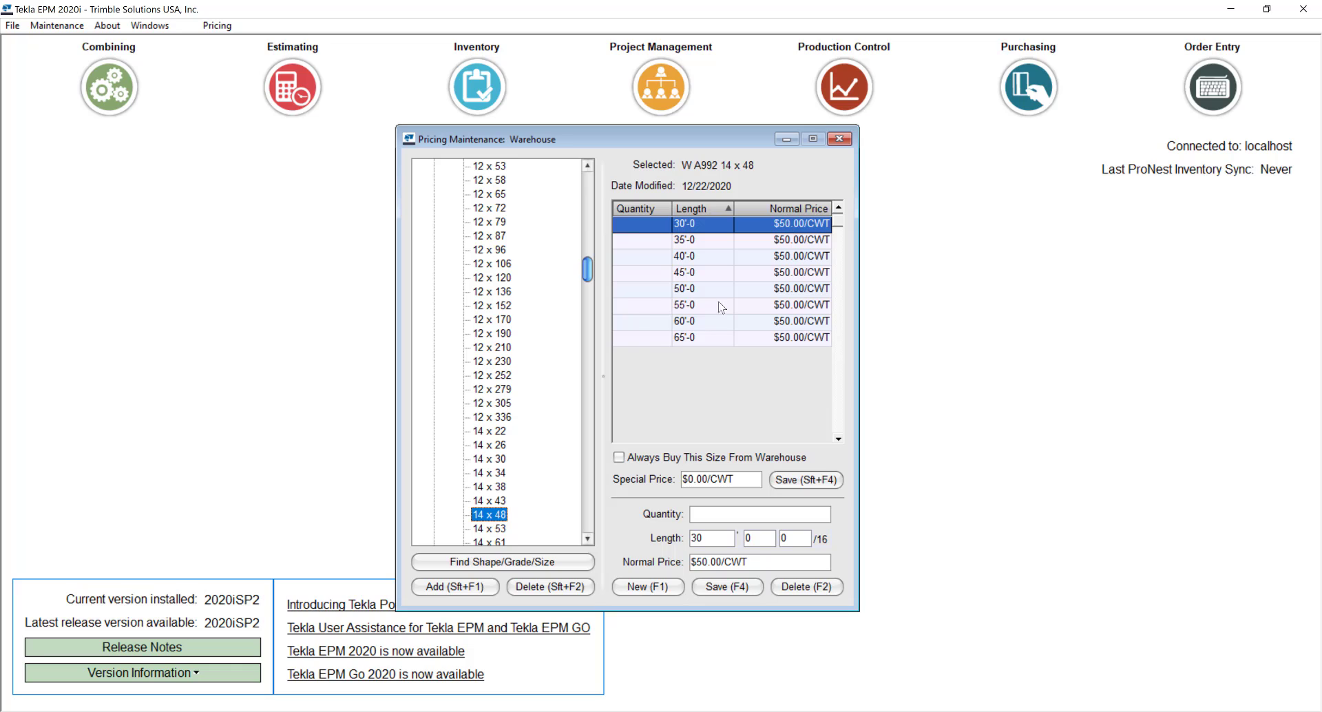
{"action": "left_click", "coordinate": [840, 141]}
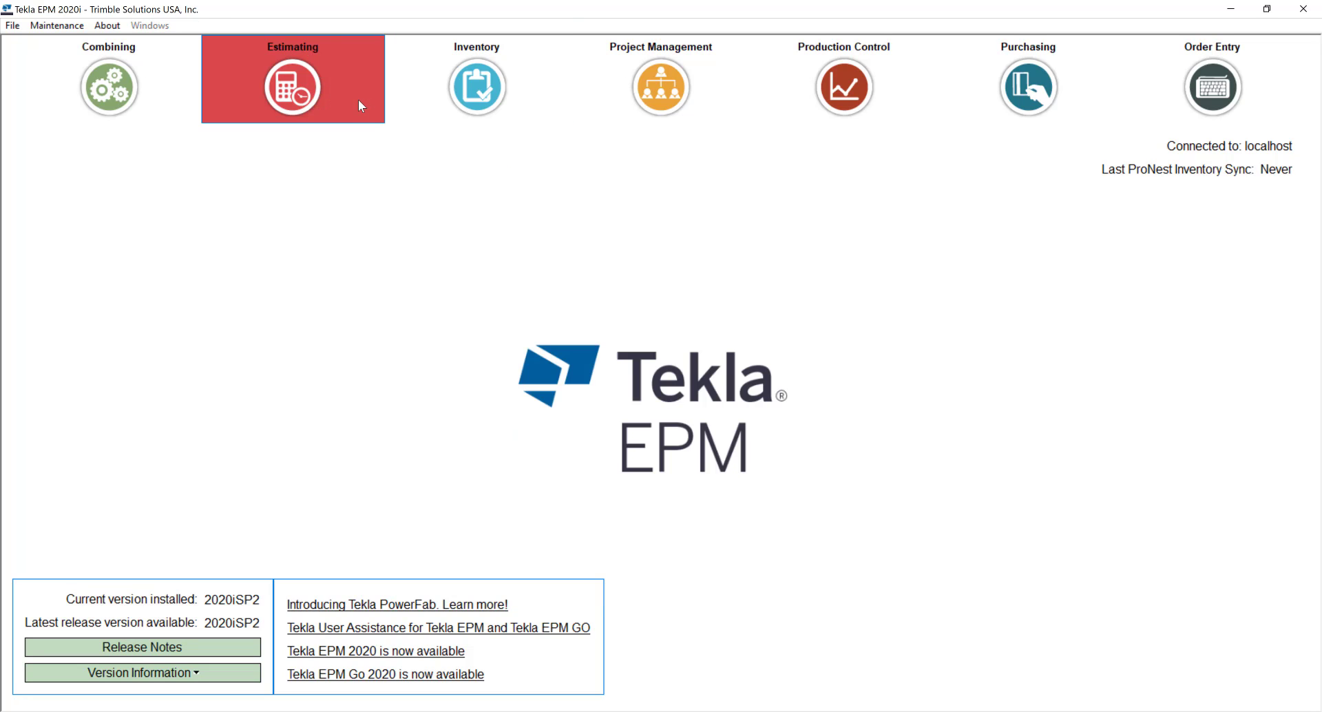
Open the UGA Campus estimating job and show only its W items.
{"action": "left_click", "coordinate": [359, 103]}
{"action": "left_click", "coordinate": [386, 177]}
{"action": "double_click", "coordinate": [386, 180]}
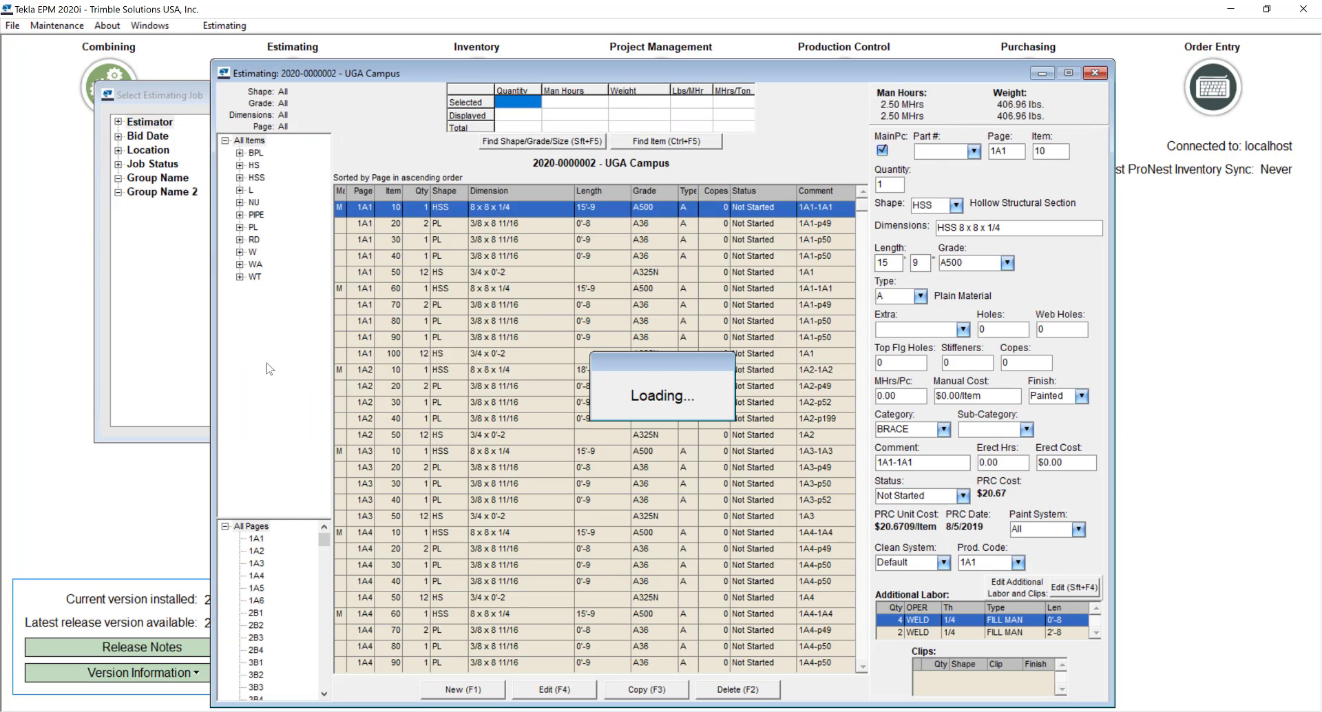
{"action": "left_click", "coordinate": [253, 252]}
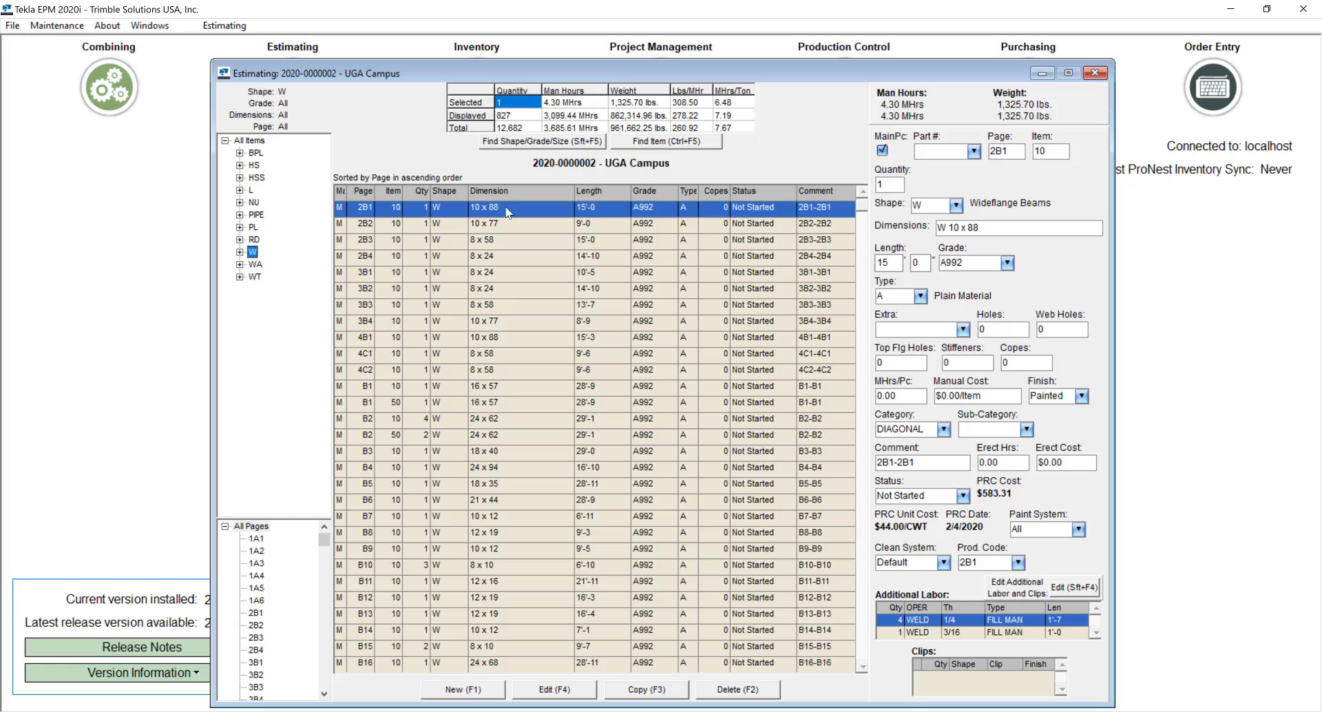
Check the Warehouse pricing behind the W 10 x 88 item's unit cost, then close the estimate.
{"action": "double_click", "coordinate": [903, 528]}
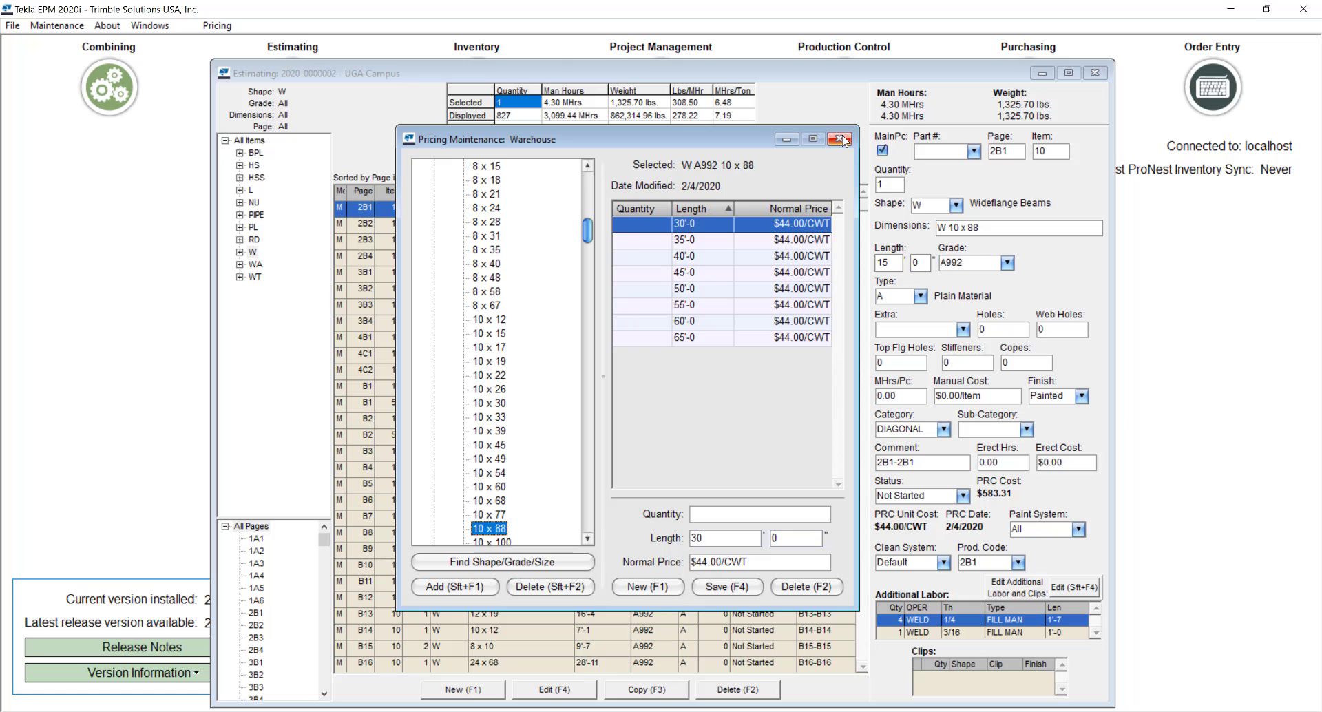
{"action": "left_click", "coordinate": [839, 139]}
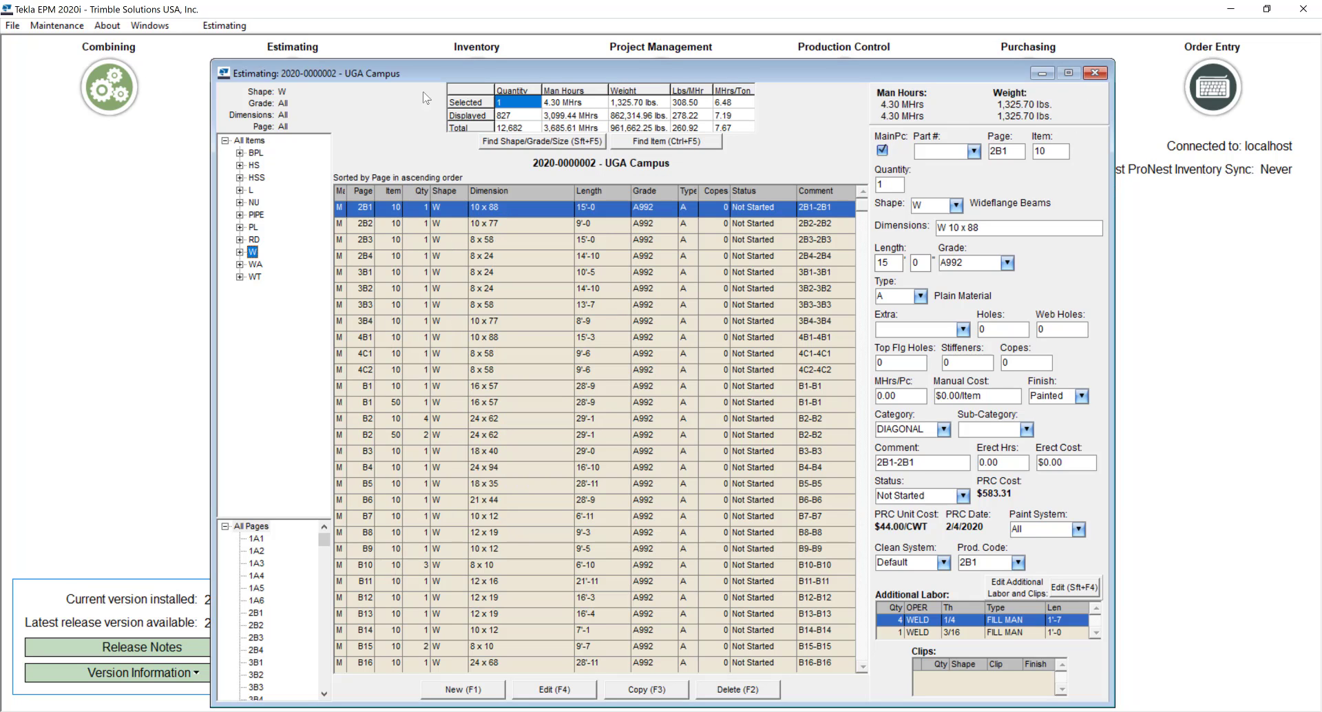
{"action": "left_click", "coordinate": [1095, 74]}
Review the supplier settings and historic date of the Platform estimating job, accept them and save the job.
{"action": "left_click", "coordinate": [316, 87]}
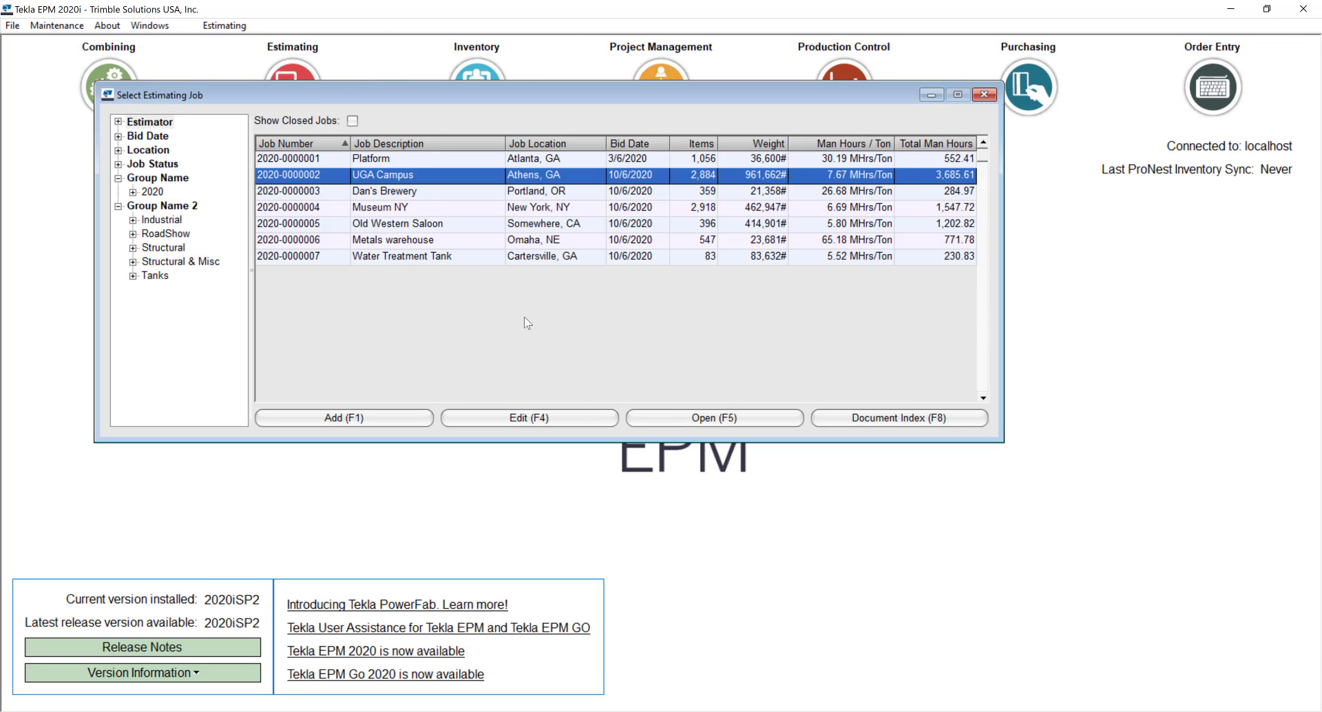
{"action": "left_click", "coordinate": [394, 159]}
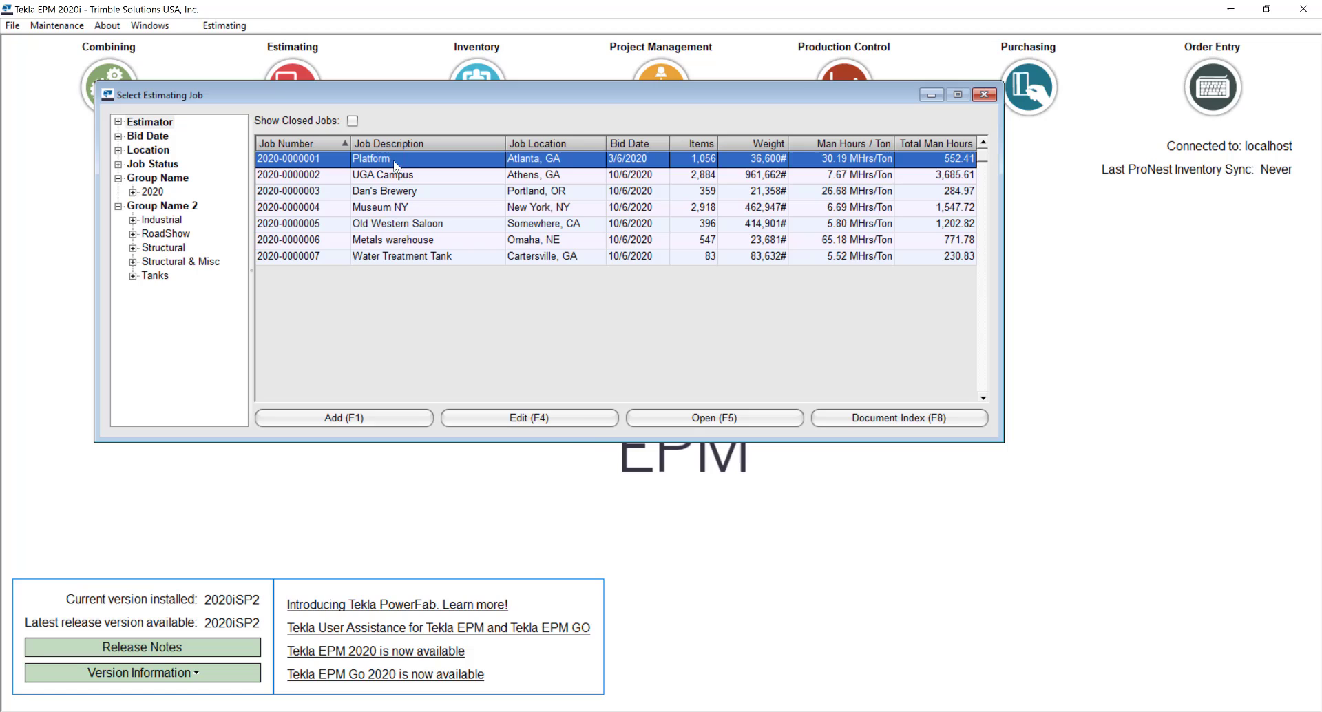
{"action": "left_click", "coordinate": [557, 417]}
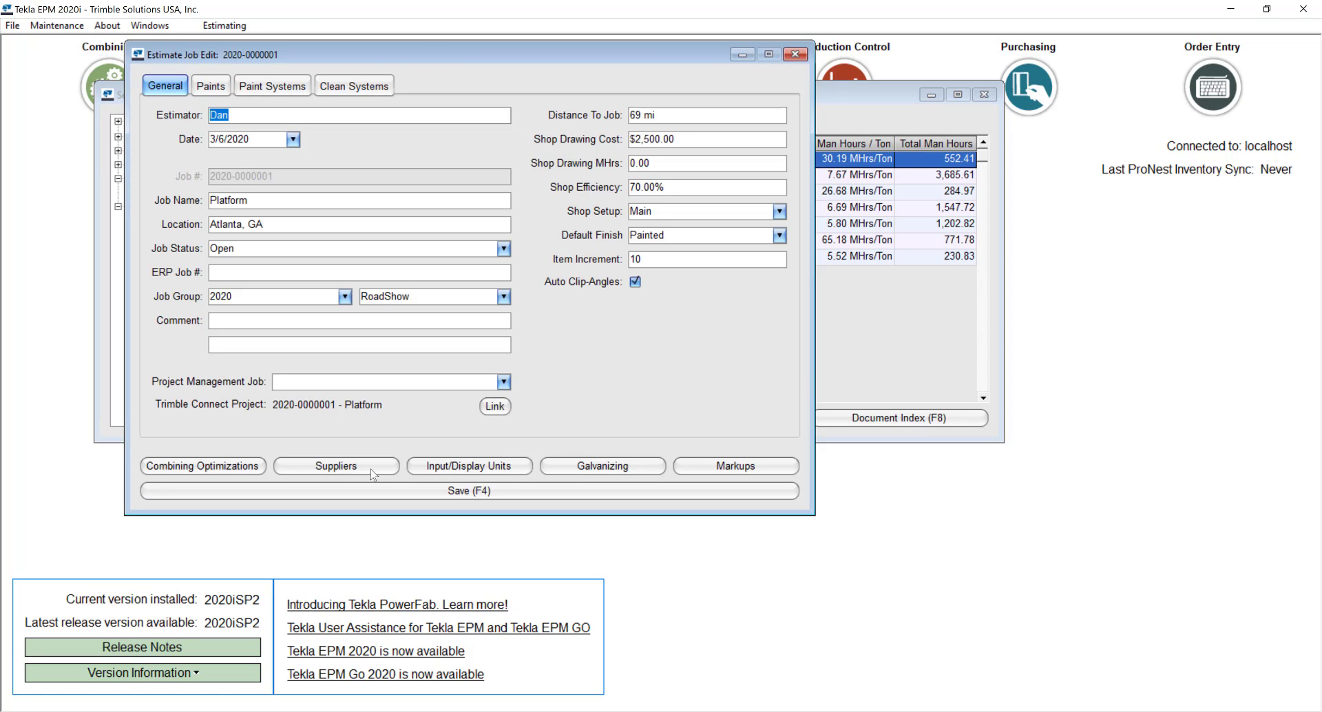
{"action": "left_click", "coordinate": [372, 468]}
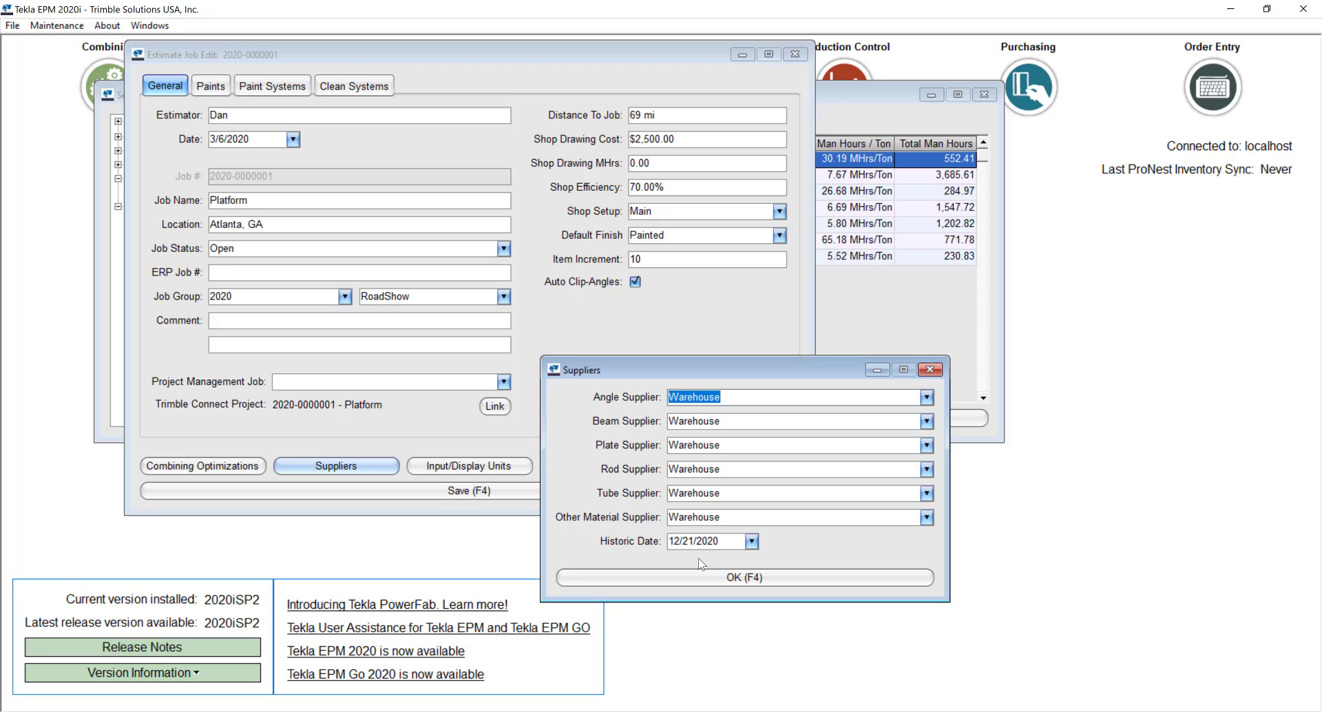
{"action": "left_click", "coordinate": [738, 579]}
{"action": "left_click", "coordinate": [464, 490]}
Open the Platform estimate, show only its W items and open its job-specific pricing maintenance.
{"action": "left_click", "coordinate": [685, 419]}
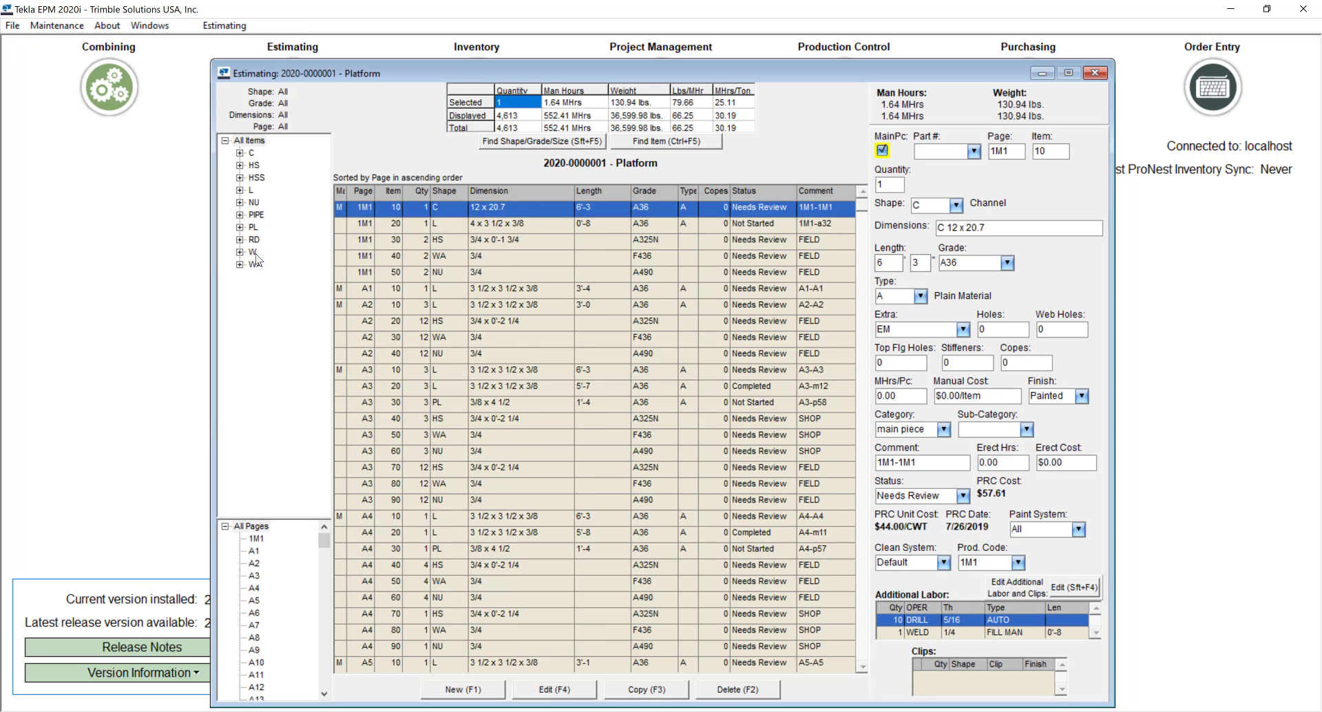
{"action": "left_click", "coordinate": [254, 253]}
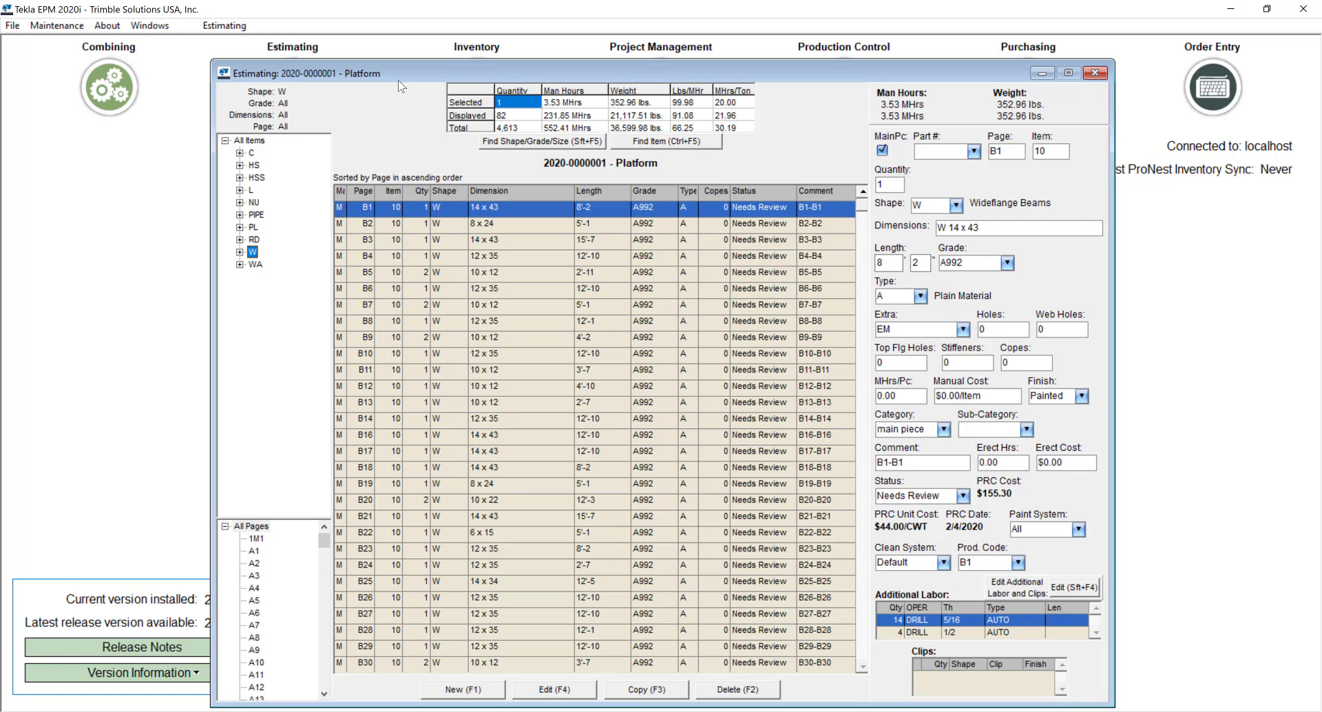
{"action": "left_click", "coordinate": [221, 29]}
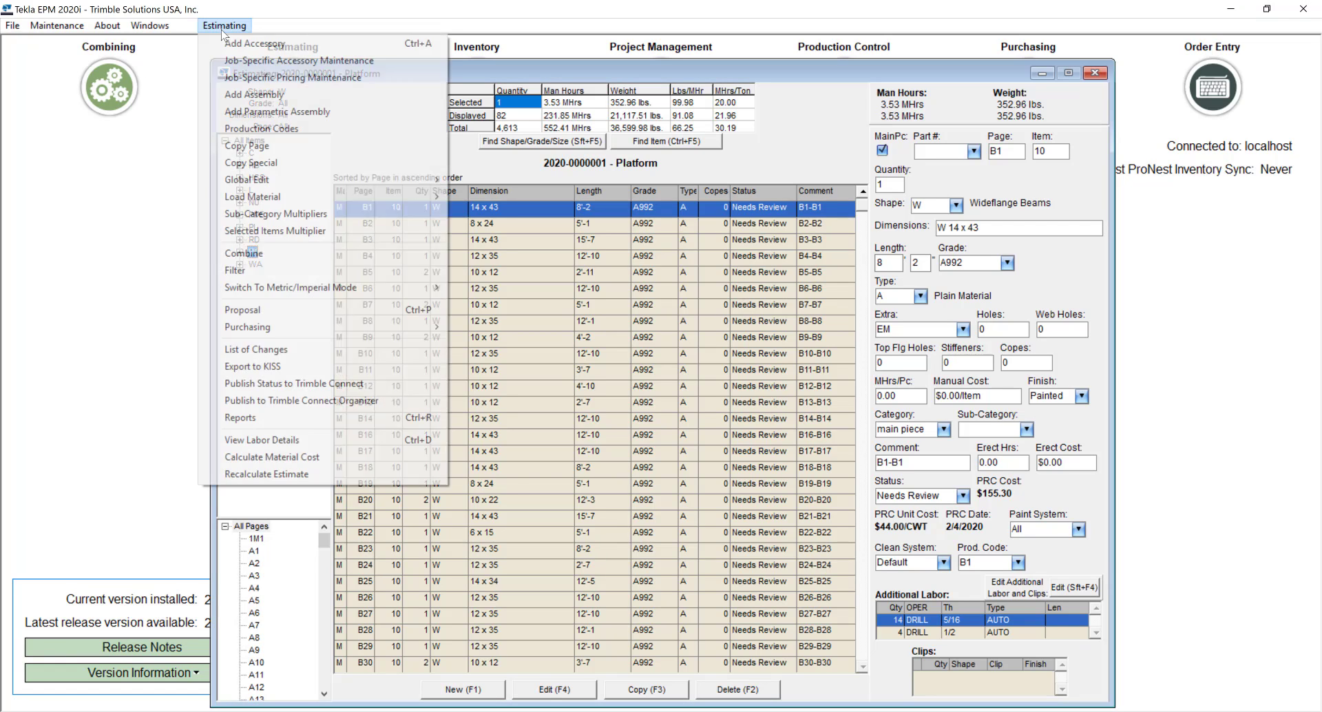
{"action": "left_click", "coordinate": [305, 80]}
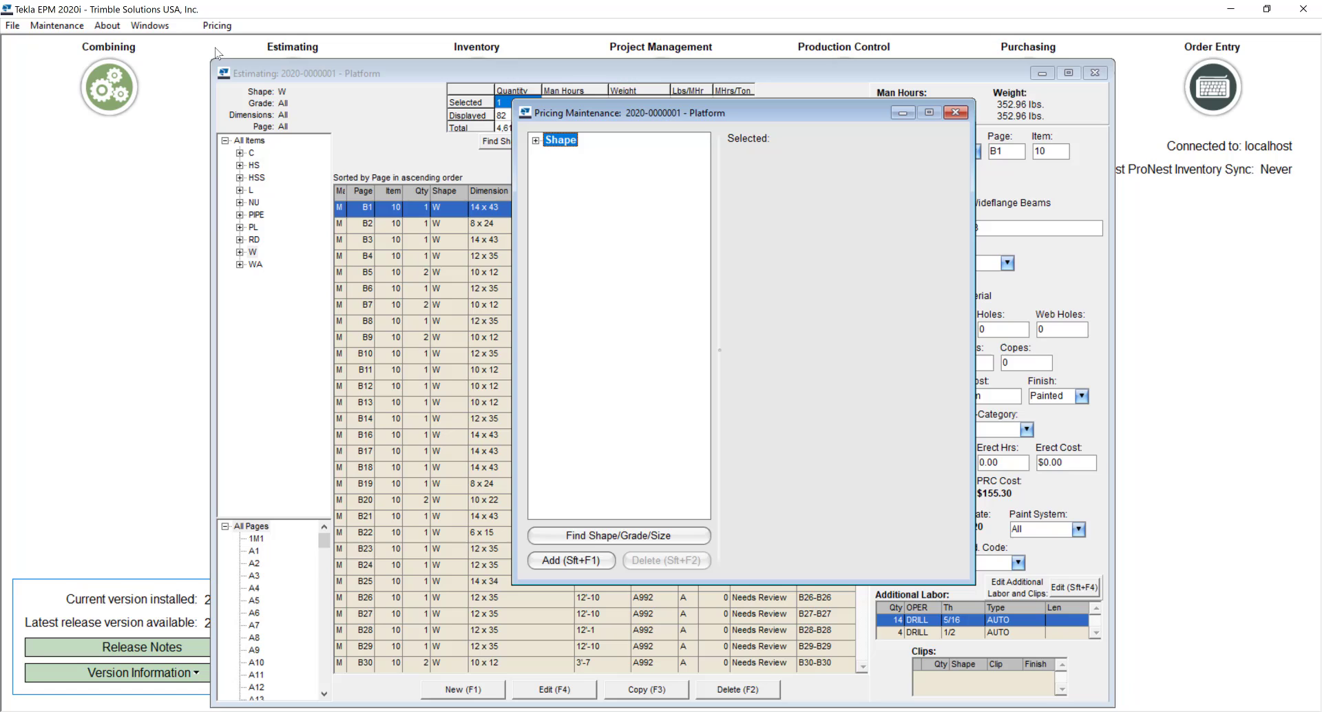
Start adding sizes from the estimate to the job-specific pricing and include HSS A500 4 x 4 x 3/8.
{"action": "left_click", "coordinate": [219, 25]}
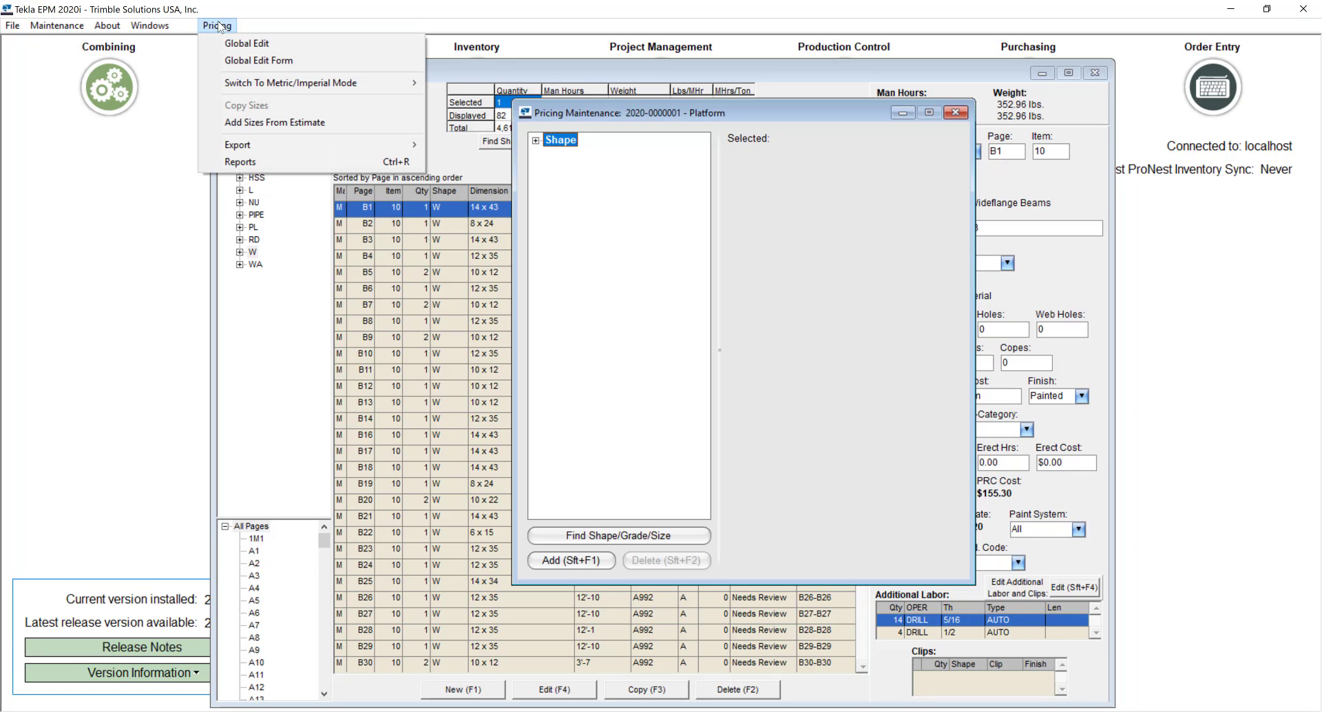
{"action": "left_click", "coordinate": [295, 123]}
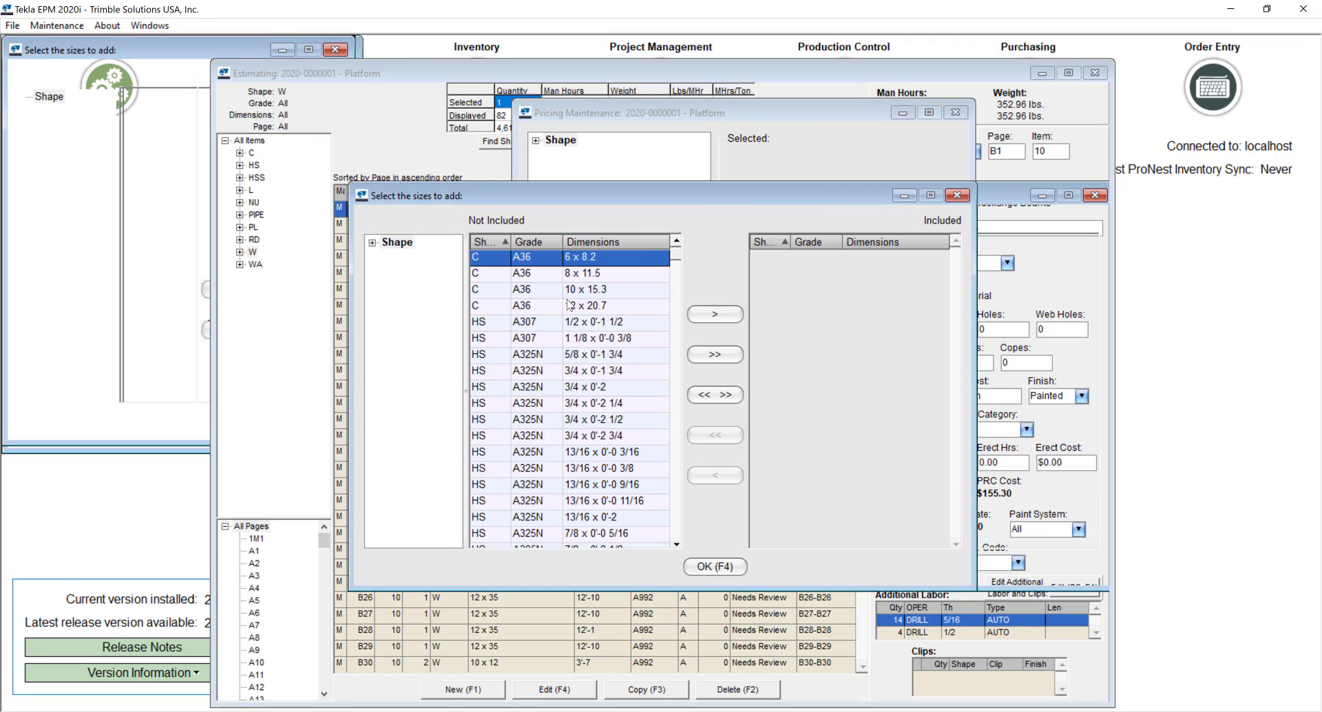
{"action": "left_click", "coordinate": [373, 243]}
{"action": "left_click", "coordinate": [406, 284]}
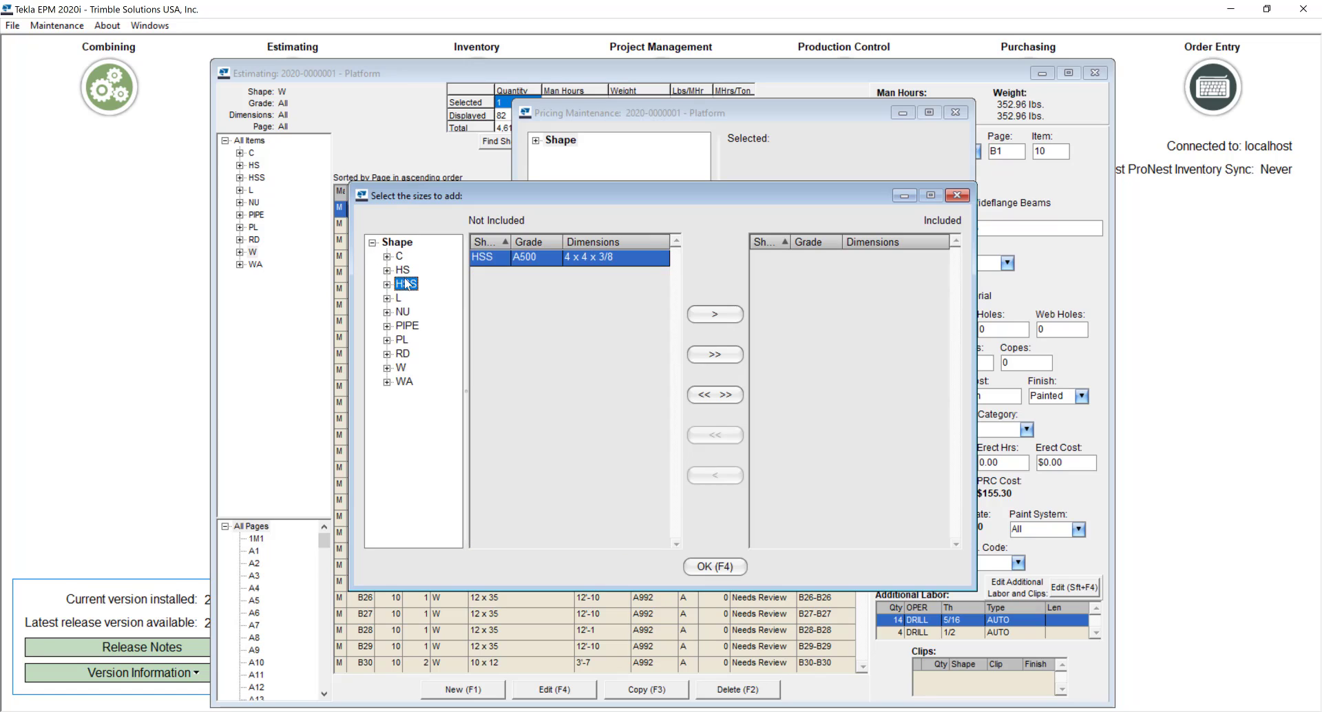
{"action": "left_click", "coordinate": [700, 321]}
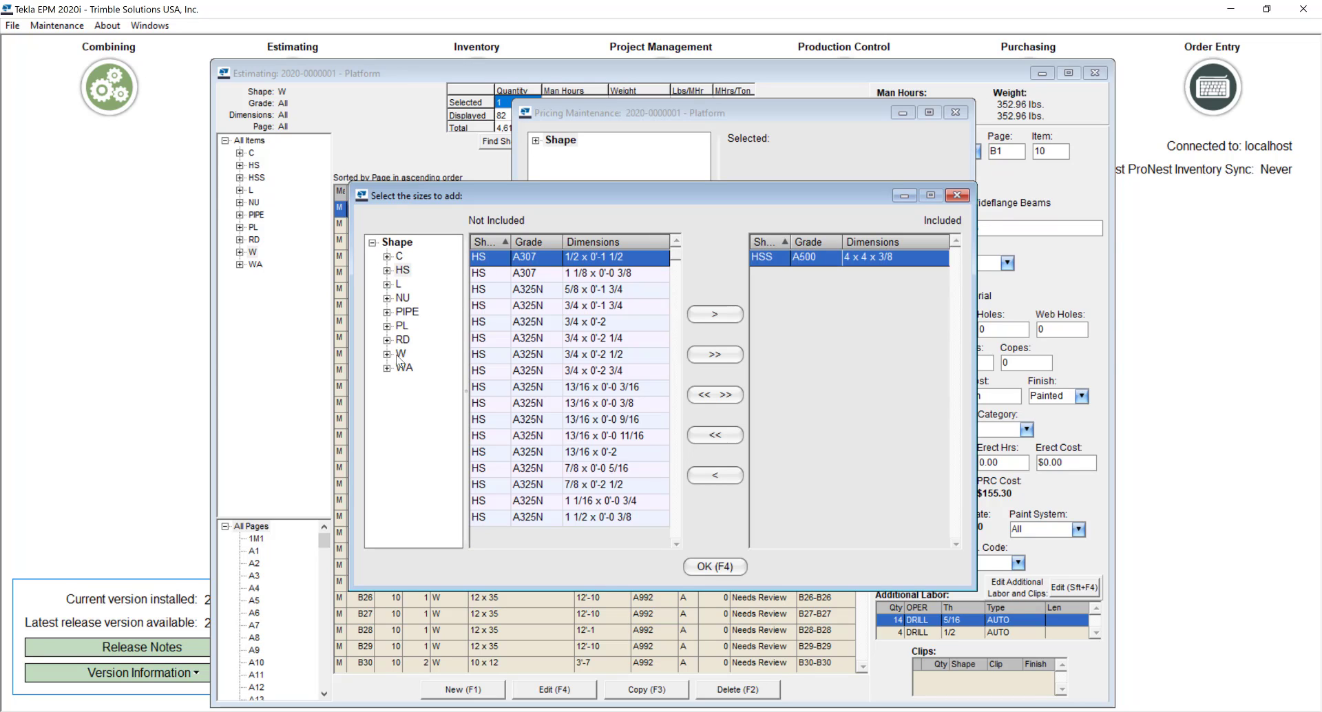
Include all W A992 sizes as well and add the included sizes with their prices copied.
{"action": "left_click", "coordinate": [400, 354]}
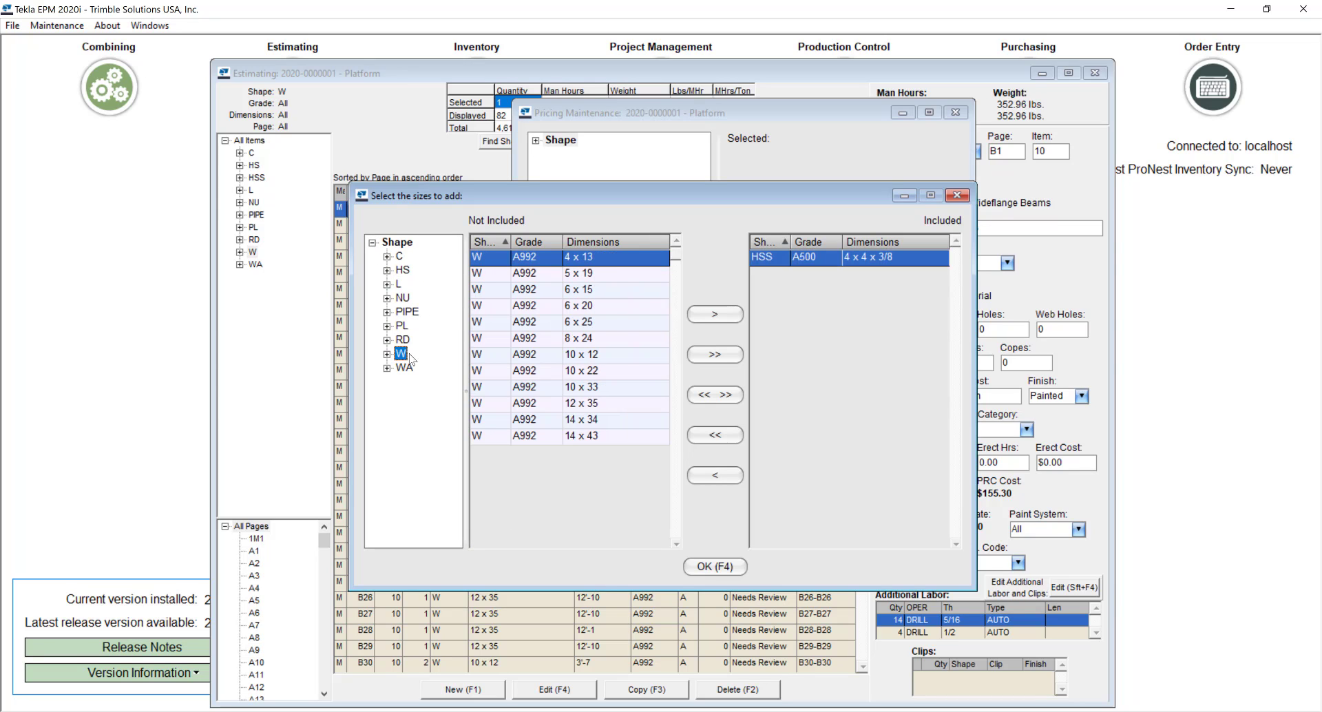
{"action": "left_click", "coordinate": [721, 356]}
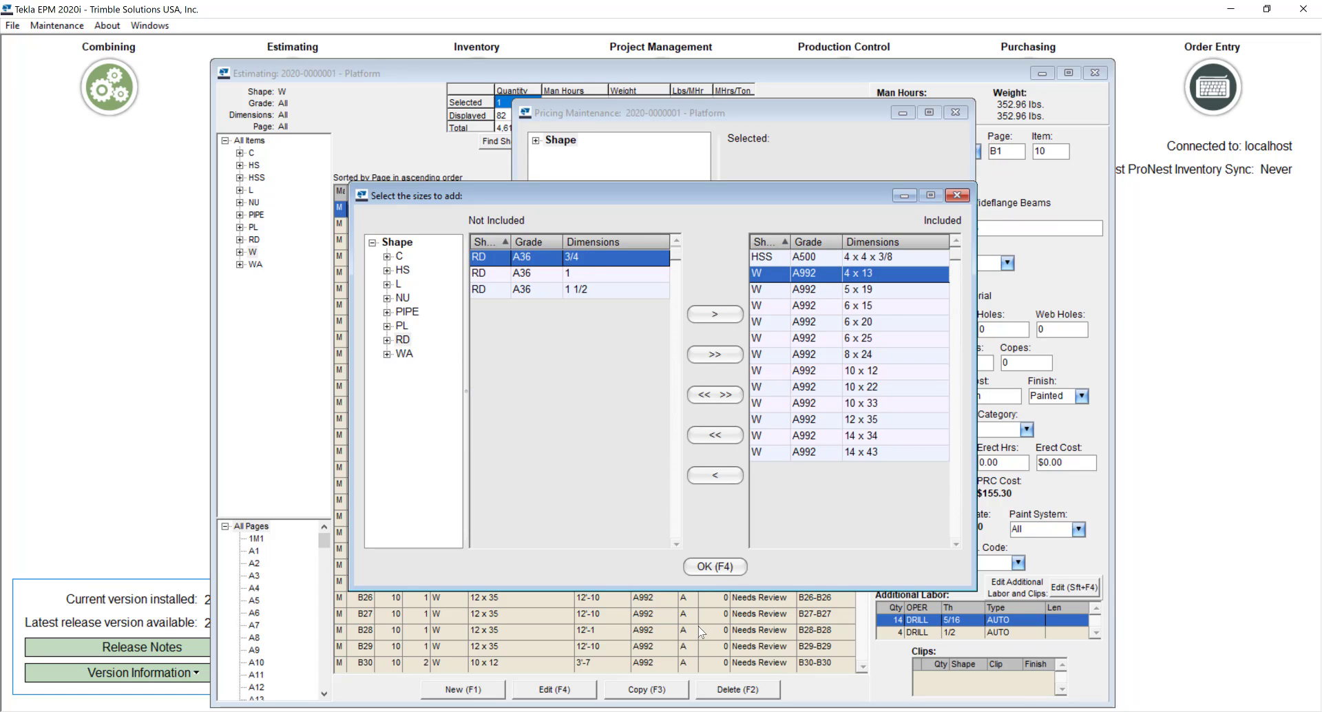
{"action": "left_click", "coordinate": [712, 575]}
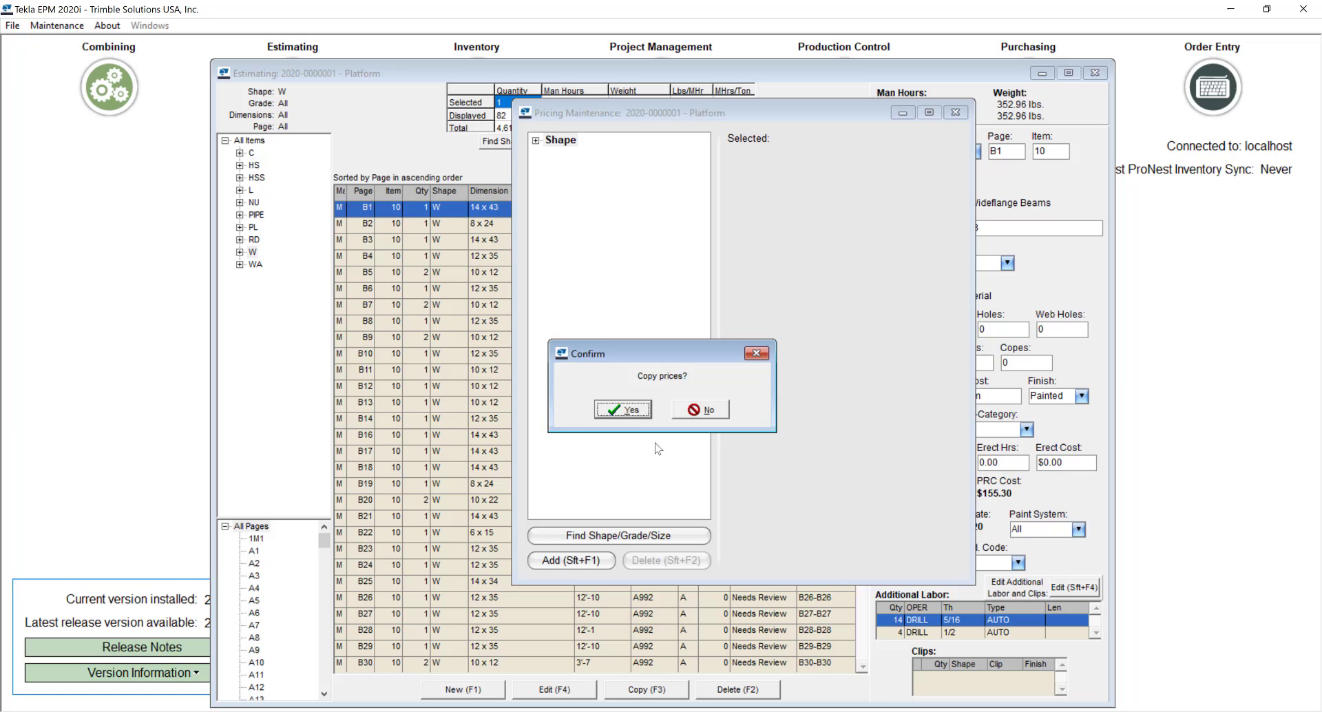
{"action": "left_click", "coordinate": [626, 411]}
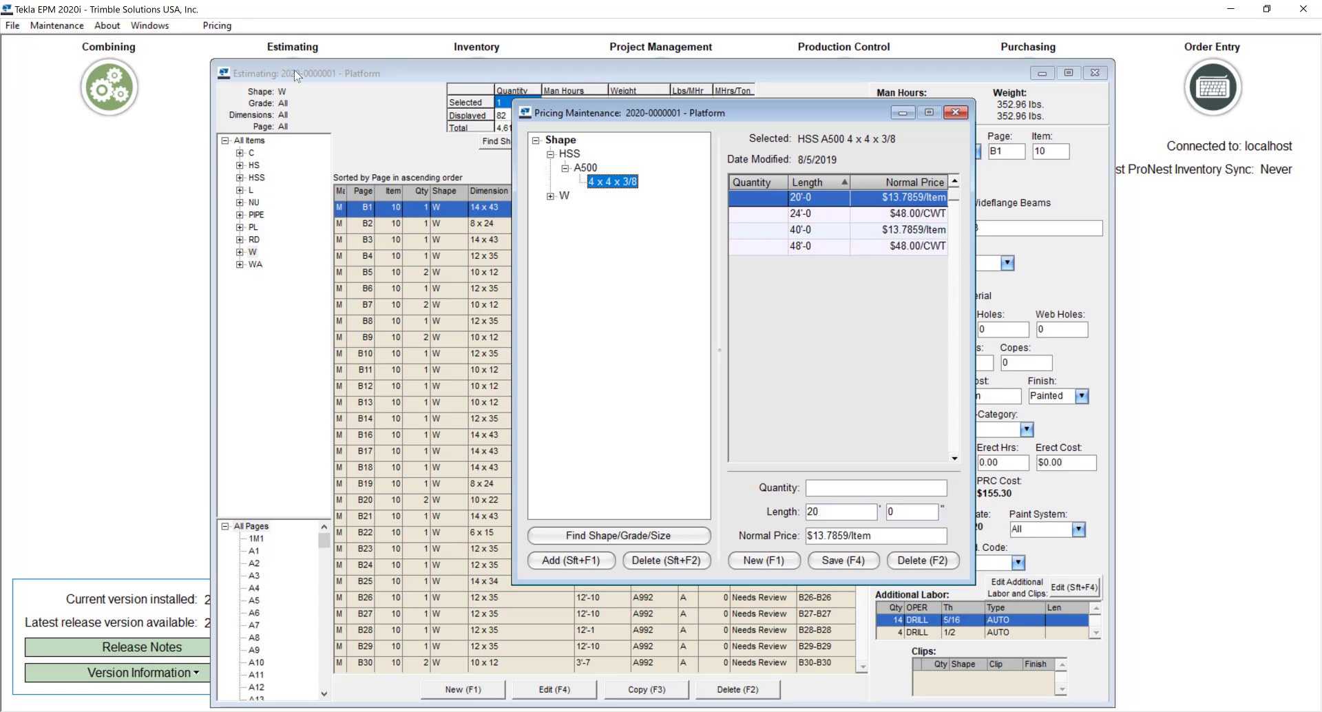
Globally edit the job-specific HSS A500 4 x 4 x 3/8 normal price to a set amount of $42.00/CWT and save.
{"action": "left_click", "coordinate": [218, 28]}
{"action": "left_click", "coordinate": [237, 43]}
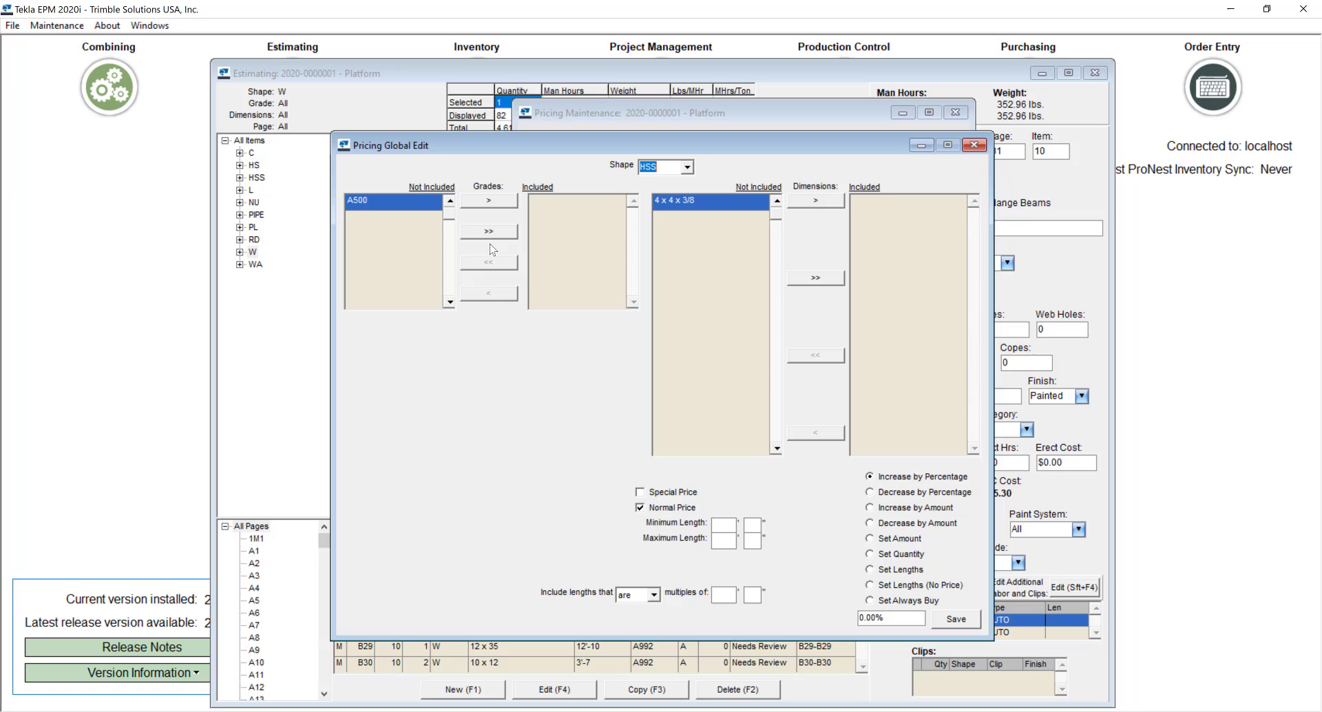
{"action": "left_click", "coordinate": [498, 232]}
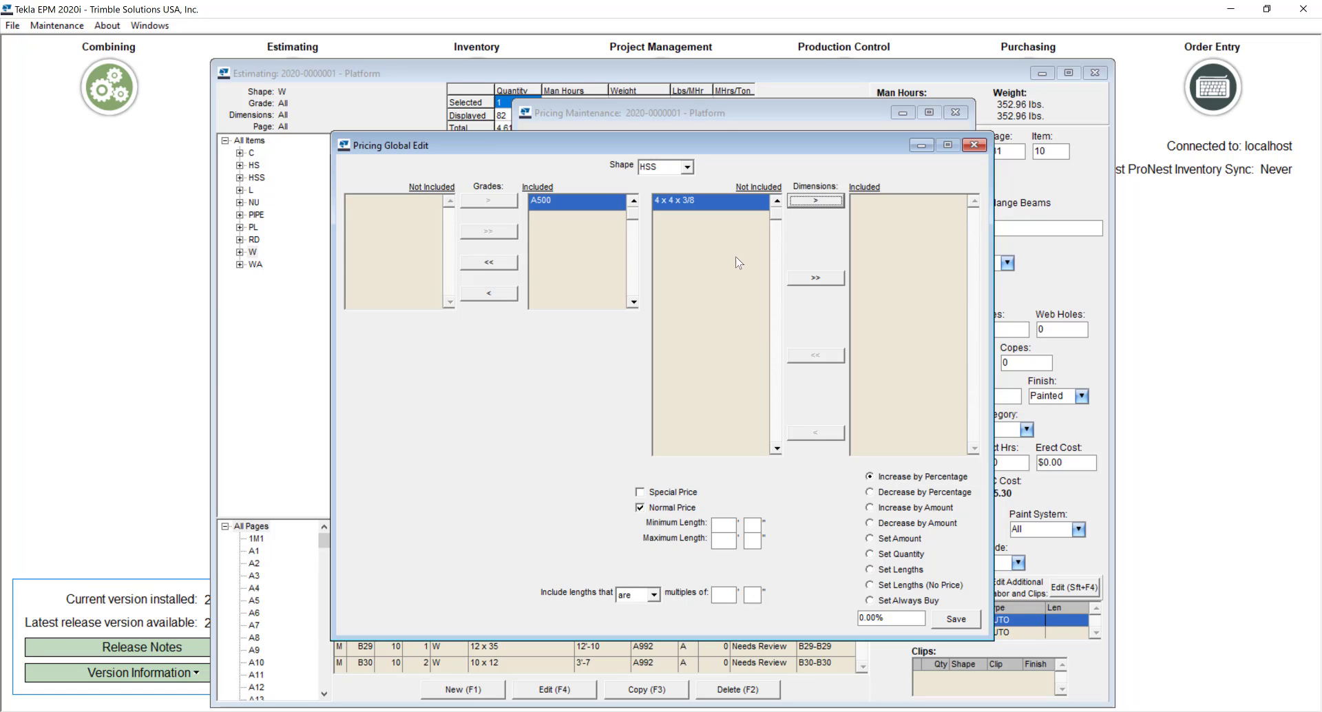
{"action": "left_click", "coordinate": [827, 282]}
{"action": "left_click", "coordinate": [902, 540]}
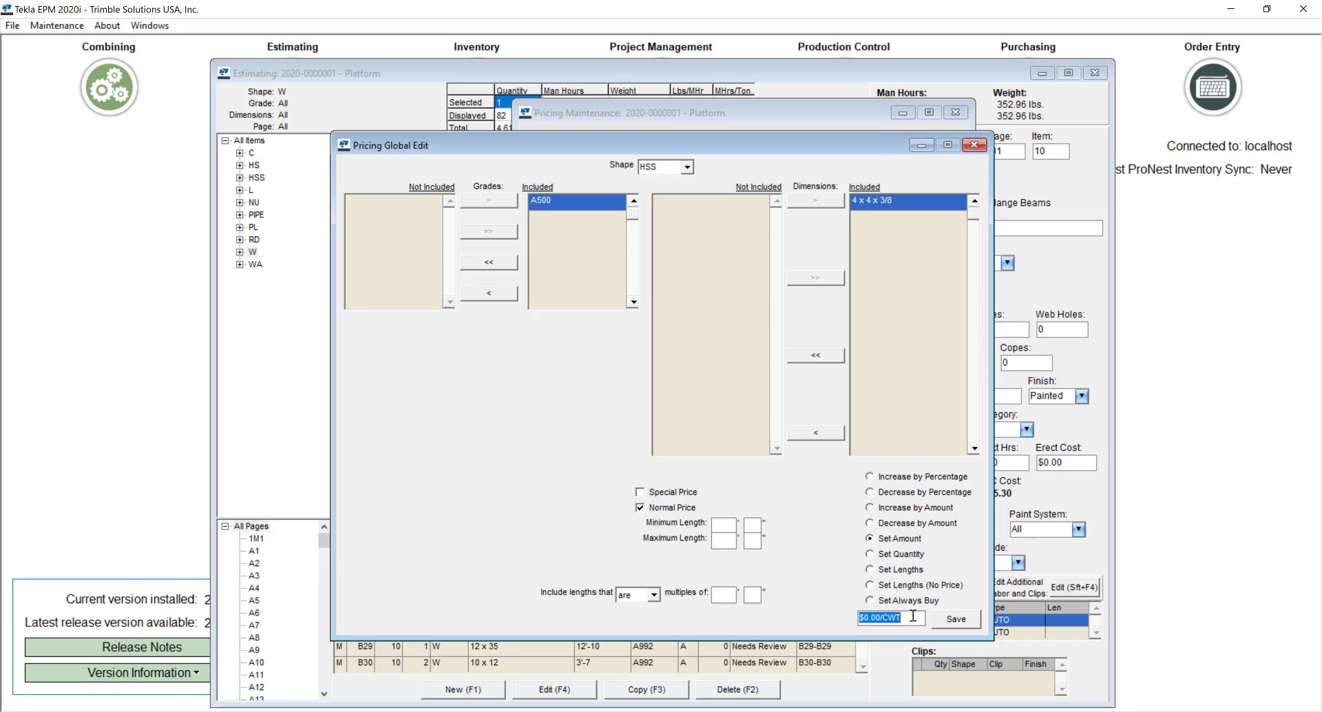
{"action": "type", "text": "42"}
{"action": "left_click", "coordinate": [963, 621]}
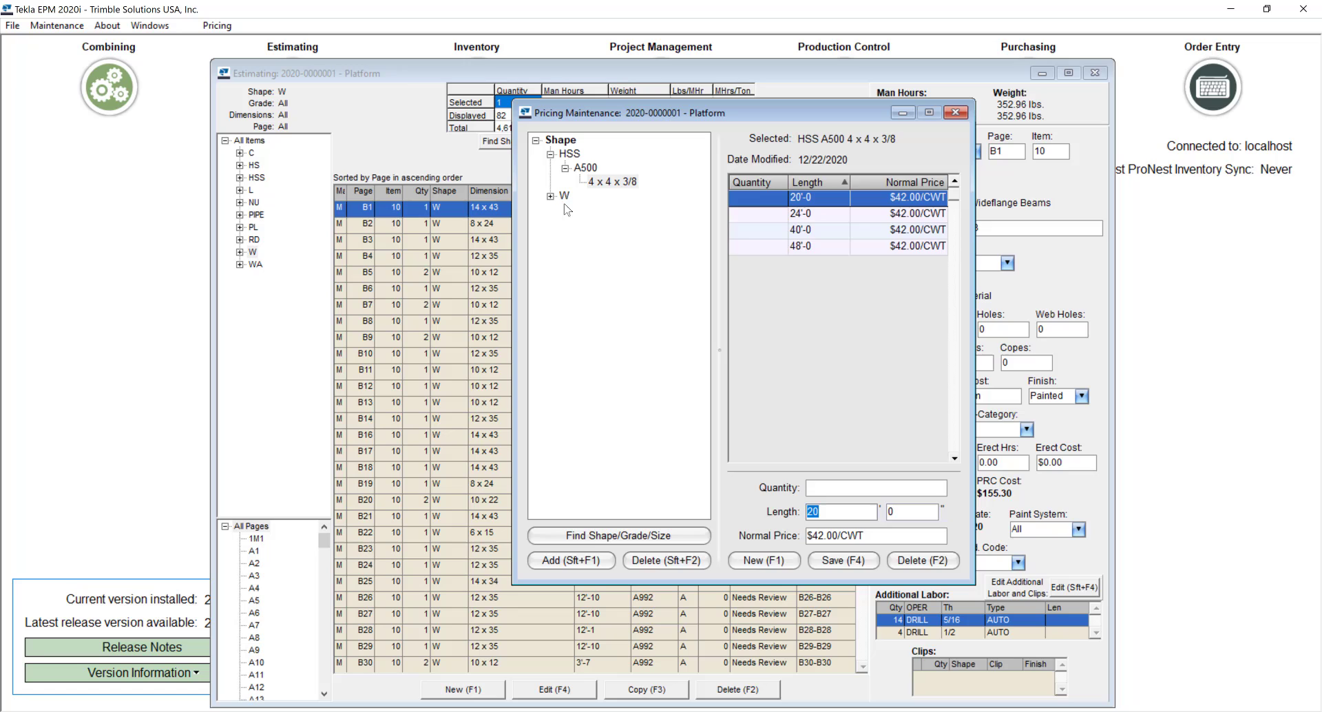
Globally edit the job-specific normal price of all W A992 sizes to a set amount of $46.00/CWT and save.
{"action": "left_click", "coordinate": [564, 196]}
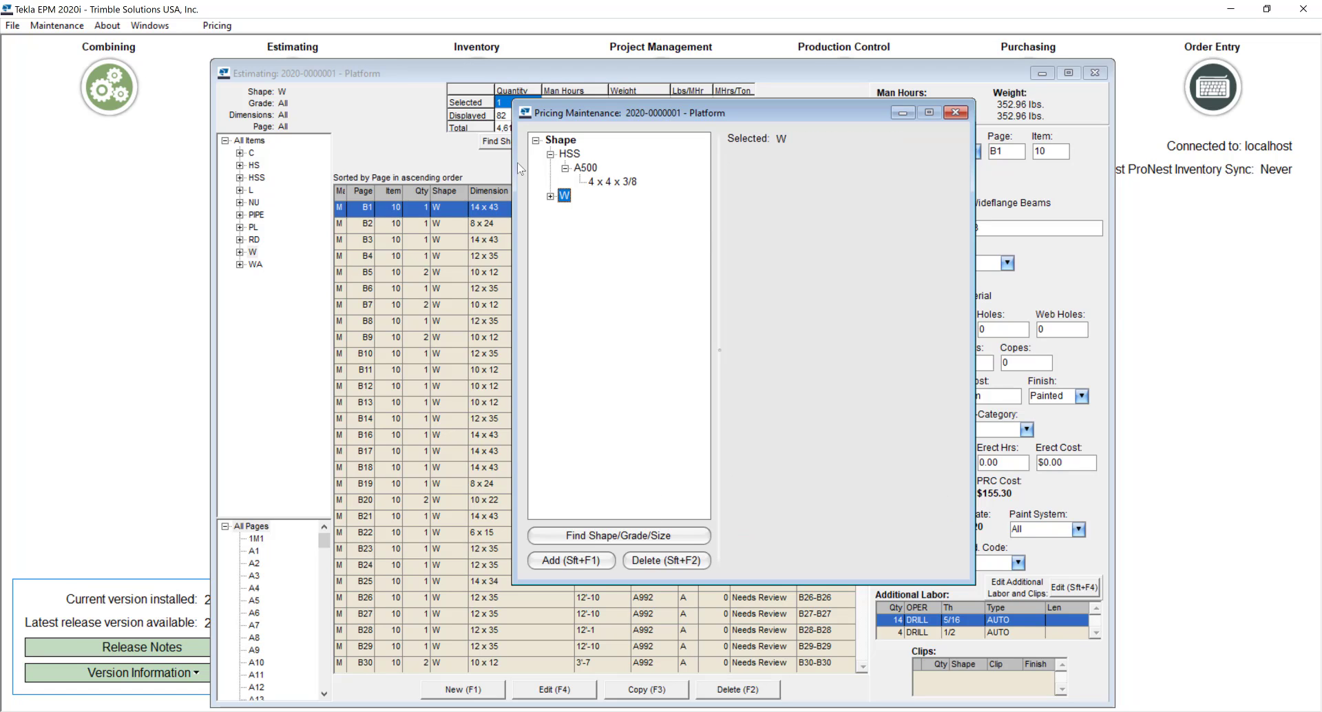
{"action": "left_click", "coordinate": [217, 25]}
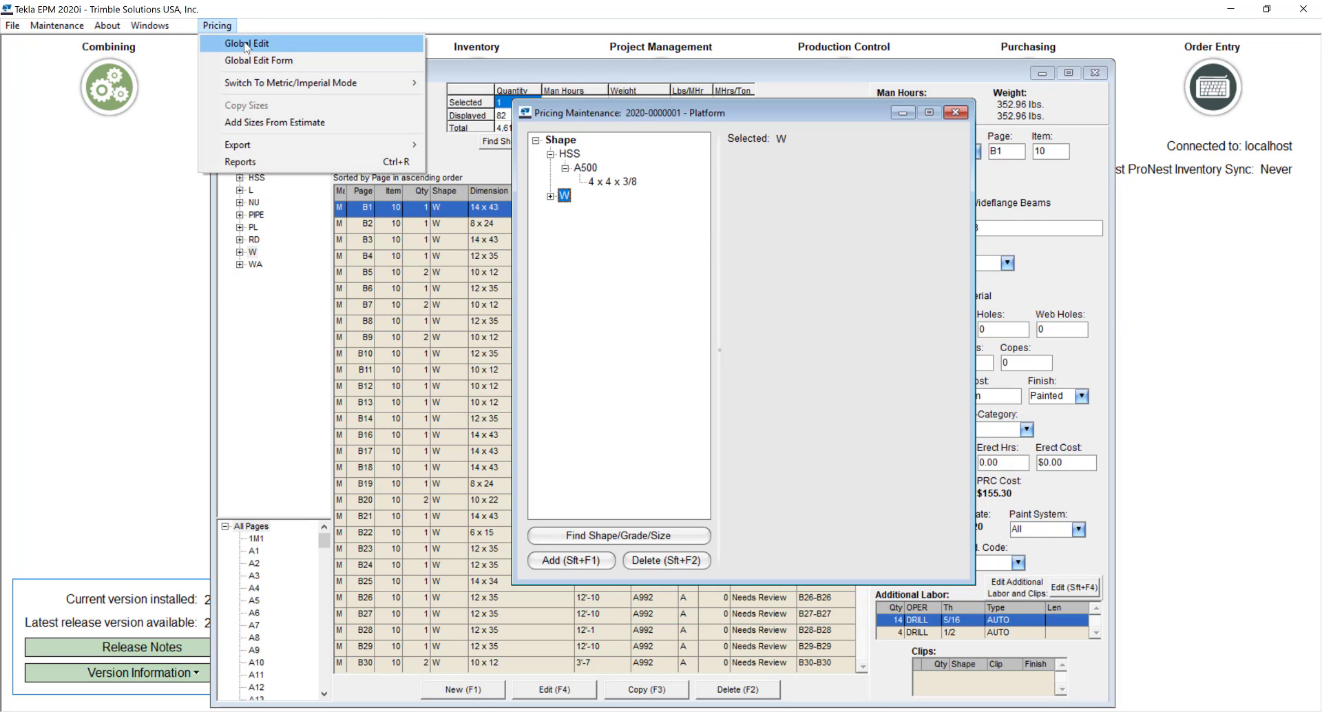
{"action": "left_click", "coordinate": [242, 43]}
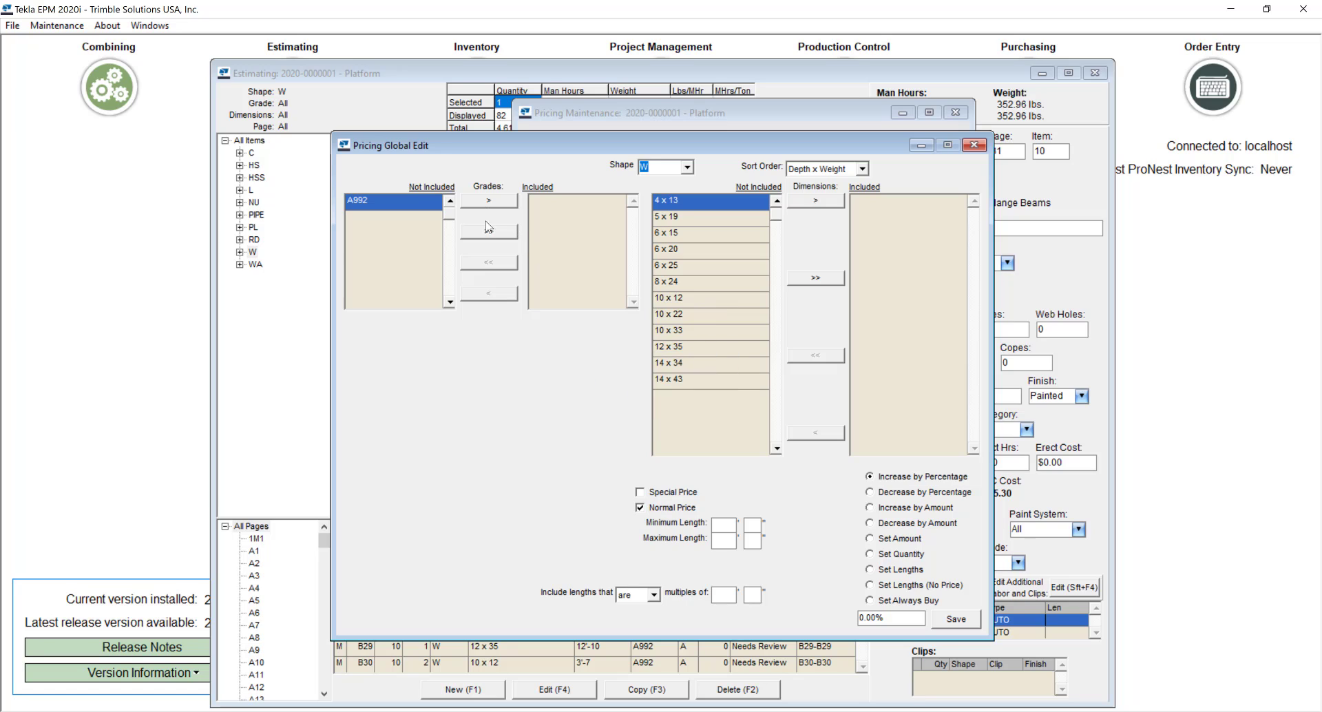
{"action": "left_click", "coordinate": [488, 231]}
{"action": "left_click", "coordinate": [799, 277]}
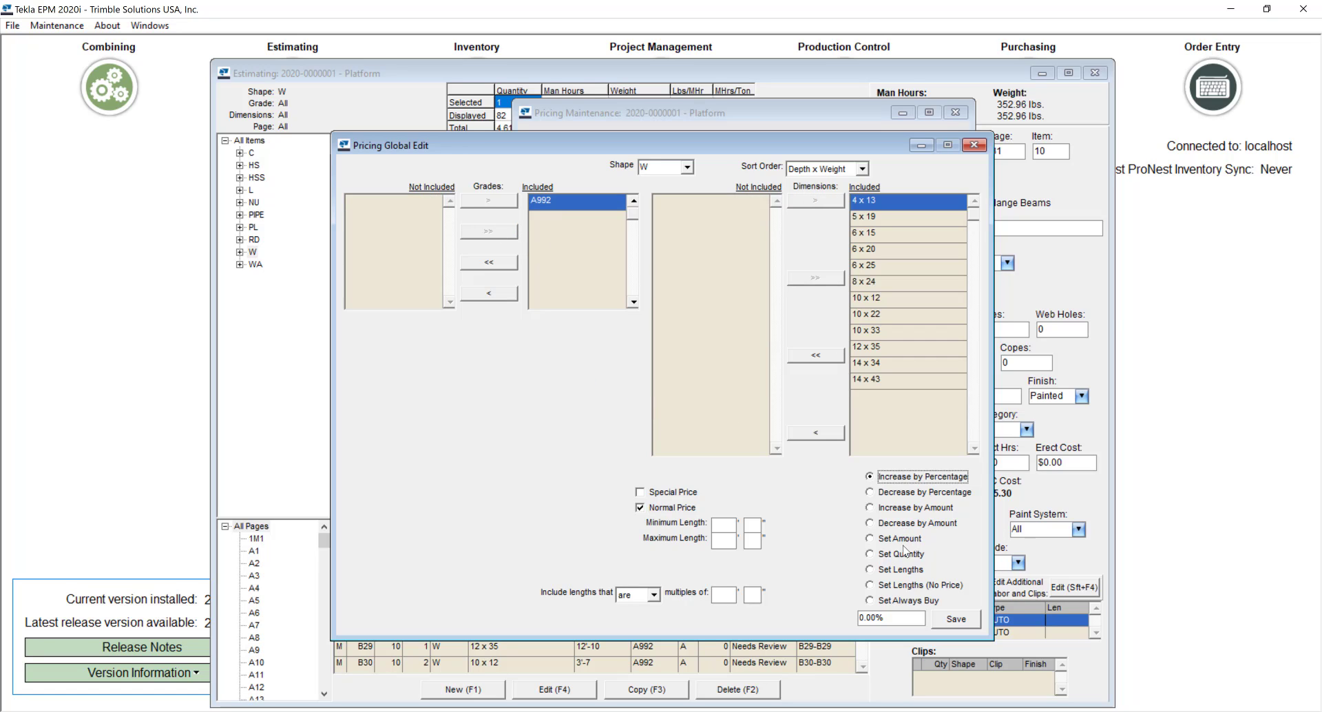
{"action": "left_click", "coordinate": [903, 539]}
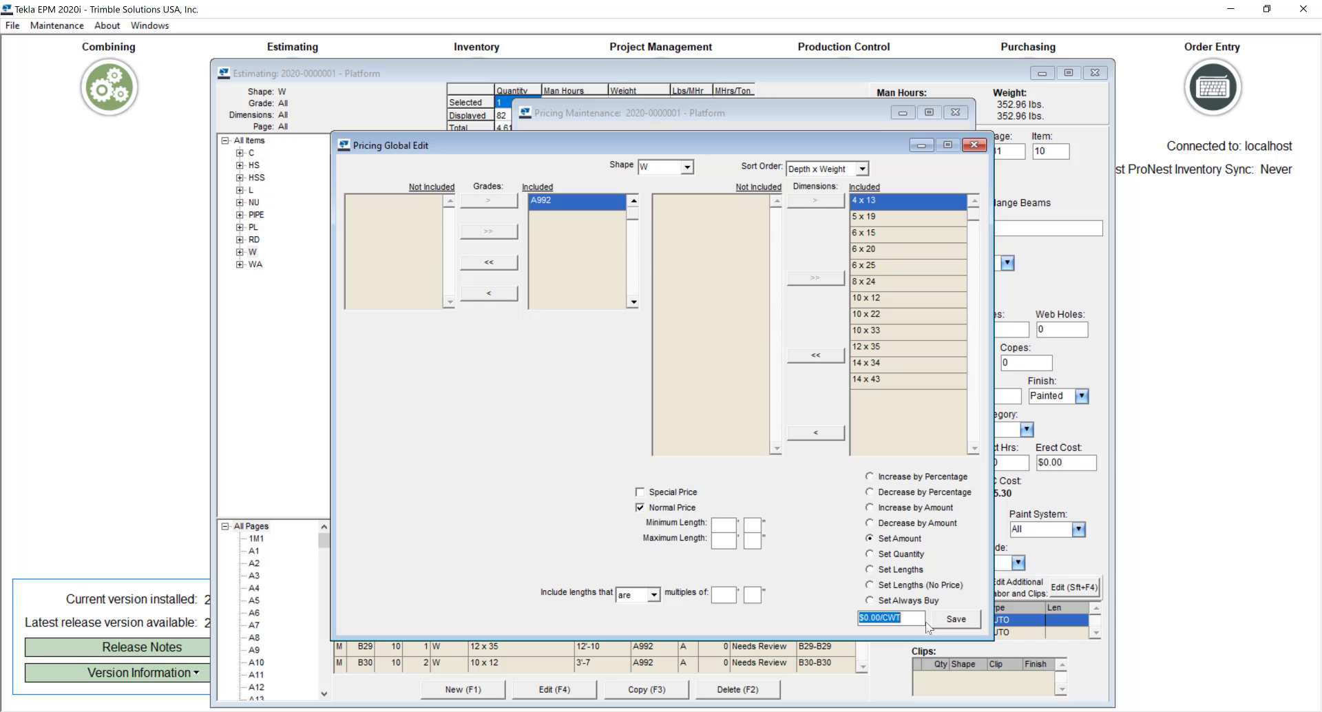
{"action": "type", "text": "46"}
{"action": "left_click", "coordinate": [957, 620]}
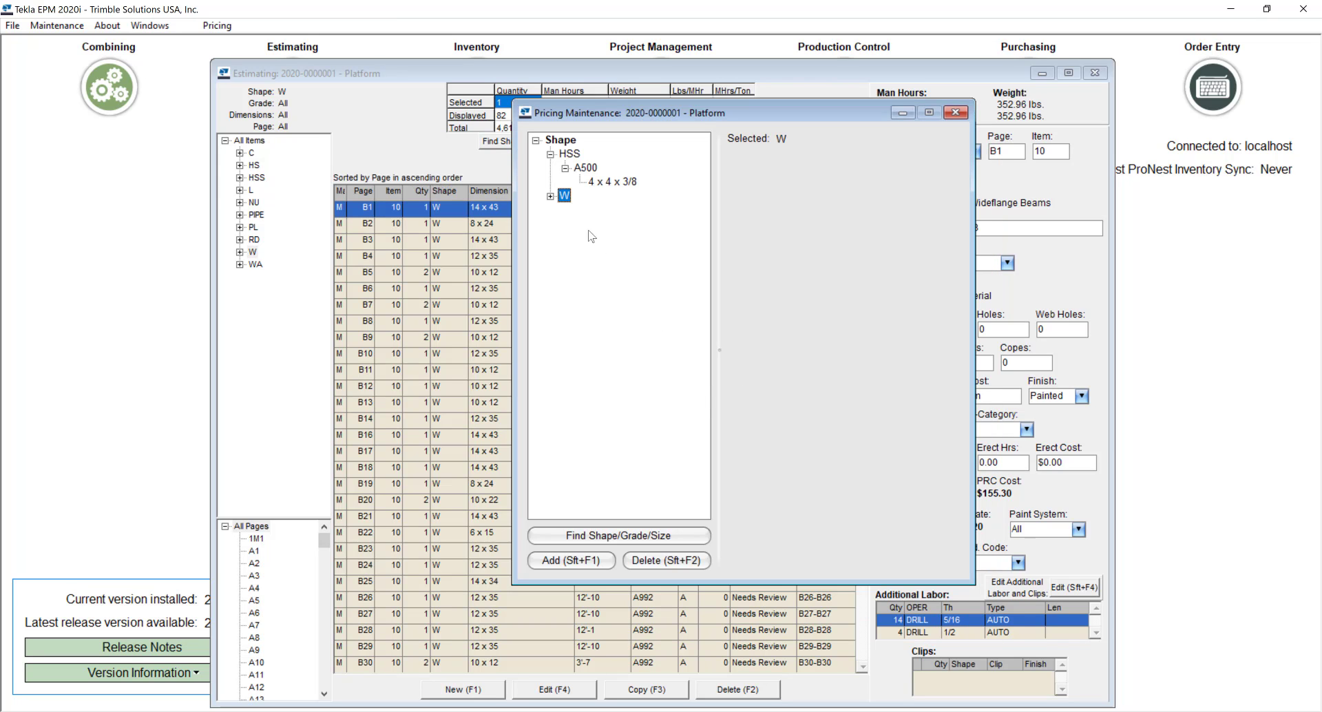
Check the material unit costs of several W items in the Platform estimate and the job-specific pricing behind item B5.
{"action": "left_click", "coordinate": [955, 113]}
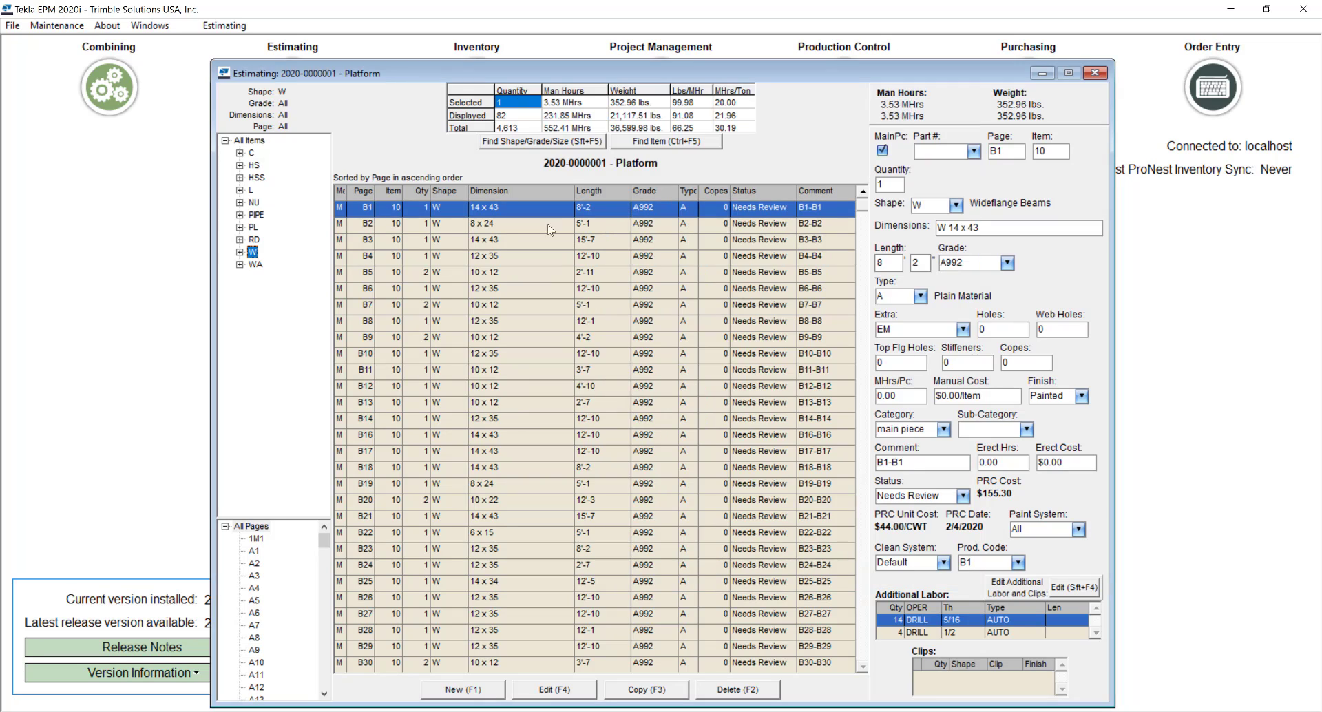
{"action": "left_click", "coordinate": [494, 226]}
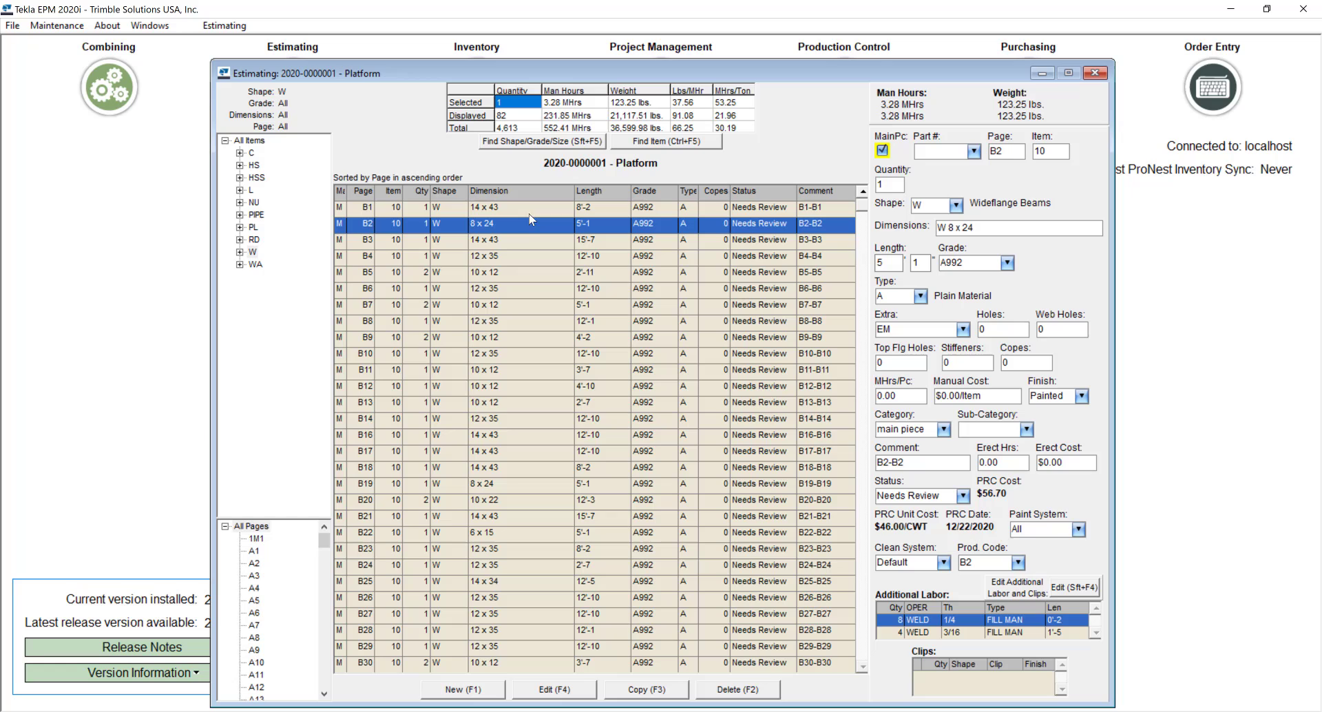
{"action": "left_click", "coordinate": [523, 321]}
{"action": "left_click", "coordinate": [495, 272]}
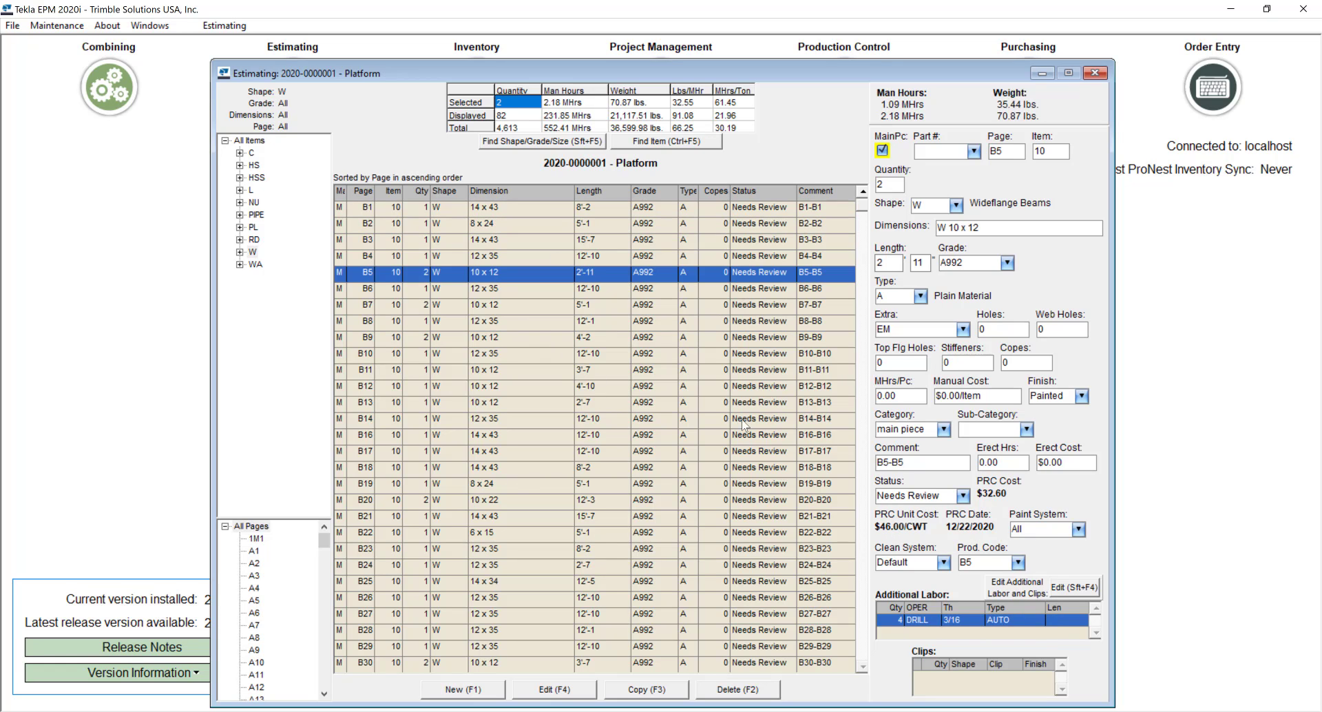
{"action": "double_click", "coordinate": [898, 529]}
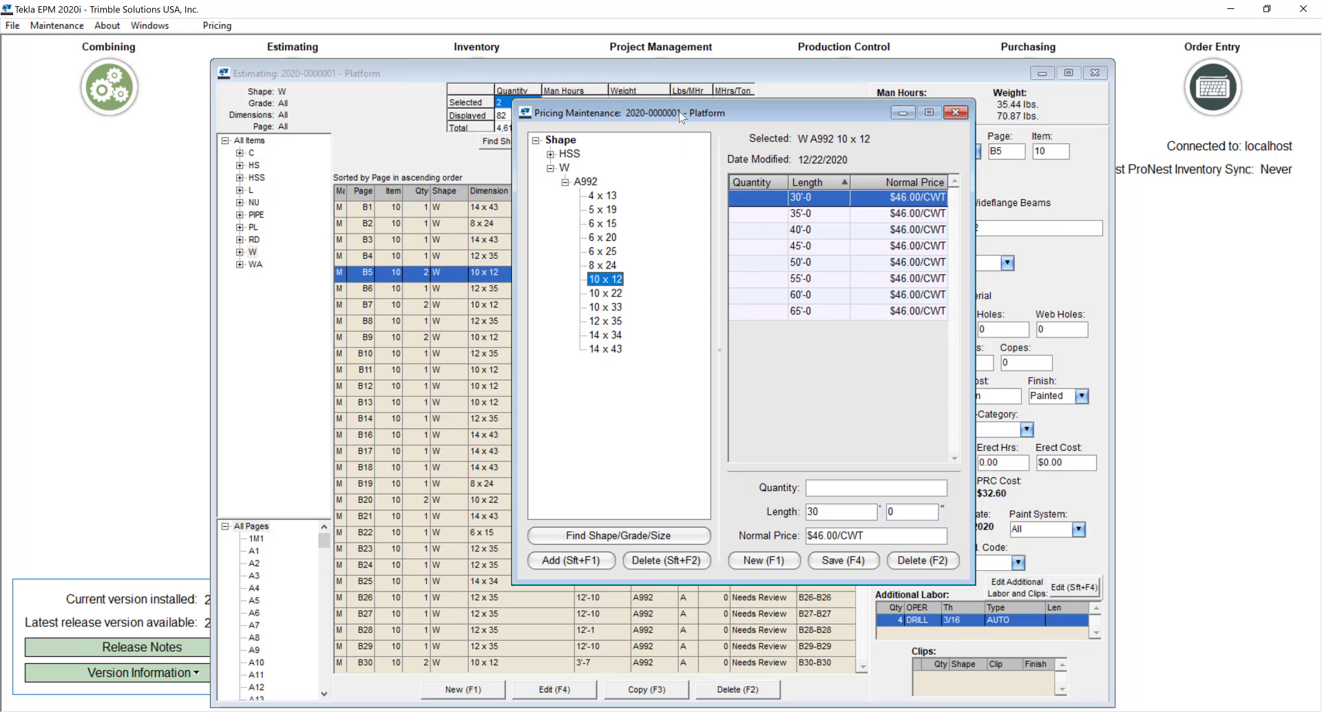
{"action": "left_click", "coordinate": [960, 117]}
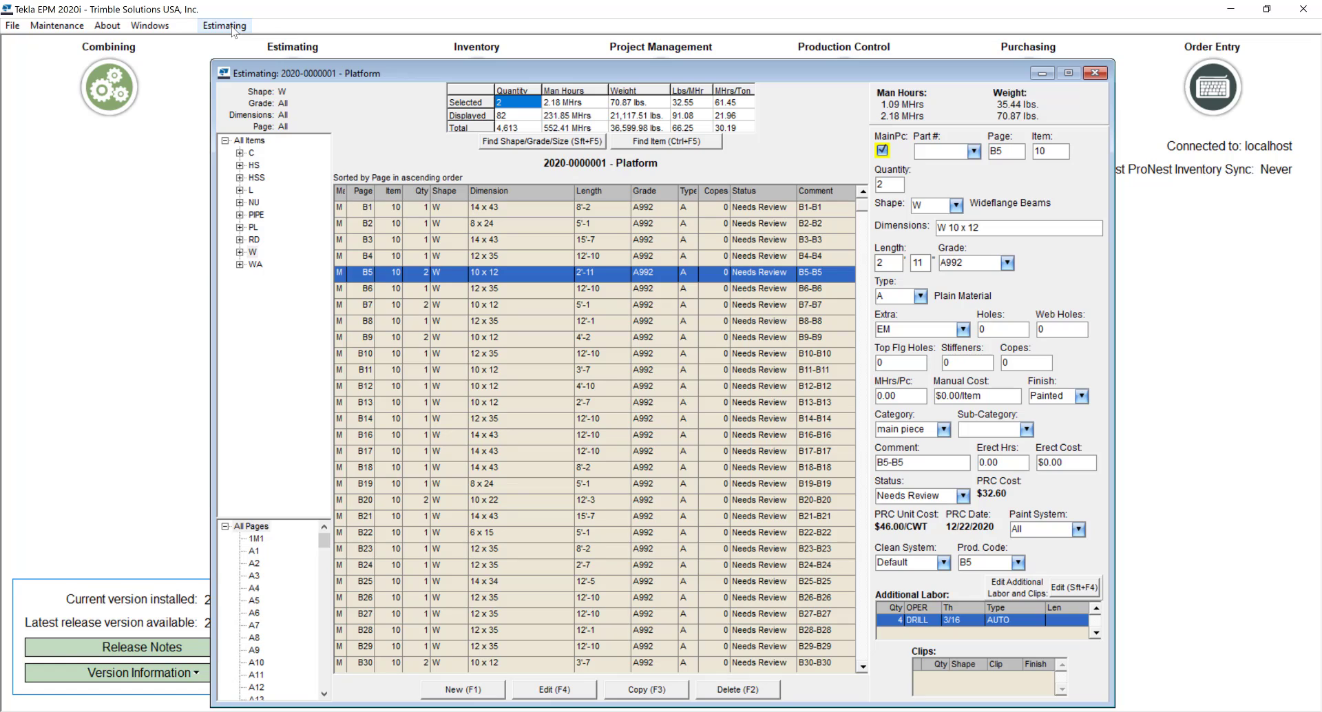
Show only the estimate's L items and check the unit cost and pricing date of several angles.
{"action": "left_click", "coordinate": [251, 190]}
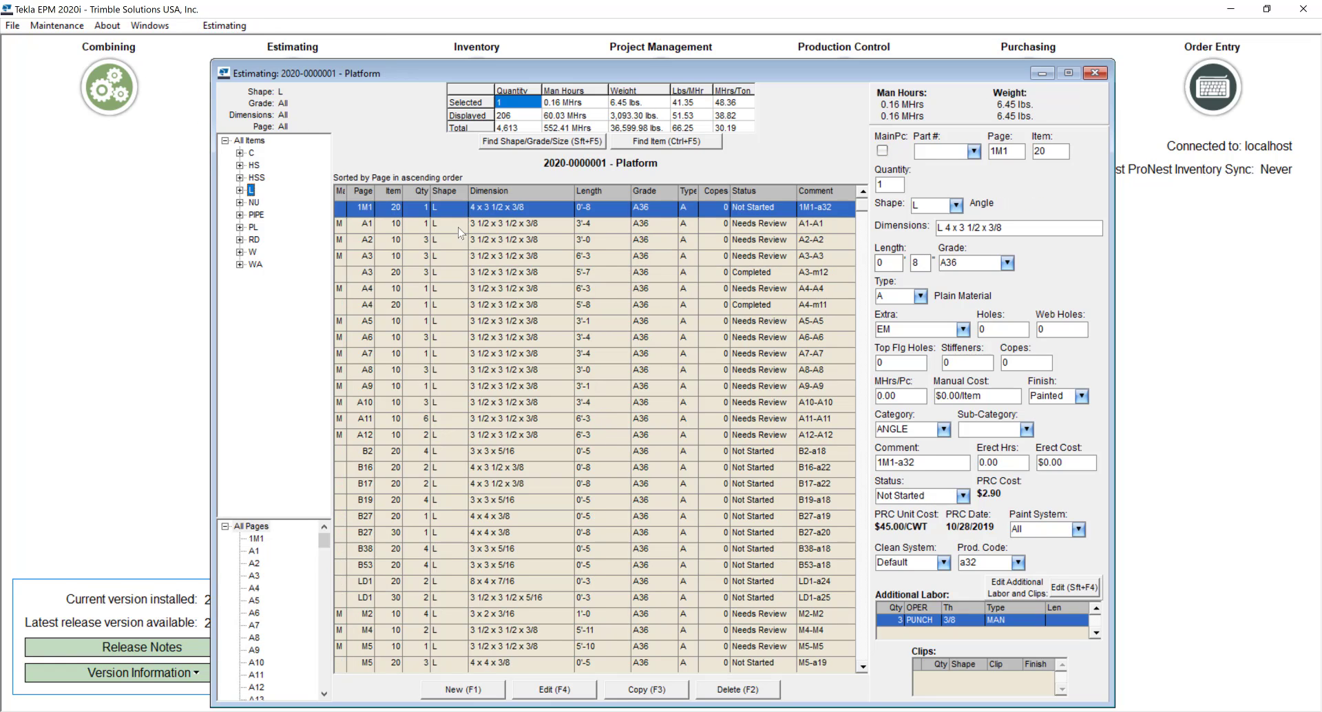
{"action": "left_click", "coordinate": [502, 245]}
{"action": "left_click", "coordinate": [573, 353]}
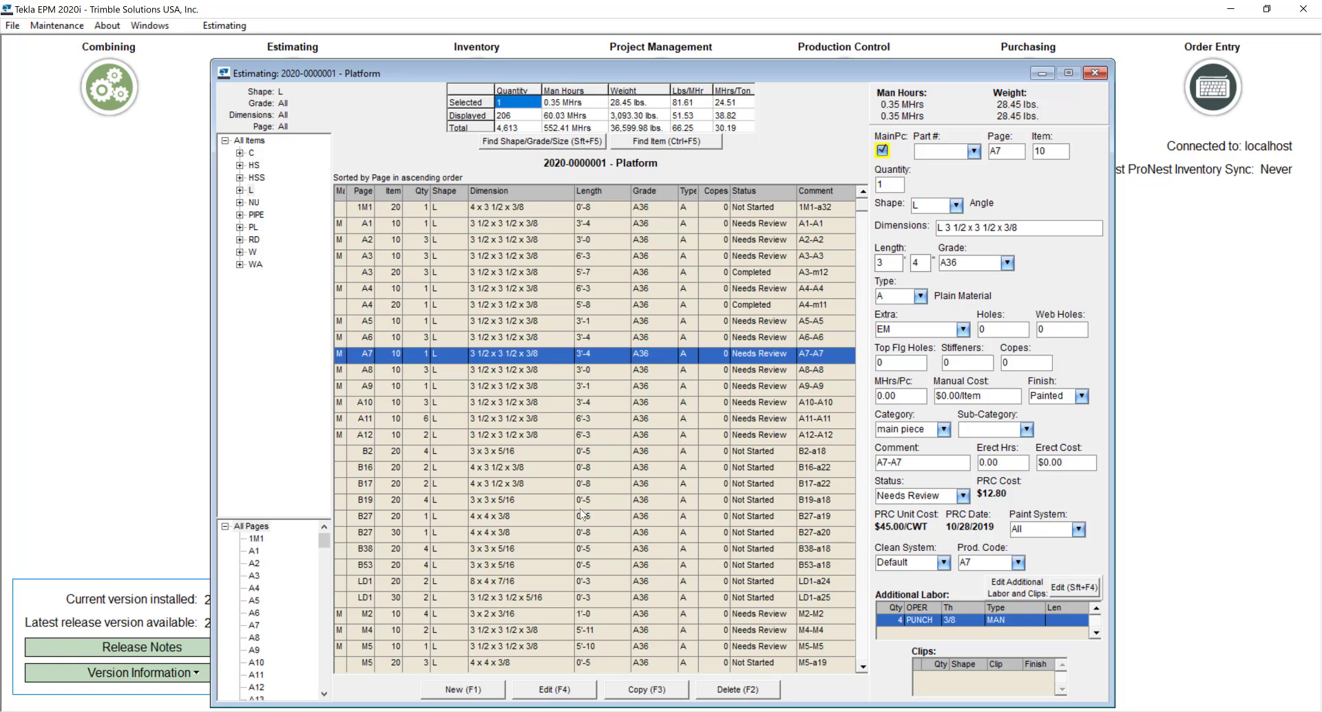
{"action": "left_click", "coordinate": [606, 500]}
{"action": "left_click", "coordinate": [544, 405]}
{"action": "left_click", "coordinate": [556, 328]}
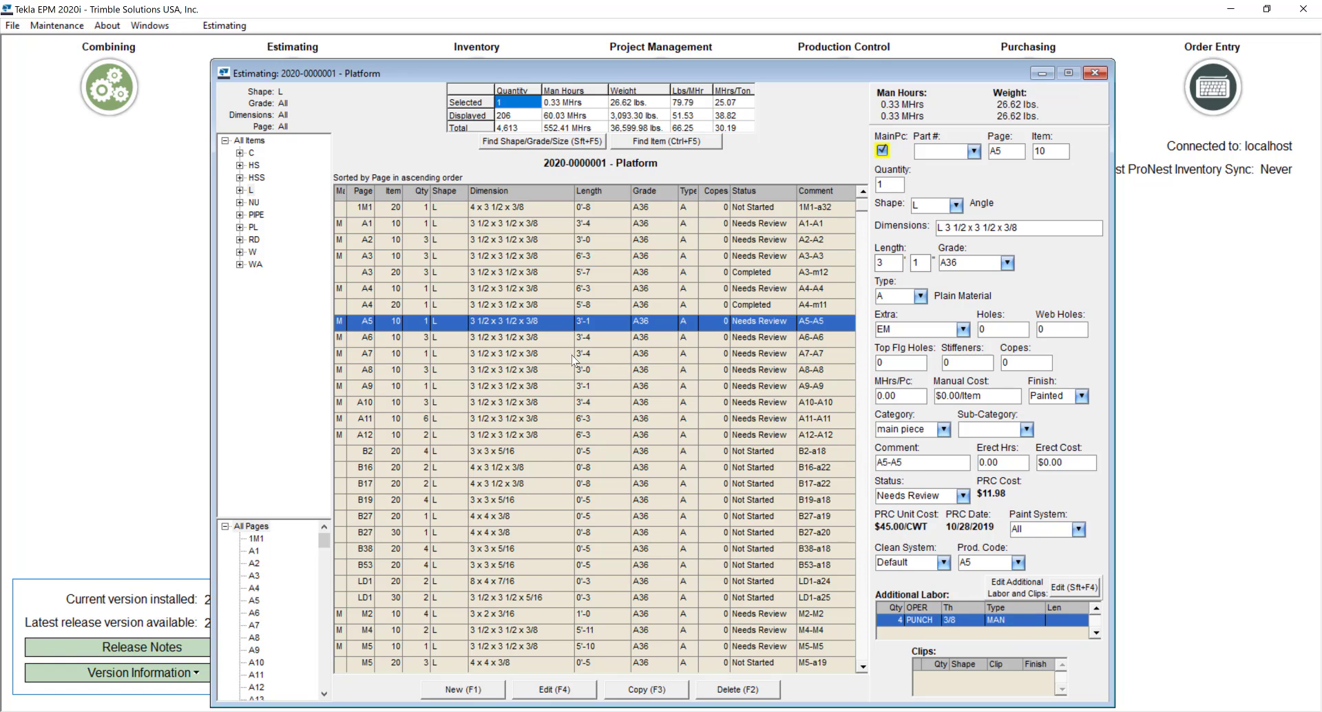
Select all the L items and send them from the estimate to the 12/22/2020 purchasing requisition without filters.
{"action": "right_click", "coordinate": [529, 314]}
{"action": "left_click", "coordinate": [573, 344]}
{"action": "left_click", "coordinate": [226, 25]}
{"action": "mouse_move", "coordinate": [343, 323]}
{"action": "left_click", "coordinate": [535, 342]}
{"action": "left_click", "coordinate": [947, 461]}
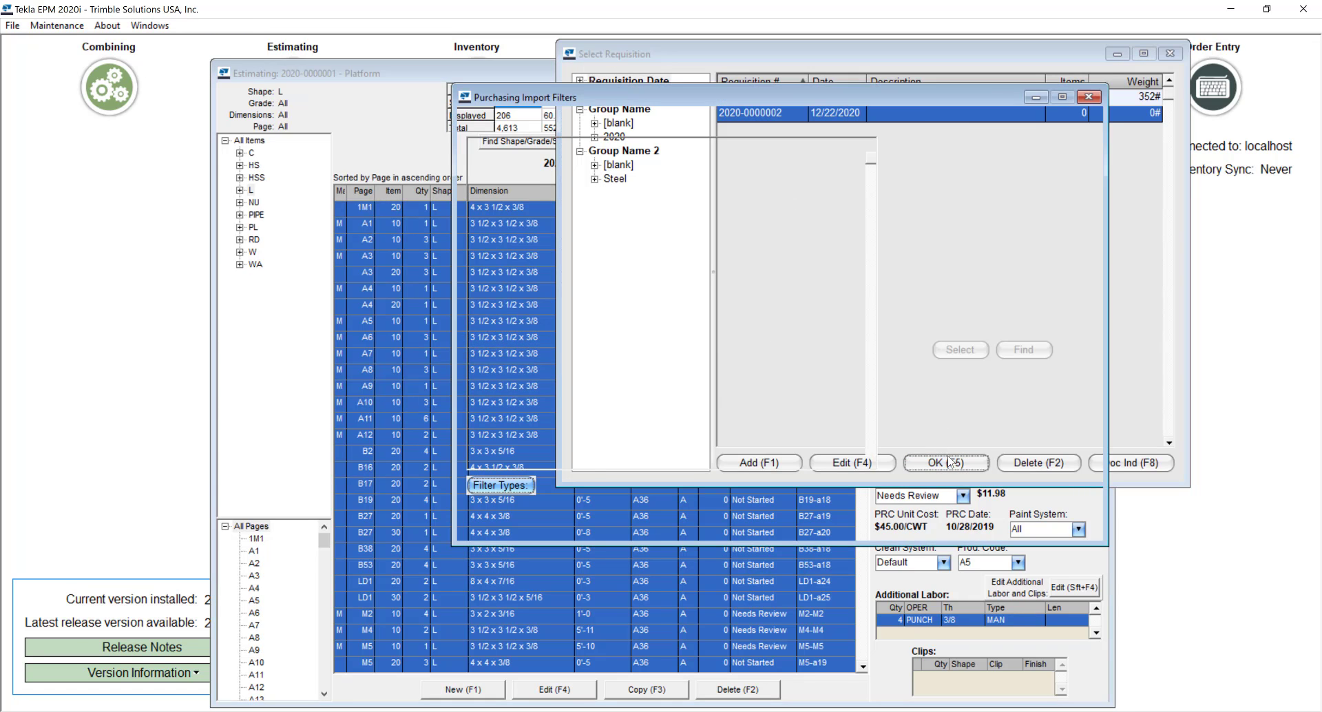
{"action": "left_click", "coordinate": [951, 462]}
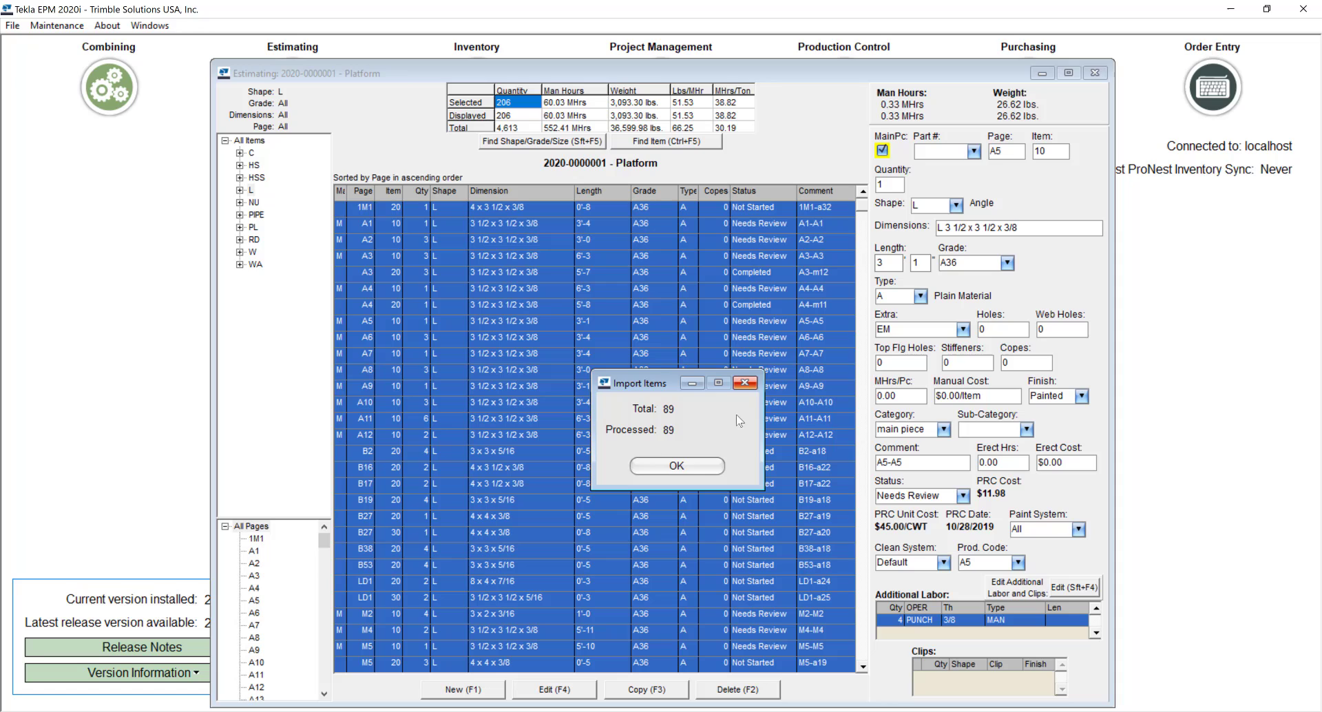
{"action": "left_click", "coordinate": [677, 465]}
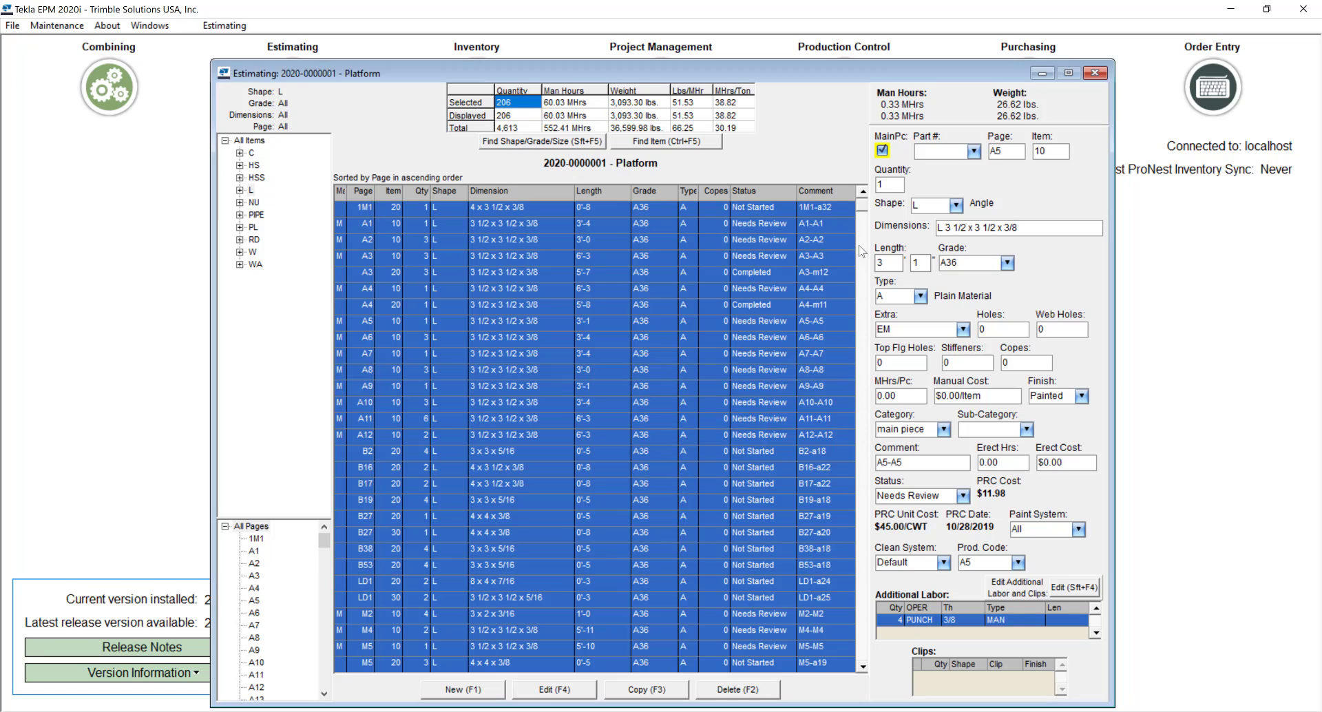
Open the 12/22/2020 requisition in Purchasing and review its options for exporting a request for pricing.
{"action": "left_click", "coordinate": [1026, 53]}
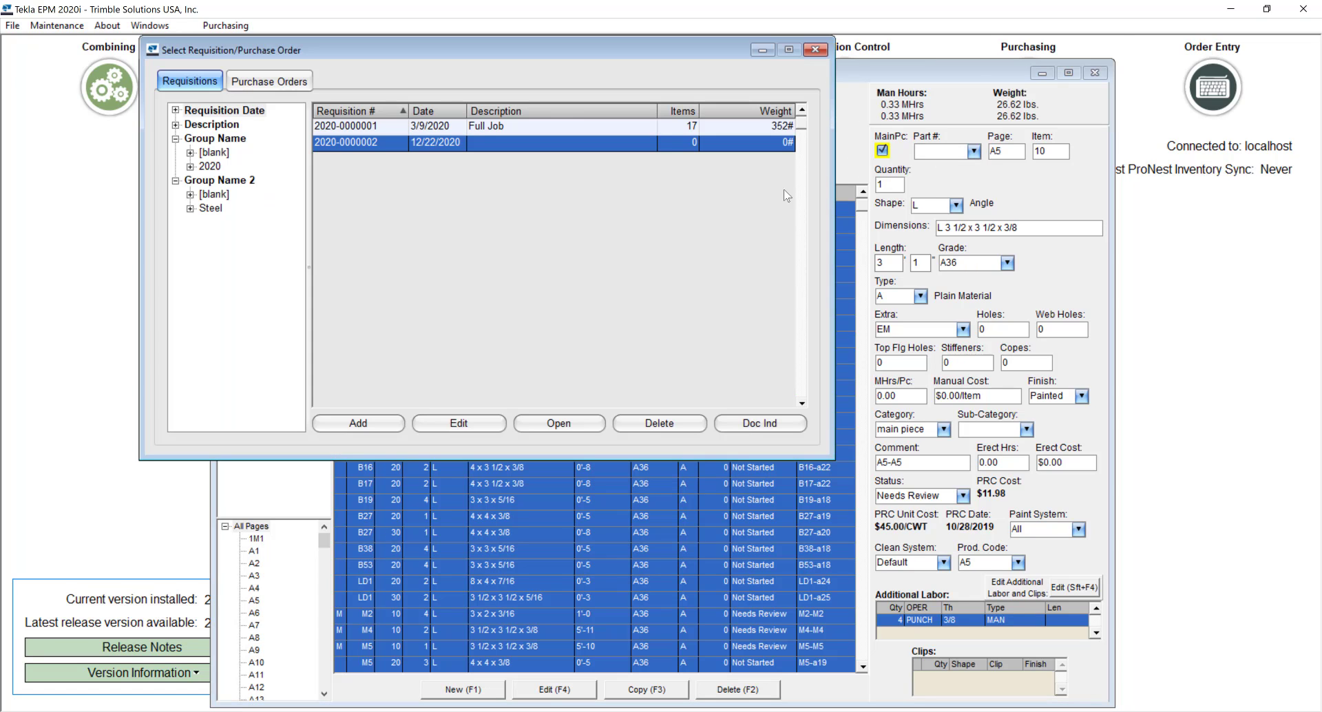
{"action": "double_click", "coordinate": [453, 140]}
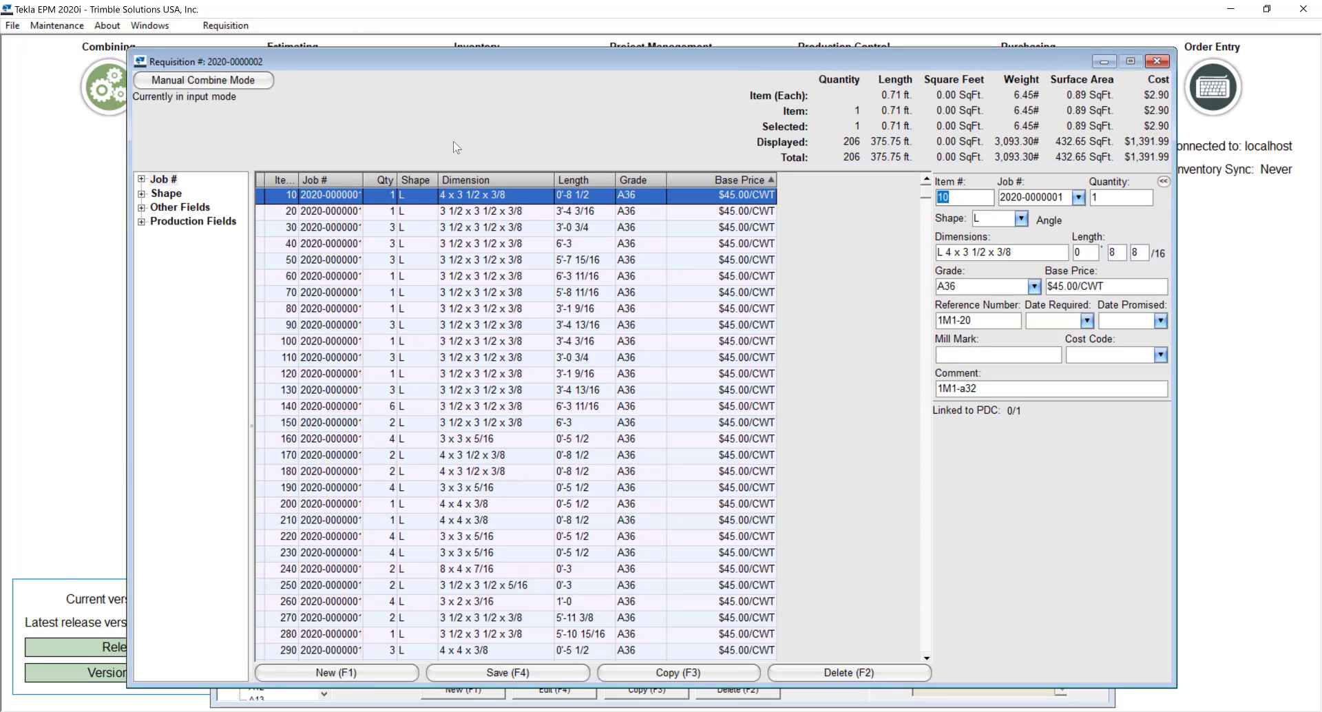
{"action": "left_click", "coordinate": [225, 25]}
{"action": "mouse_move", "coordinate": [325, 203]}
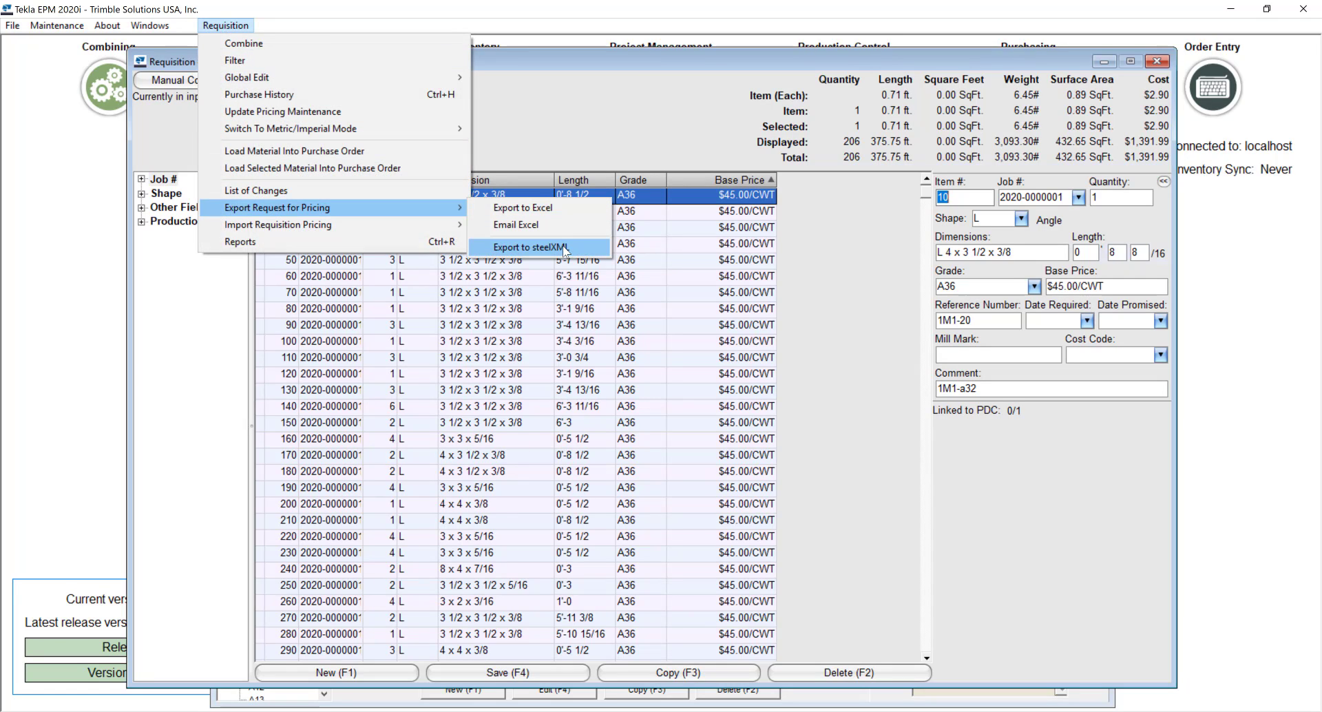
{"action": "left_click", "coordinate": [687, 404]}
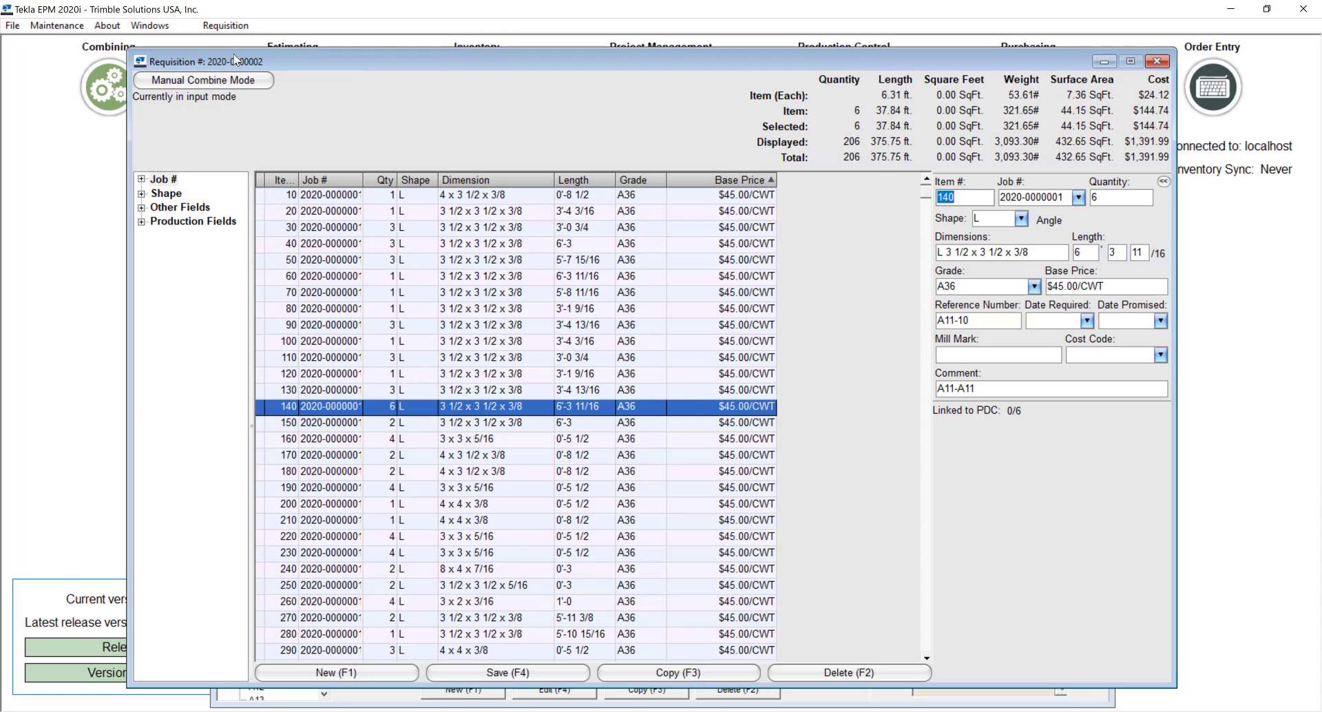
Globally edit the base price of all requisition items to $50.00/CWT without filters.
{"action": "left_click", "coordinate": [215, 26]}
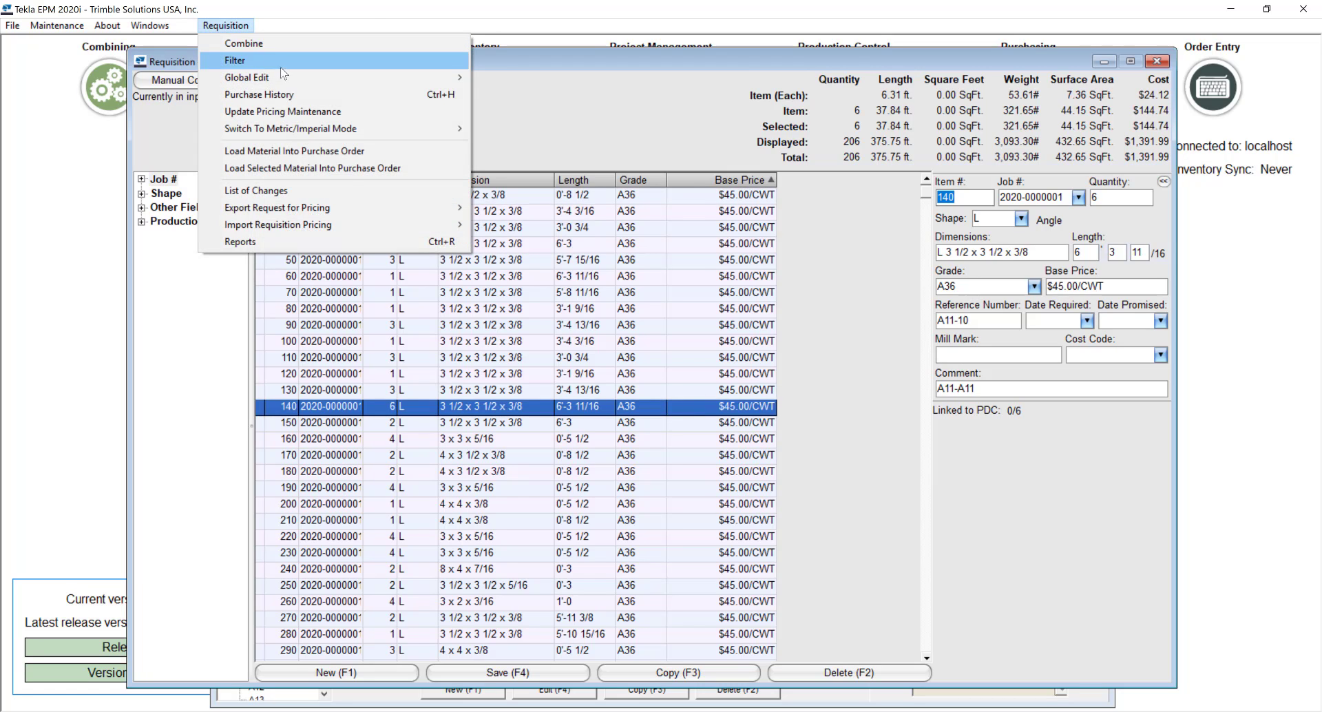
{"action": "mouse_move", "coordinate": [379, 78]}
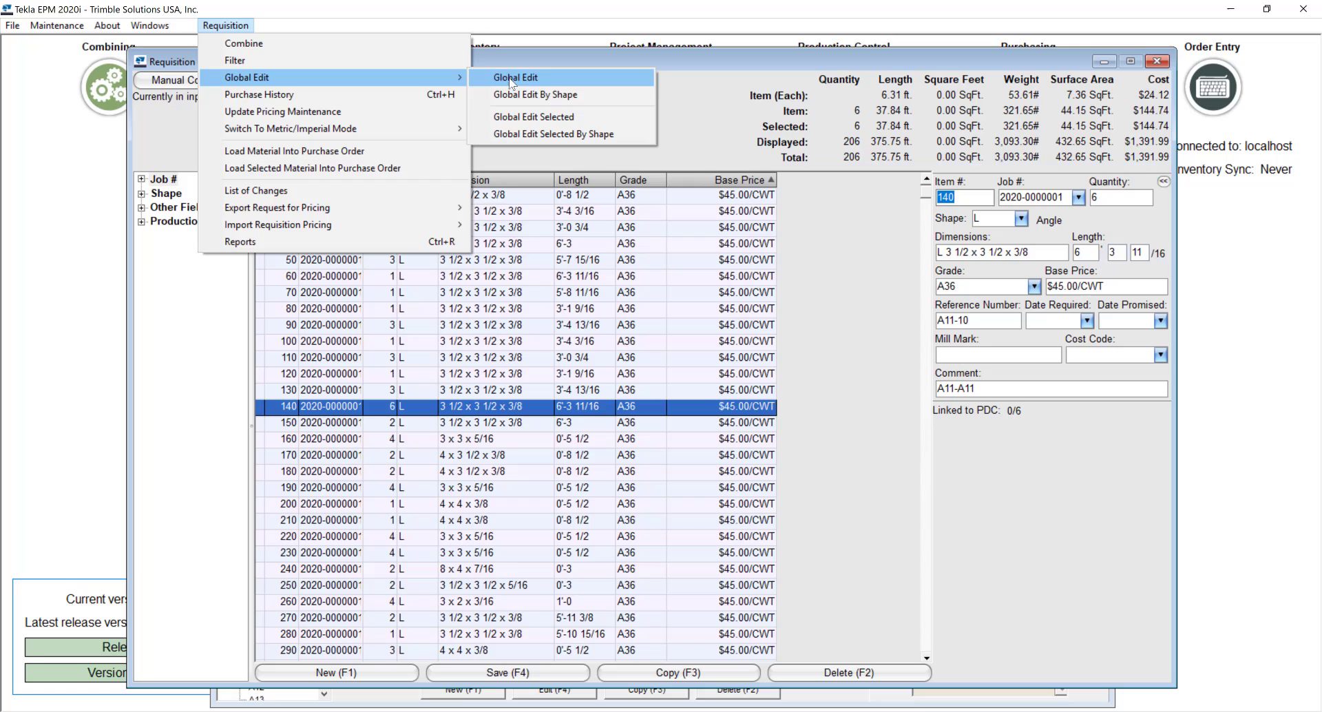
{"action": "left_click", "coordinate": [549, 82]}
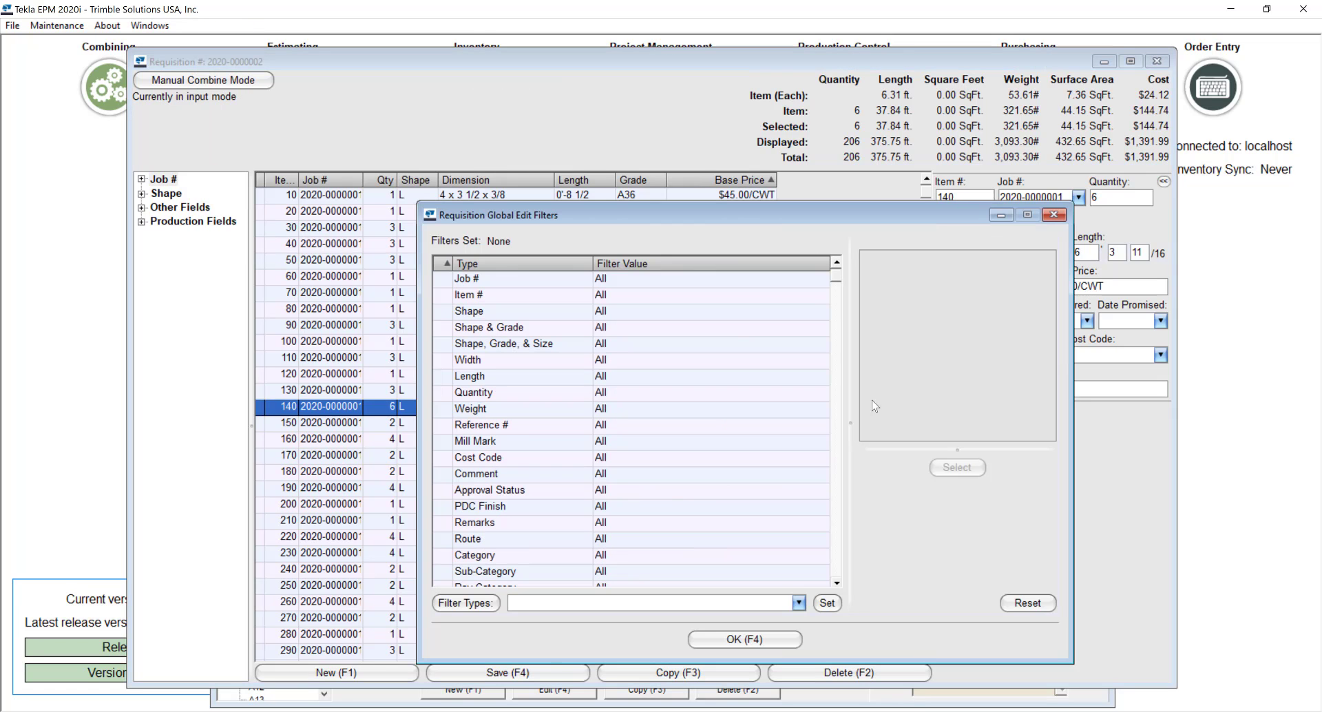
{"action": "left_click", "coordinate": [765, 644]}
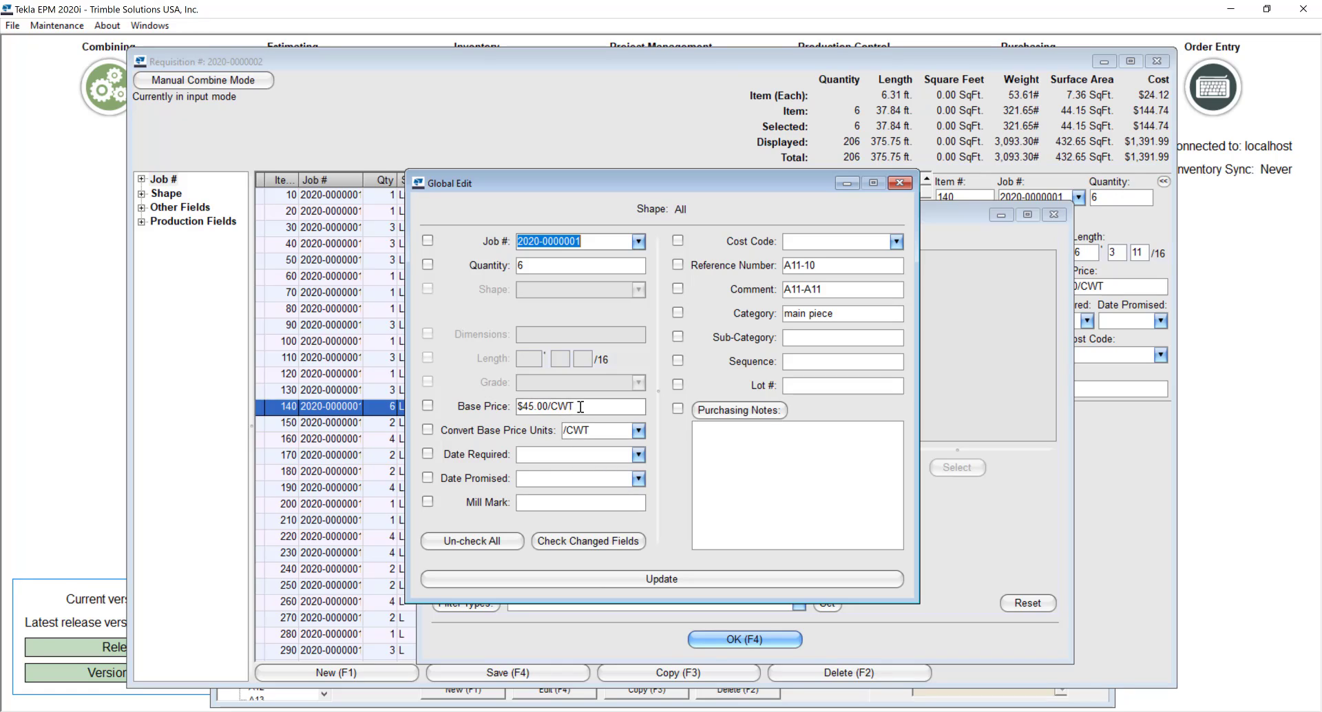
{"action": "left_click_drag", "start_coordinate": [586, 405], "coordinate": [496, 411]}
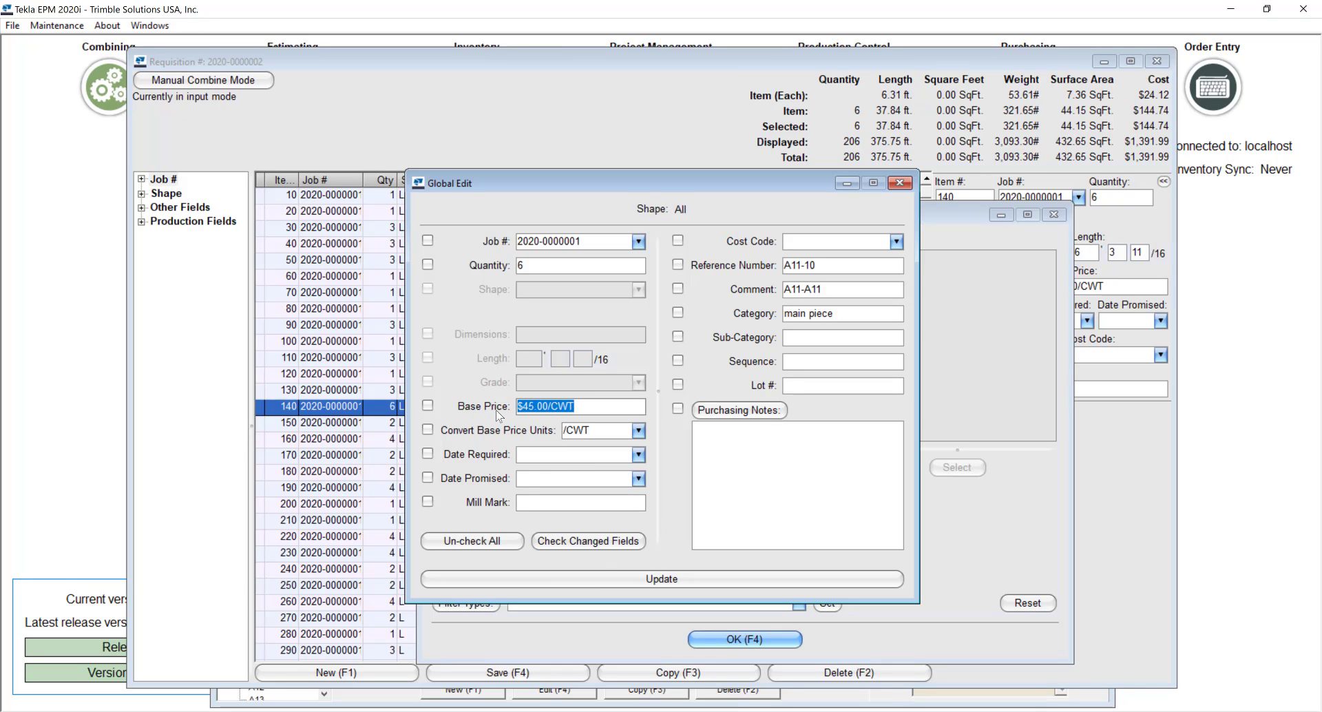
{"action": "type", "text": "50"}
{"action": "key", "text": "Tab"}
{"action": "left_click", "coordinate": [697, 578]}
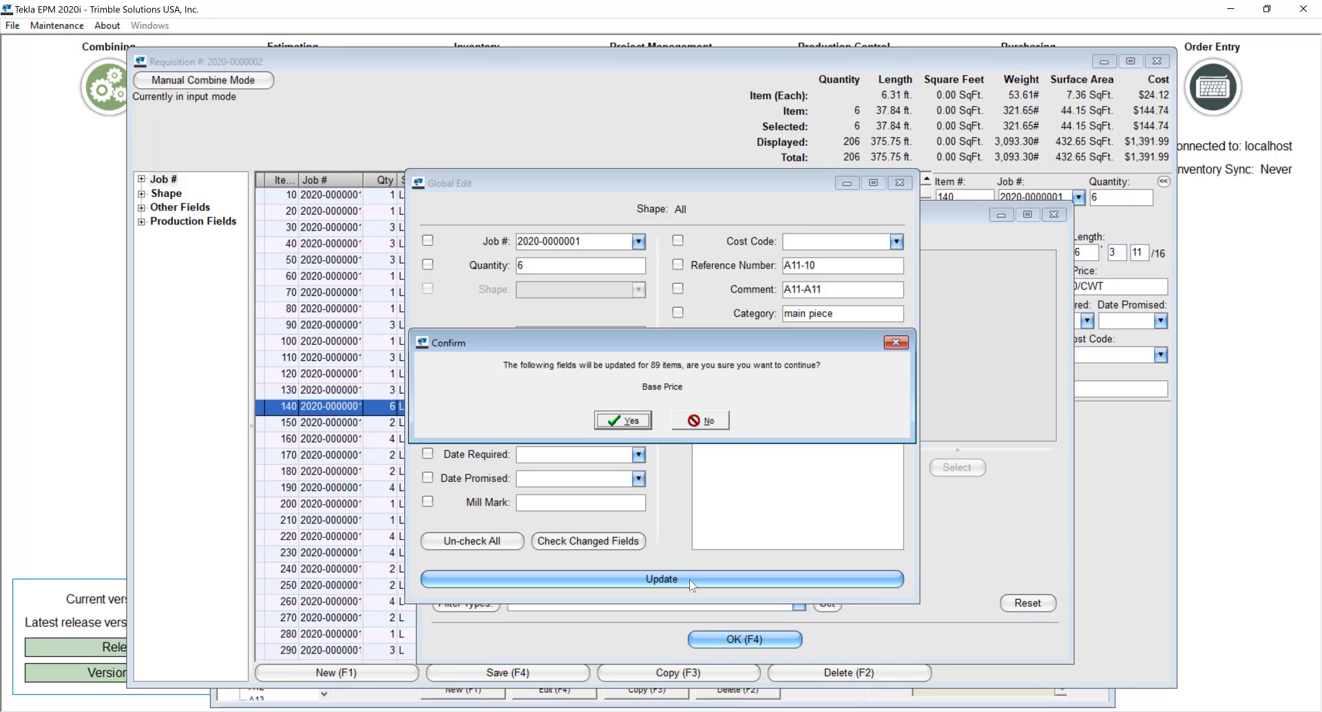
{"action": "left_click", "coordinate": [623, 420]}
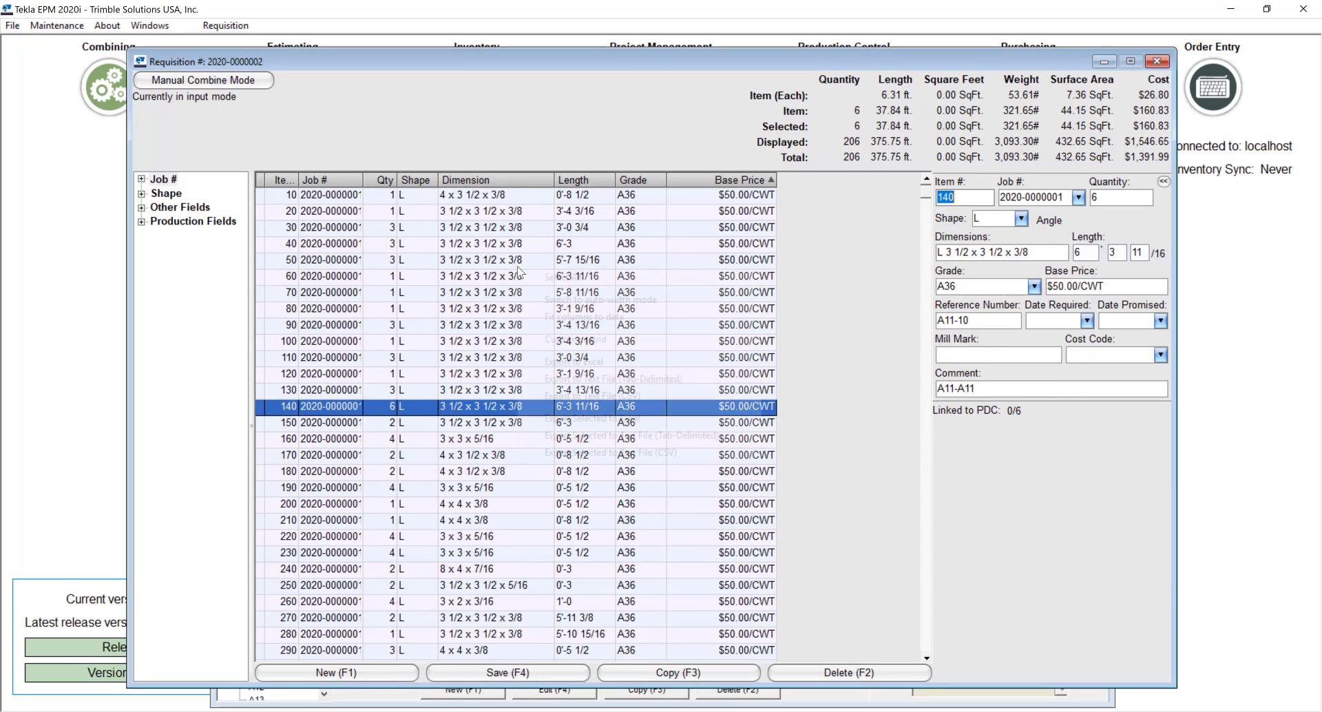
Select all the requisition items and start updating pricing maintenance from them.
{"action": "right_click", "coordinate": [518, 267]}
{"action": "left_click", "coordinate": [537, 278]}
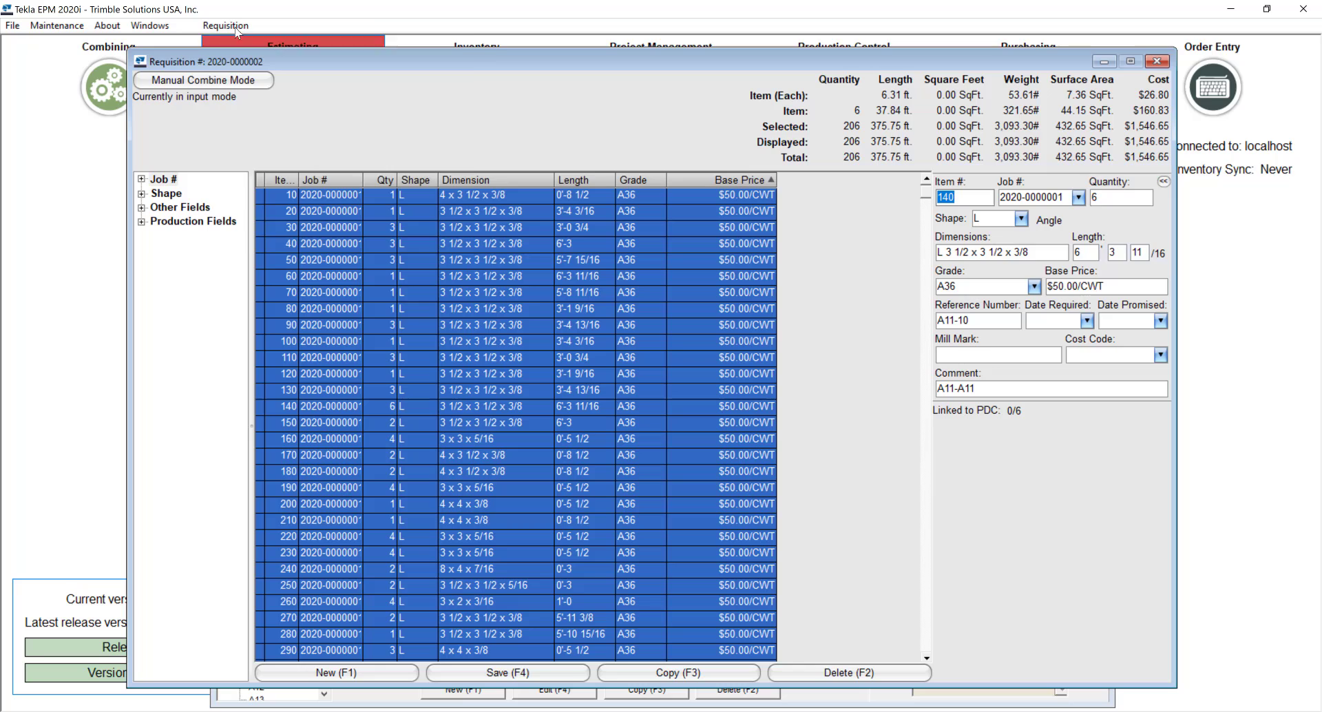
{"action": "left_click", "coordinate": [226, 26]}
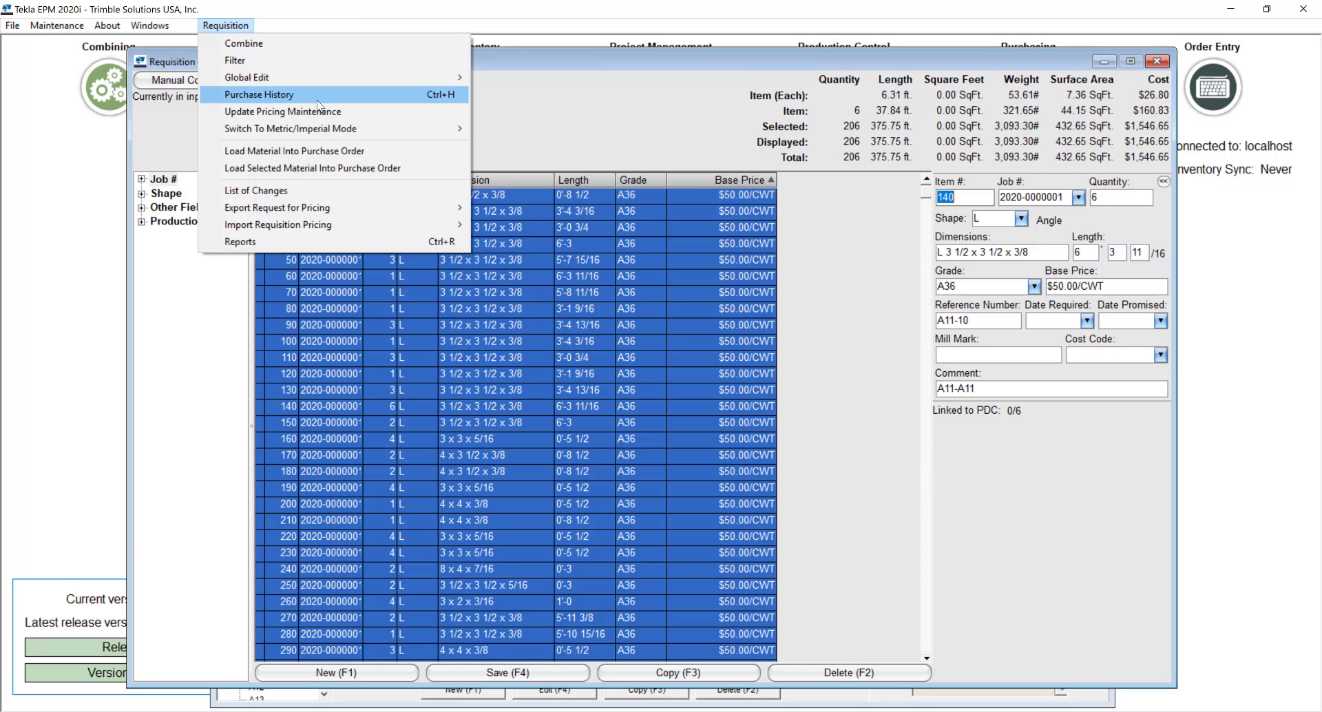
{"action": "mouse_move", "coordinate": [346, 124]}
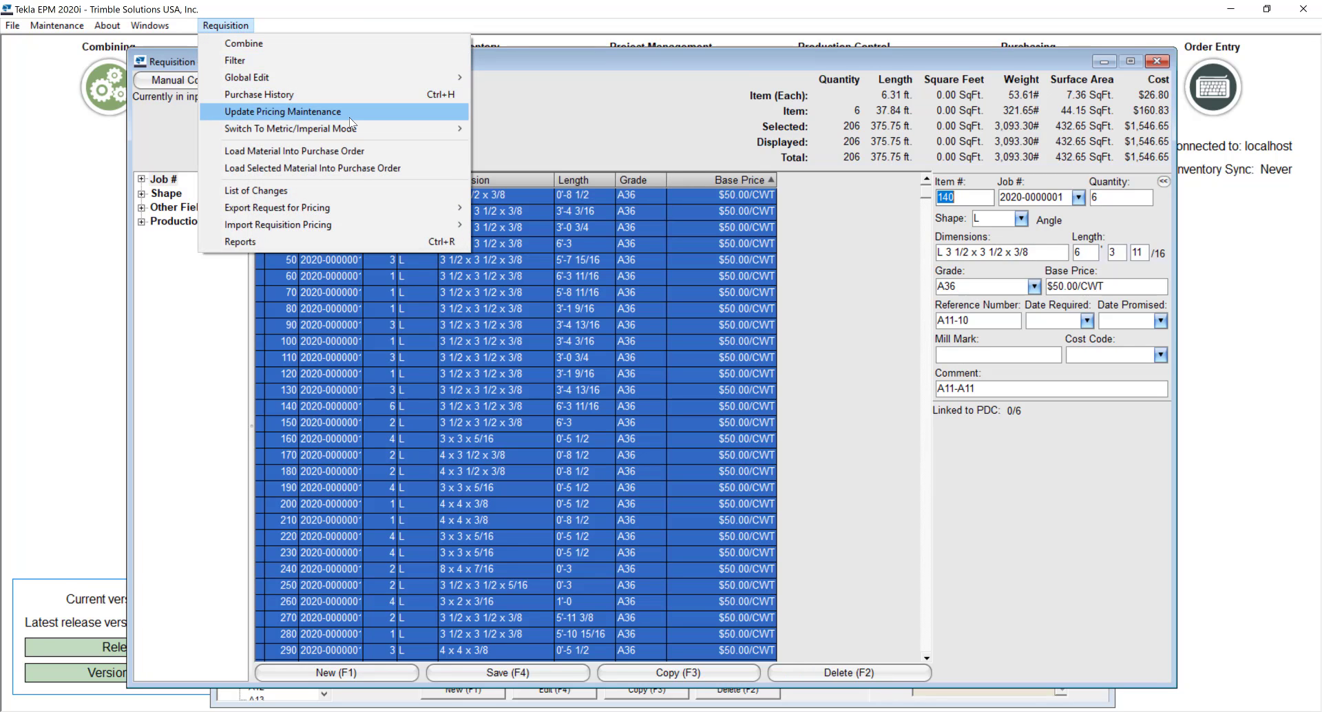
{"action": "left_click", "coordinate": [351, 112]}
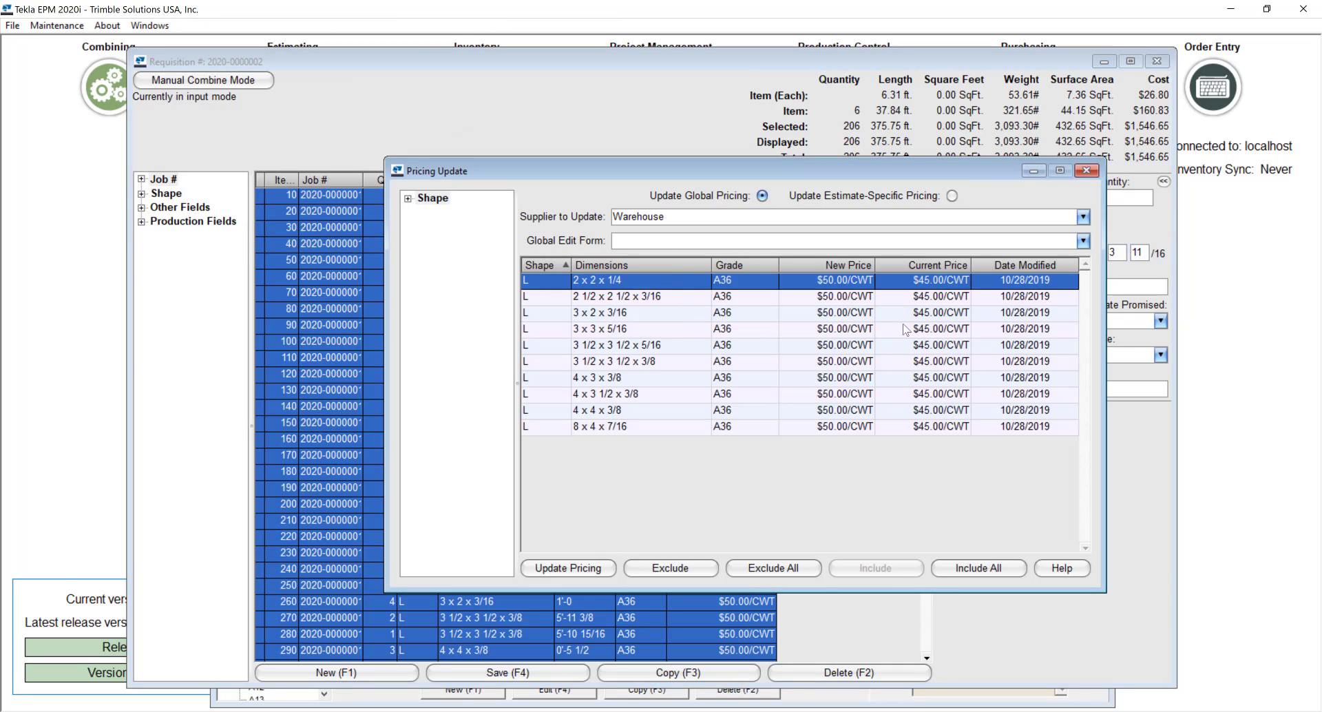
Switch the pricing update from the Warehouse global pricing to estimate-specific pricing and choose the Platform estimate to update.
{"action": "left_click_drag", "start_coordinate": [672, 217], "coordinate": [610, 218]}
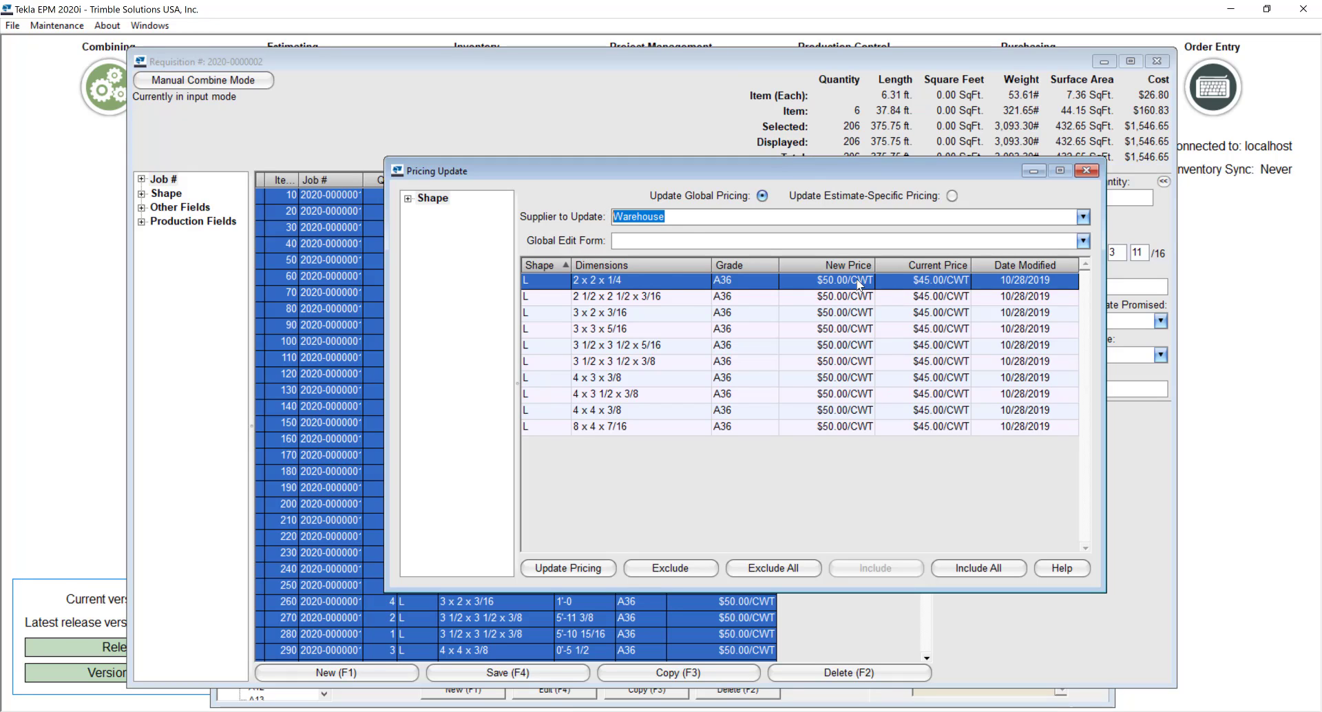
{"action": "left_click", "coordinate": [953, 197]}
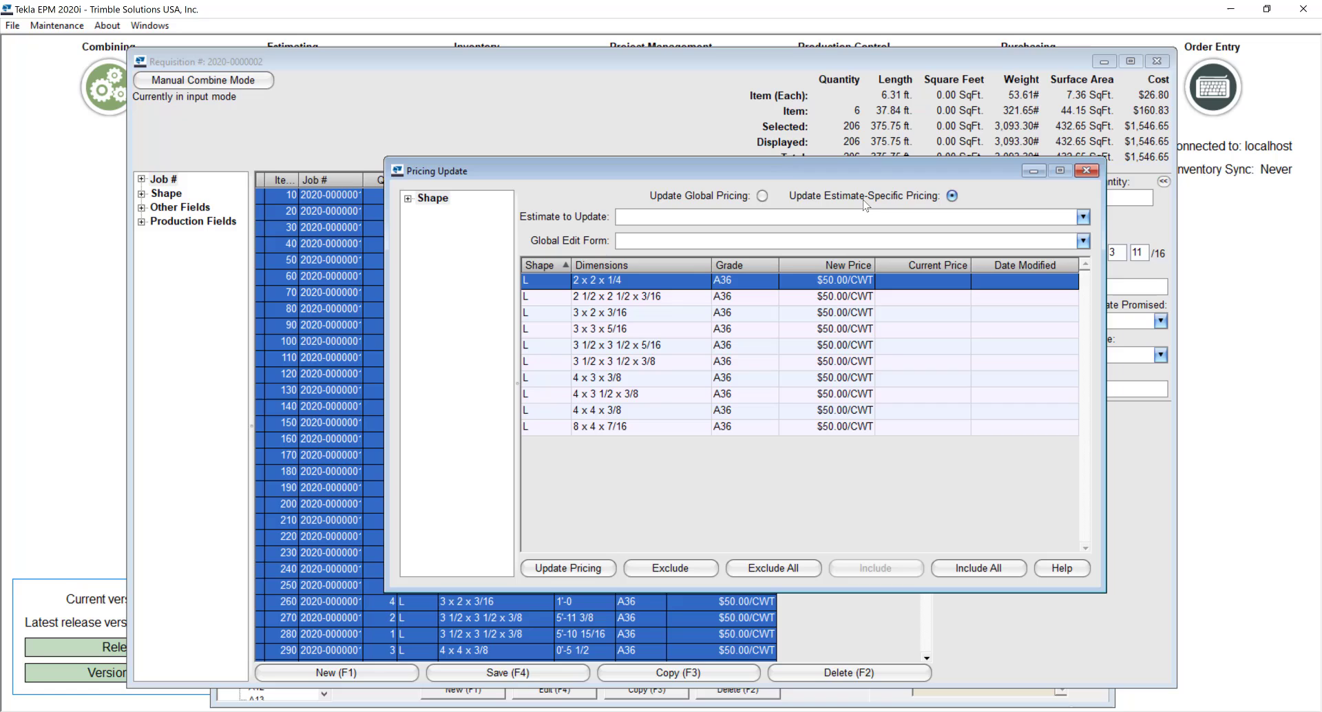
{"action": "left_click", "coordinate": [1084, 217]}
{"action": "key", "text": "Down"}
{"action": "key", "text": "Return"}
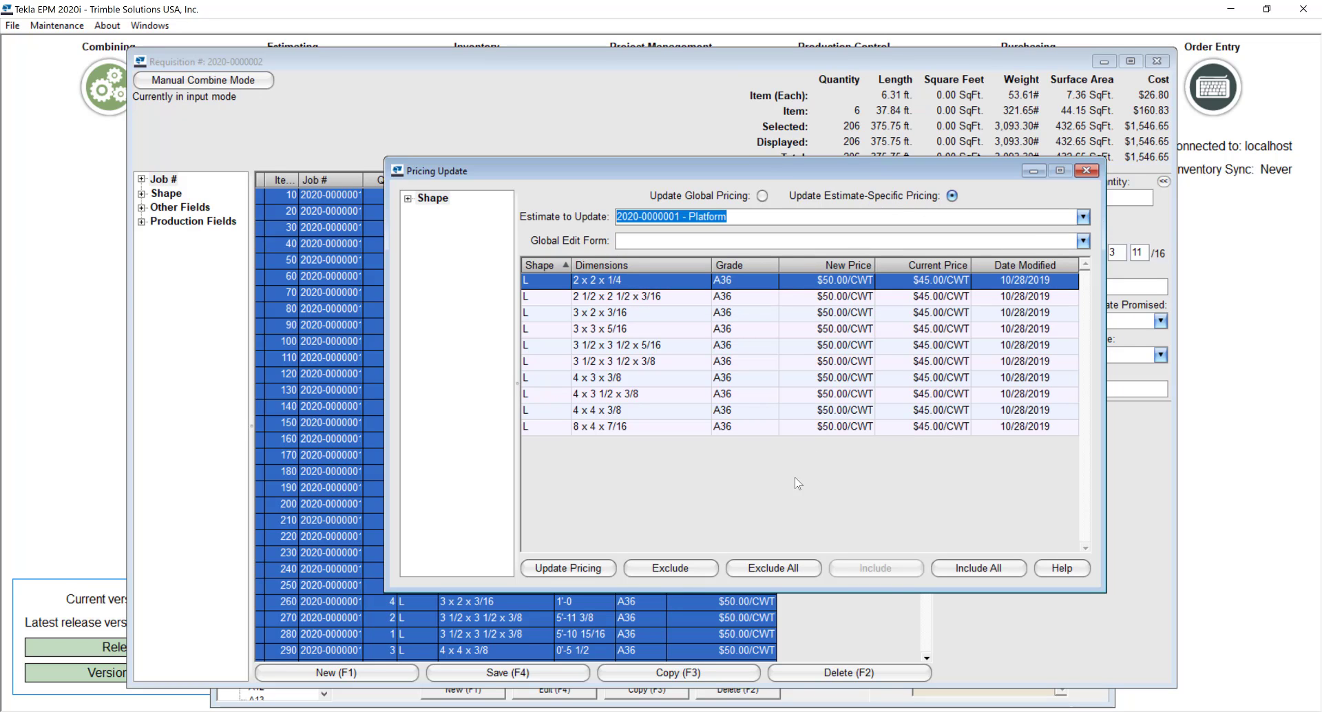
Apply the estimate-specific pricing update to the Platform estimate and close the requisition.
{"action": "left_click", "coordinate": [568, 569]}
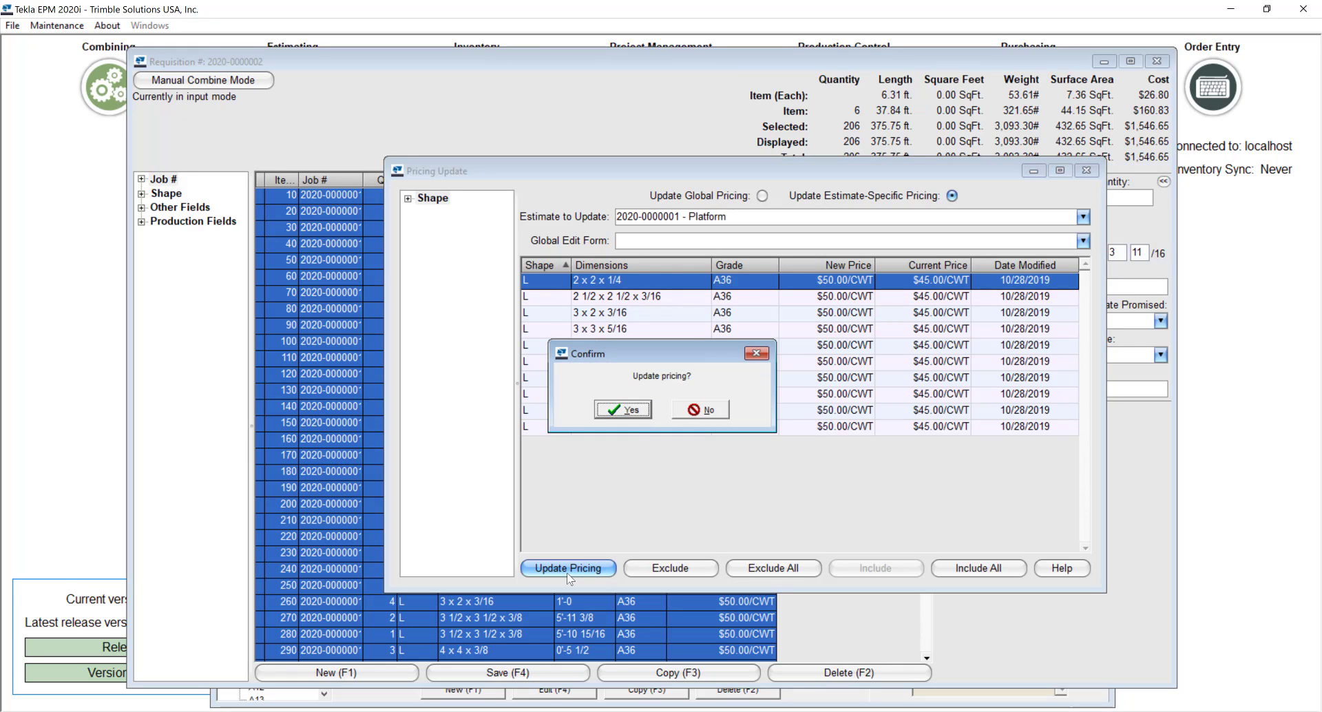
{"action": "left_click", "coordinate": [625, 413]}
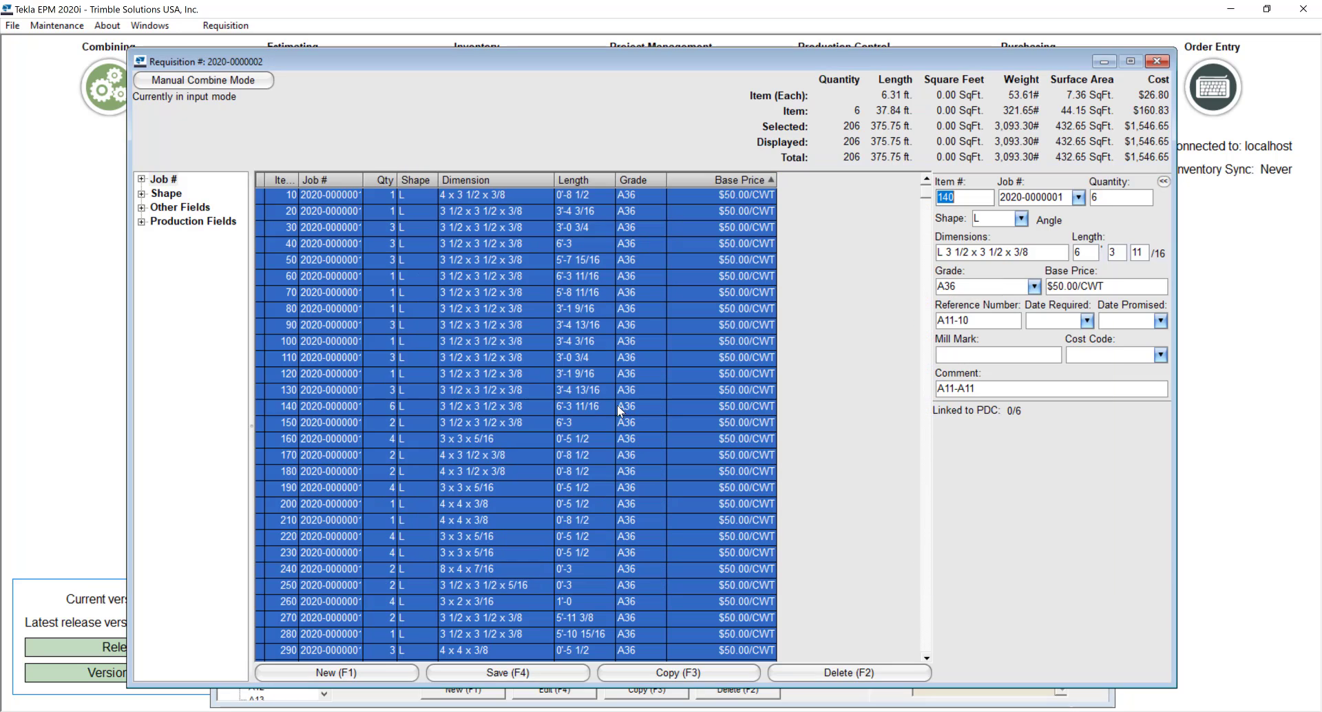
{"action": "left_click", "coordinate": [1157, 61]}
Check the PRC unit cost and date of several angle items in the Platform estimate, plus the manual cost of item A8.
{"action": "left_click", "coordinate": [569, 311]}
{"action": "left_click", "coordinate": [542, 423]}
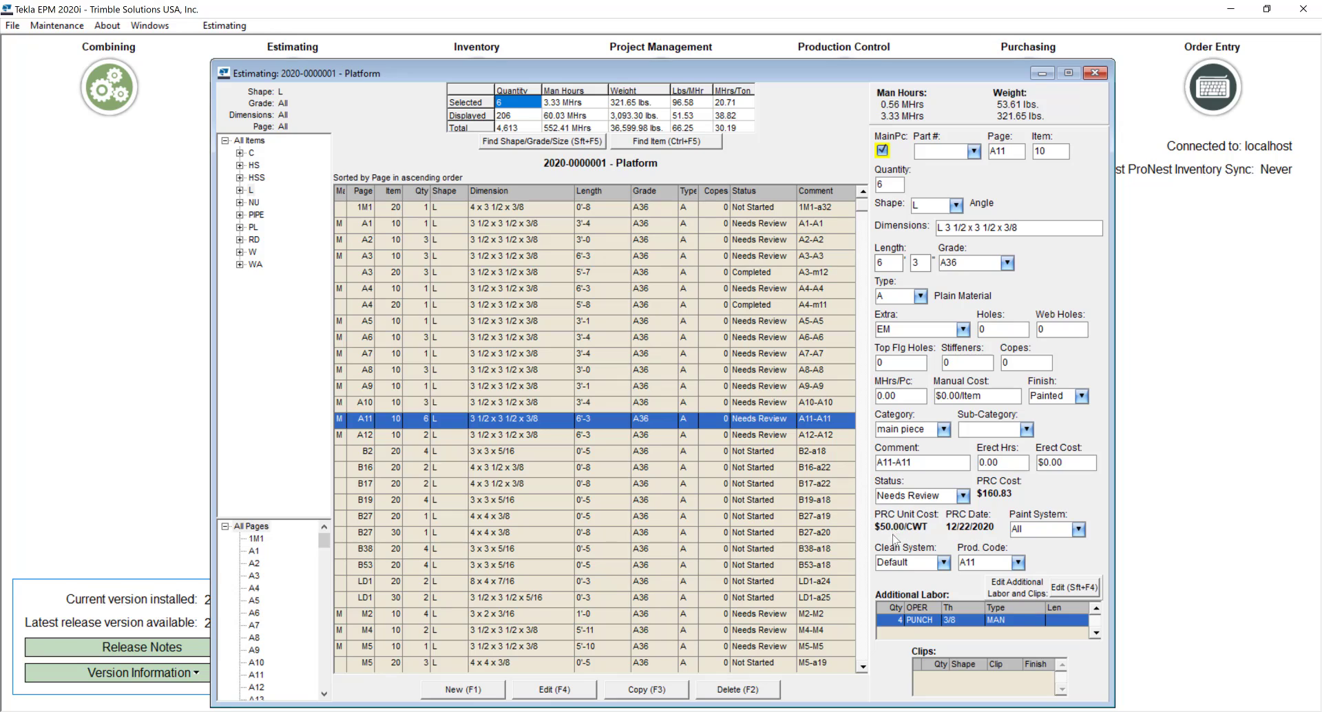
{"action": "left_click", "coordinate": [474, 548]}
{"action": "left_click", "coordinate": [485, 368]}
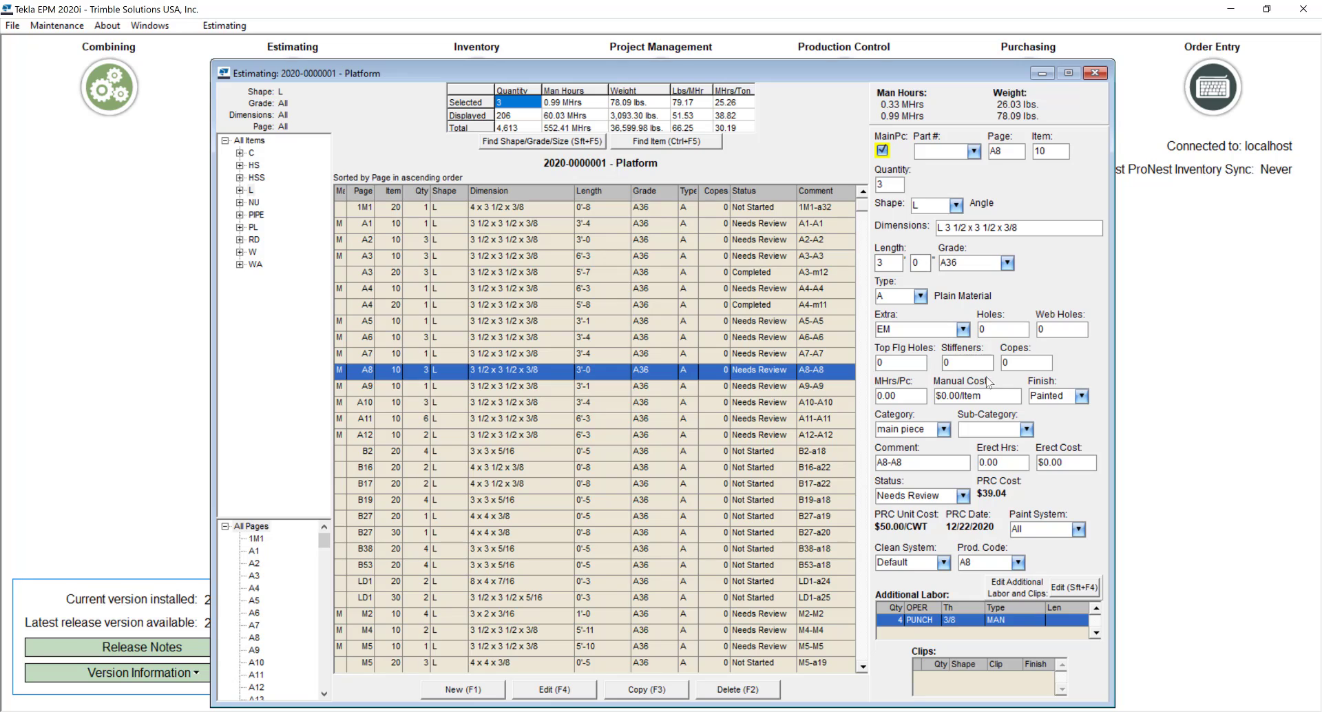
{"action": "left_click_drag", "start_coordinate": [985, 396], "coordinate": [888, 397]}
{"action": "left_click", "coordinate": [996, 395]}
{"action": "left_click_drag", "start_coordinate": [985, 398], "coordinate": [930, 398]}
Review the Platform estimate's job-specific price for the A36 L 3 1/2 x 3 1/2 x 3/8 angle, plus the general maintenance options.
{"action": "left_click", "coordinate": [224, 26]}
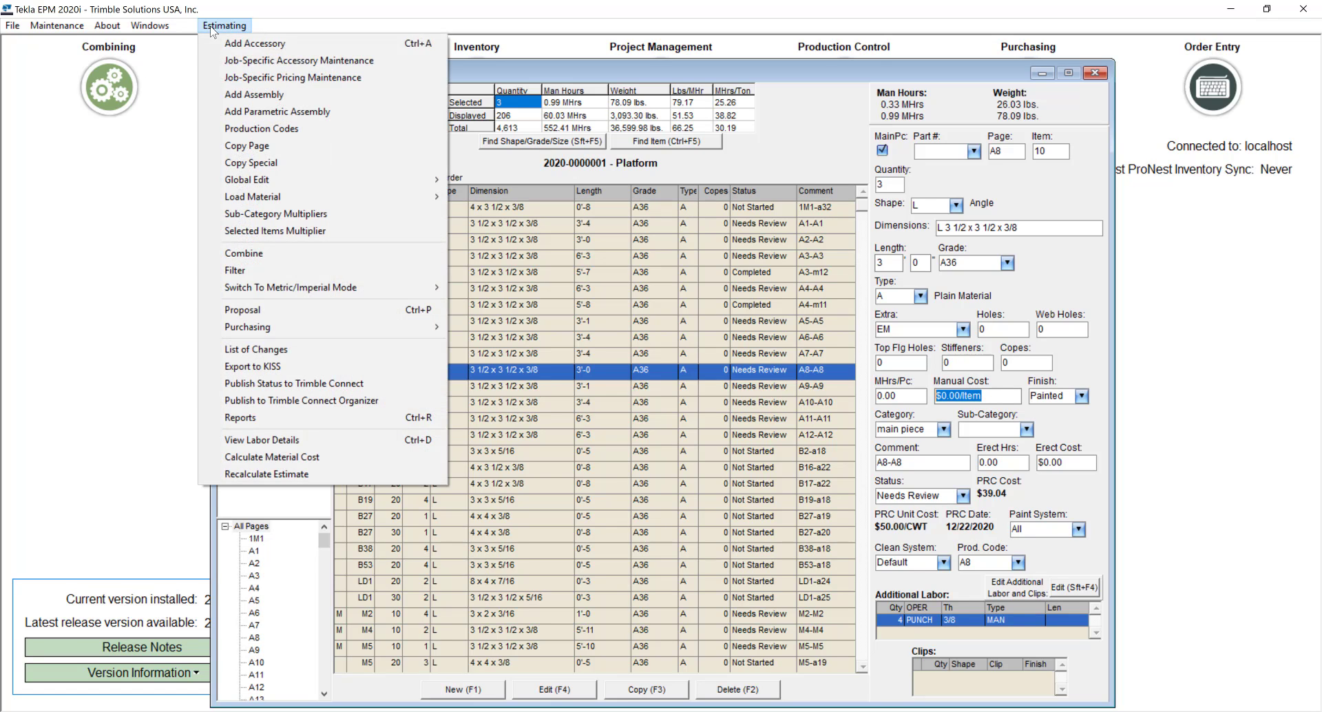
{"action": "left_click", "coordinate": [297, 77]}
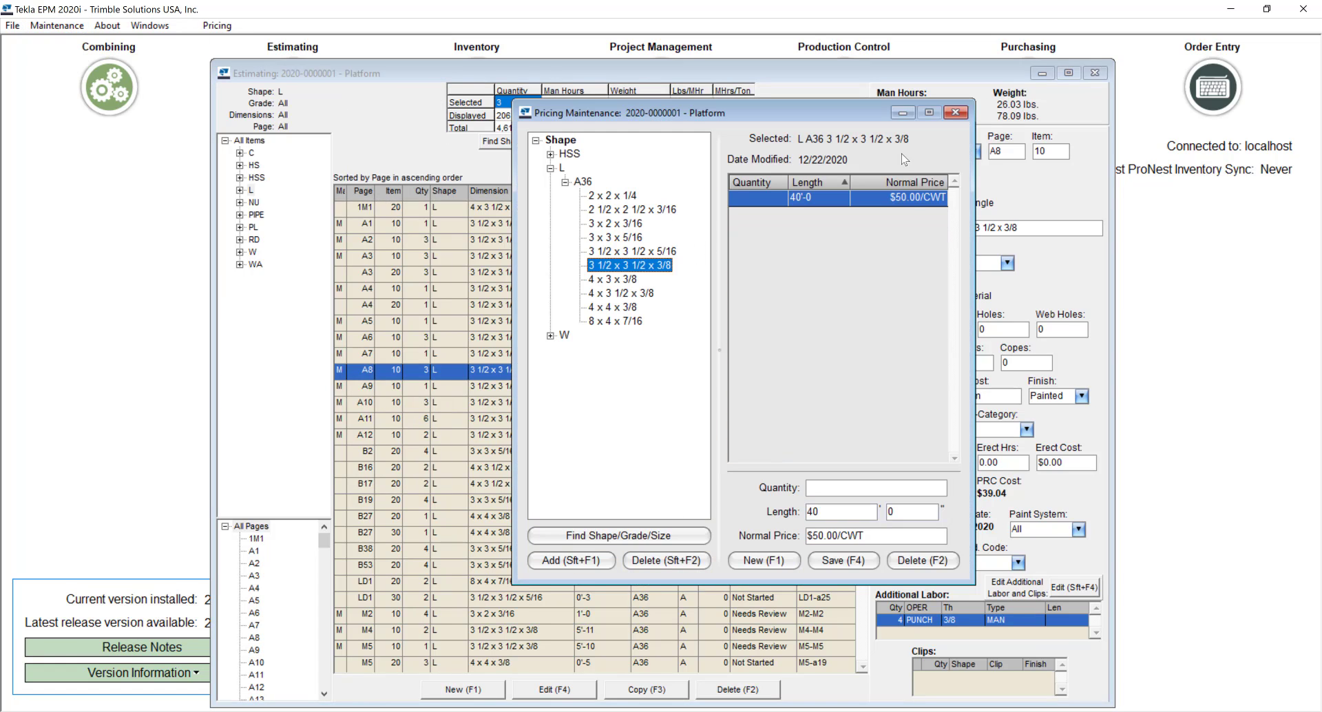
{"action": "left_click", "coordinate": [955, 112]}
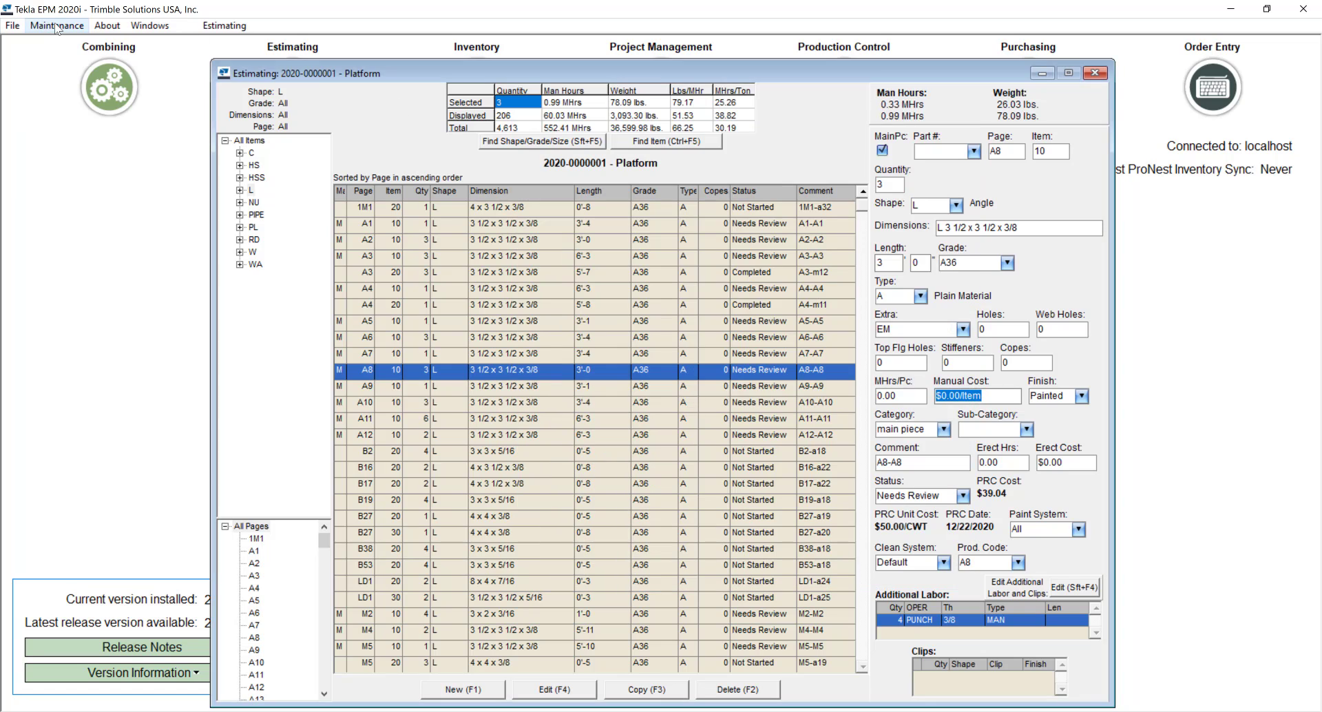
{"action": "left_click", "coordinate": [56, 25]}
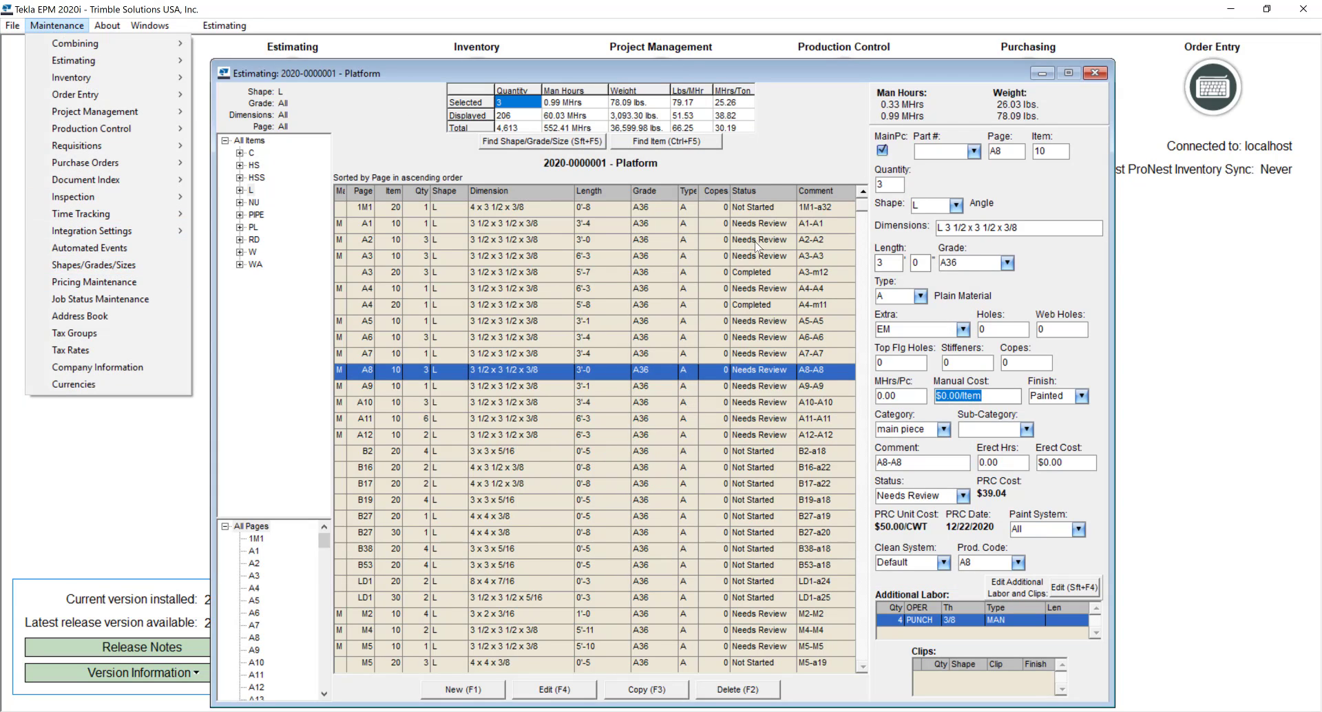
Close the Platform estimate and review the suppliers and historic pricing date in its job settings without changing them.
{"action": "left_click", "coordinate": [1095, 73]}
{"action": "left_click", "coordinate": [1095, 73]}
{"action": "left_click", "coordinate": [293, 82]}
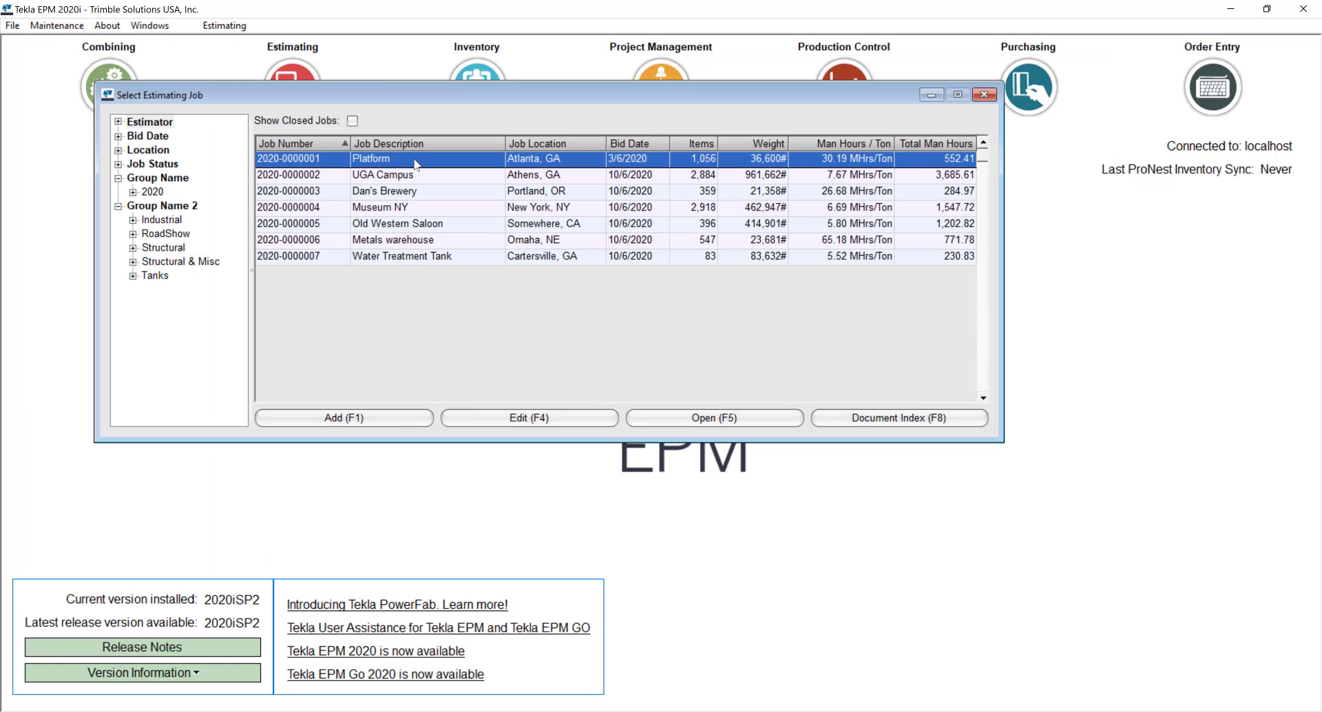
{"action": "left_click", "coordinate": [519, 421]}
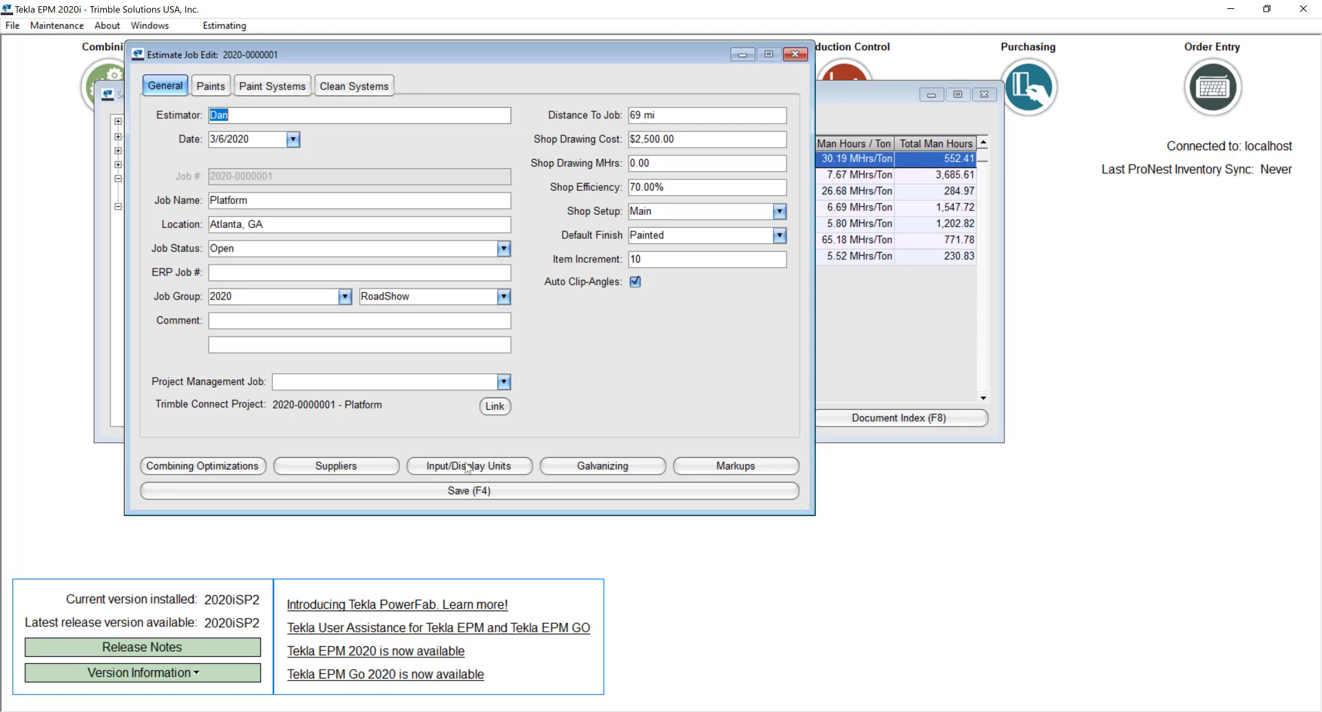
{"action": "left_click", "coordinate": [364, 467]}
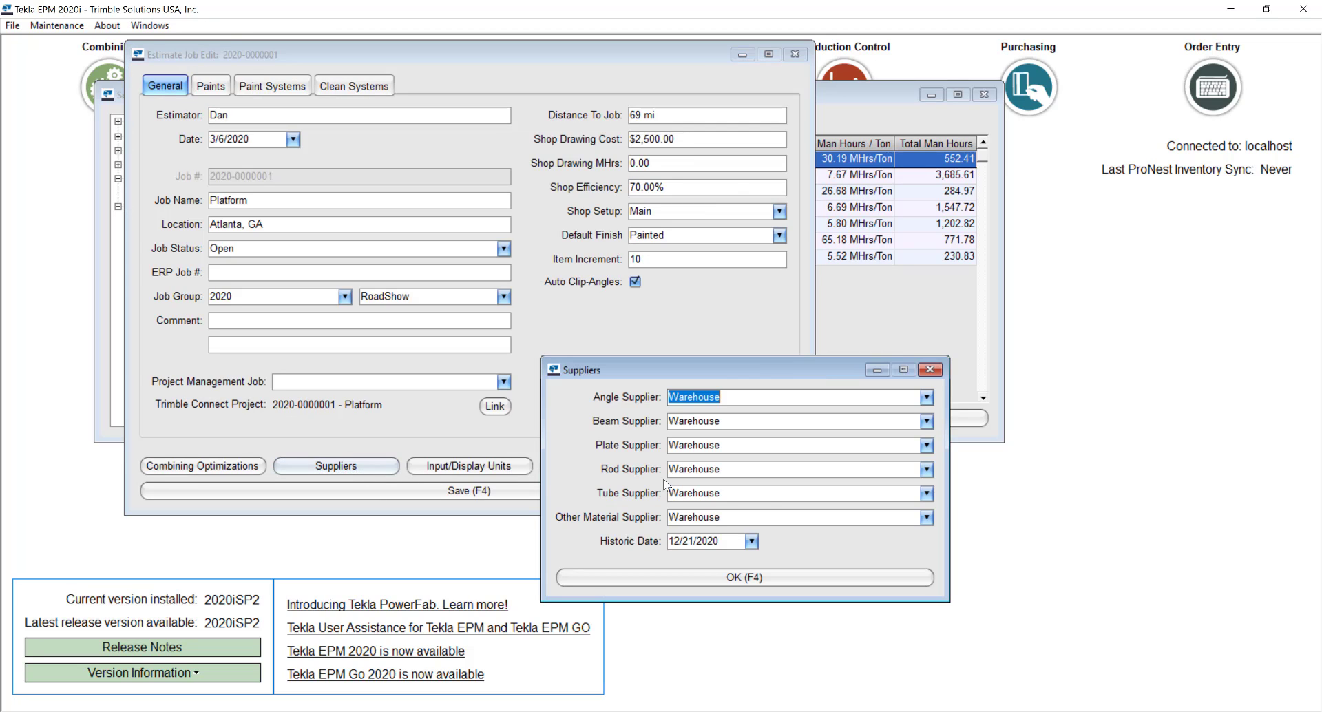
{"action": "left_click", "coordinate": [664, 541]}
{"action": "left_click_drag", "start_coordinate": [664, 541], "coordinate": [663, 543]}
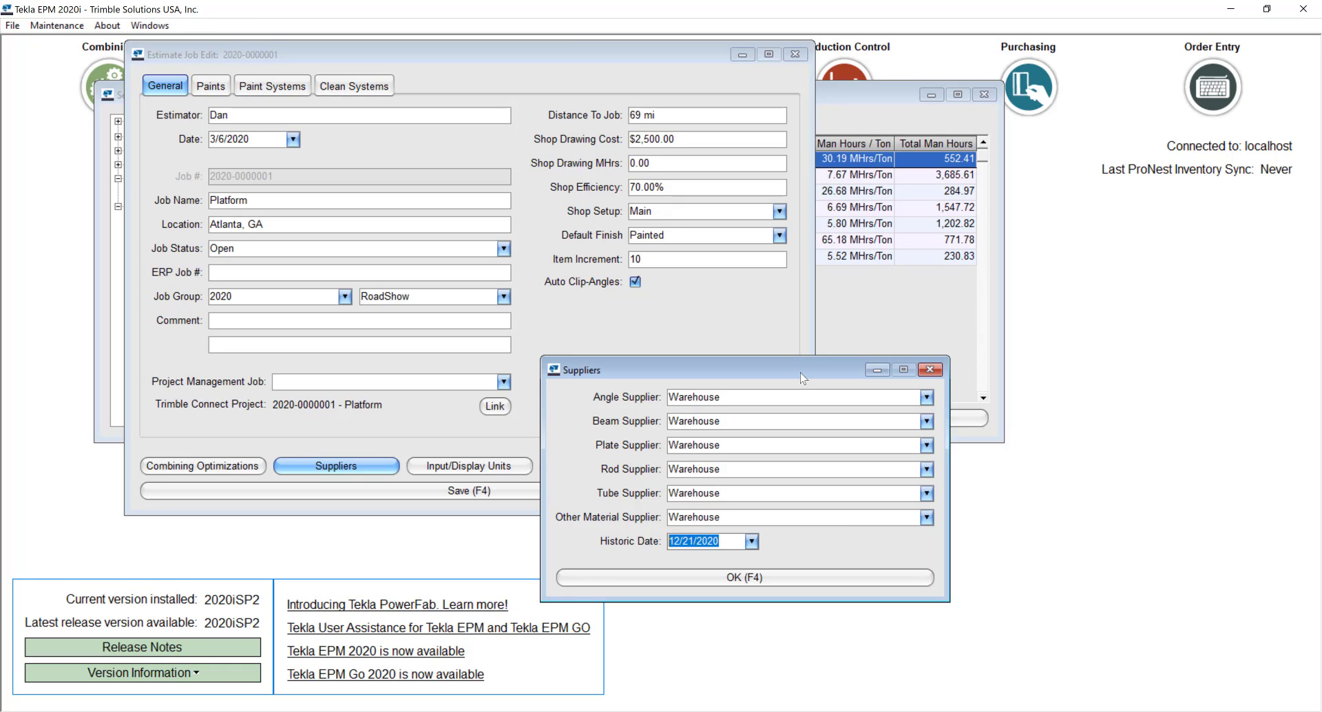
{"action": "left_click", "coordinate": [929, 369]}
{"action": "left_click", "coordinate": [795, 55]}
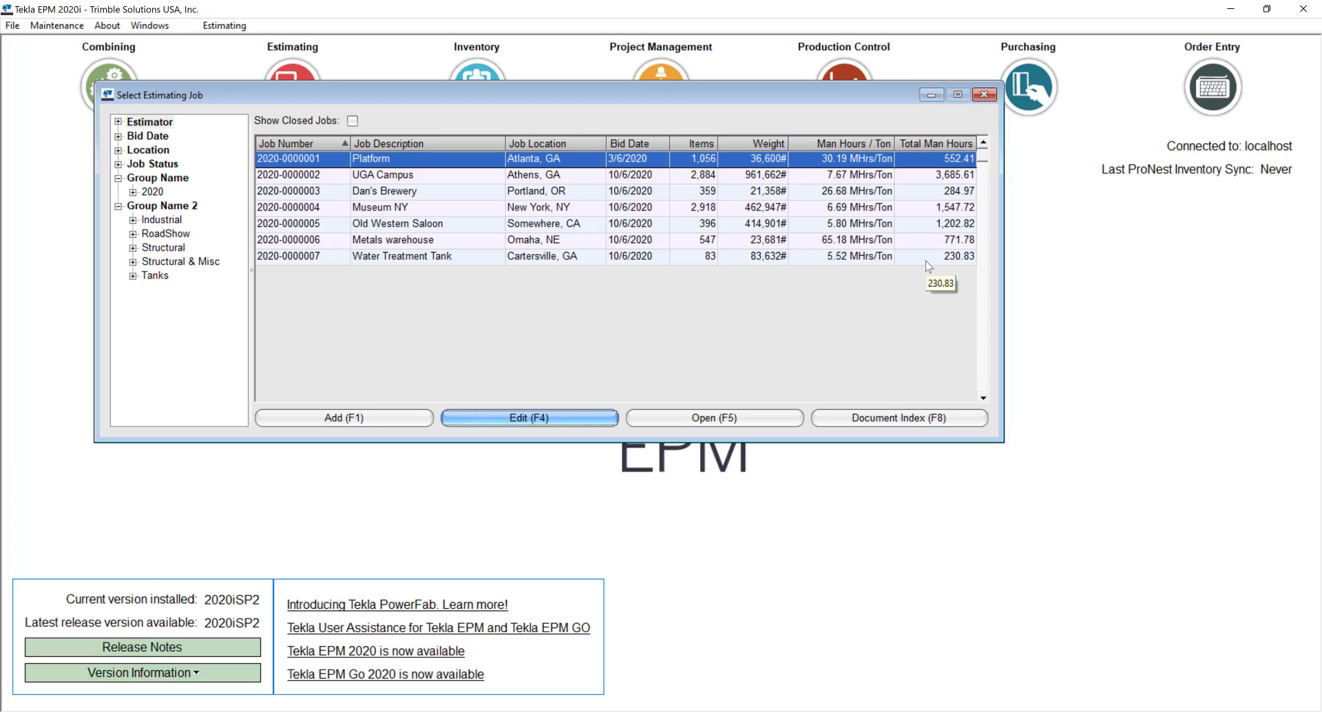